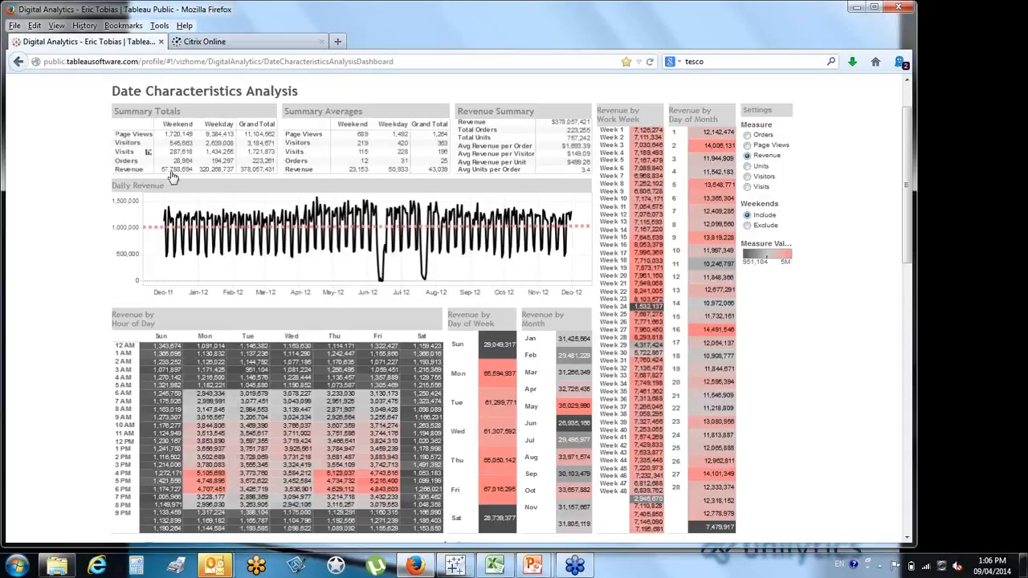
- Switch the Date Characteristics Analysis dashboard's measure to Visitors and inspect the Monday afternoon values by hour of day
key(F5)
mouse_move(207, 491)
mouse_move(146, 363)
mouse_move(187, 396)
click(748, 179)
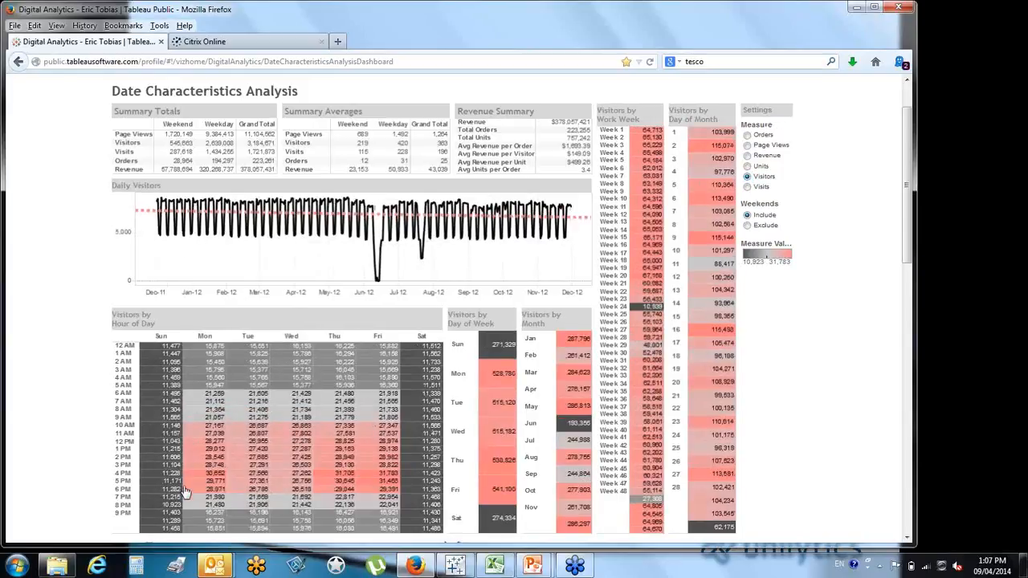
mouse_move(190, 493)
mouse_move(197, 475)
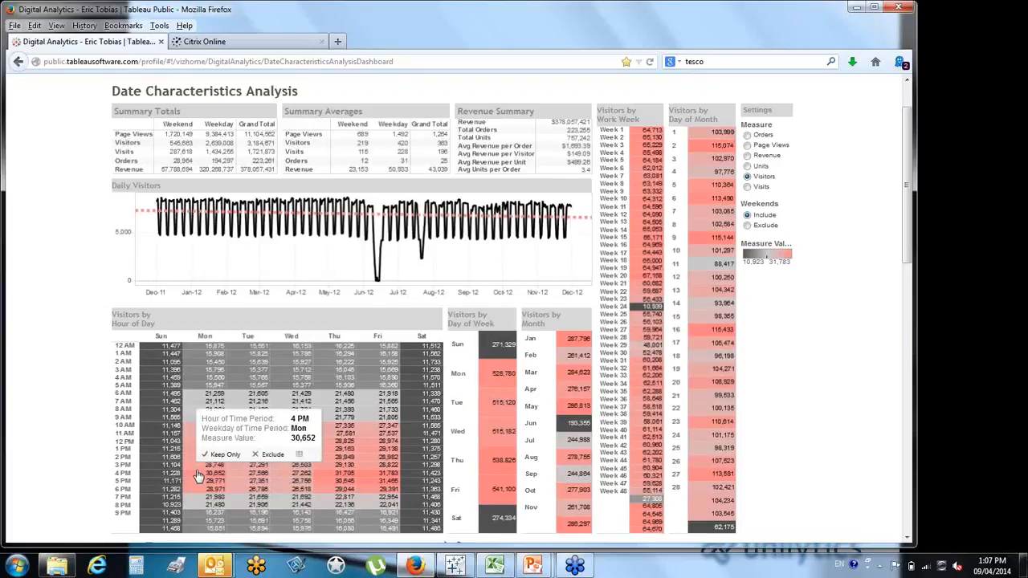
mouse_move(190, 448)
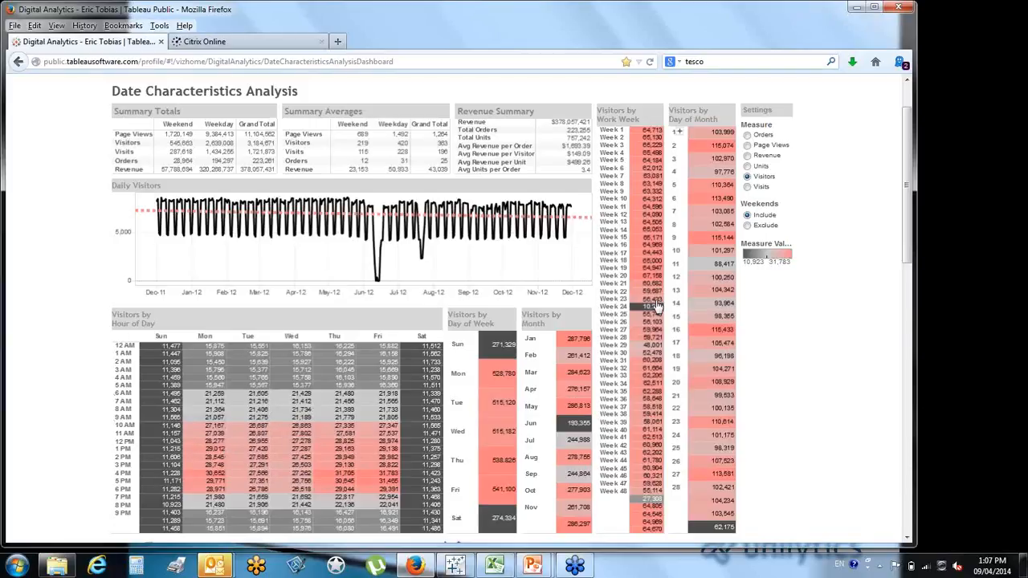
- Highlight Week 16 in the work-week list, and filter the dashboard to the mid-June to early August stretch of the Daily Visitors chart
mouse_move(647, 251)
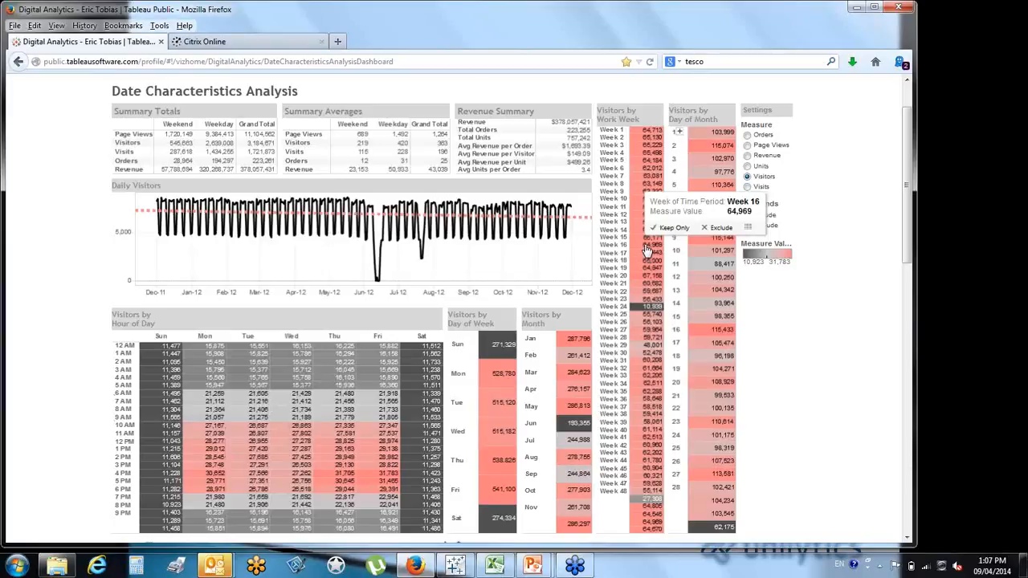
click(646, 249)
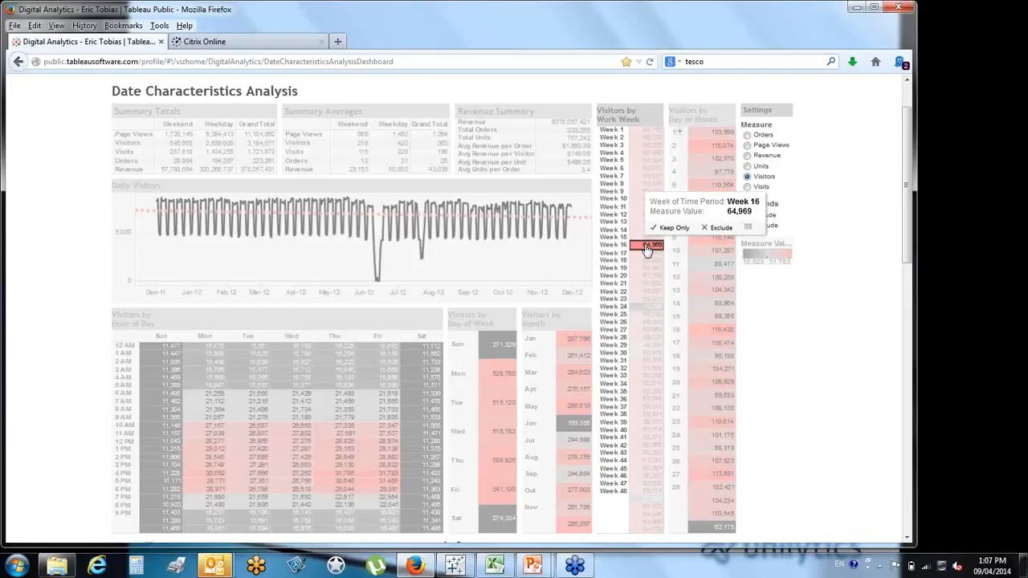
drag(381, 197, 439, 265)
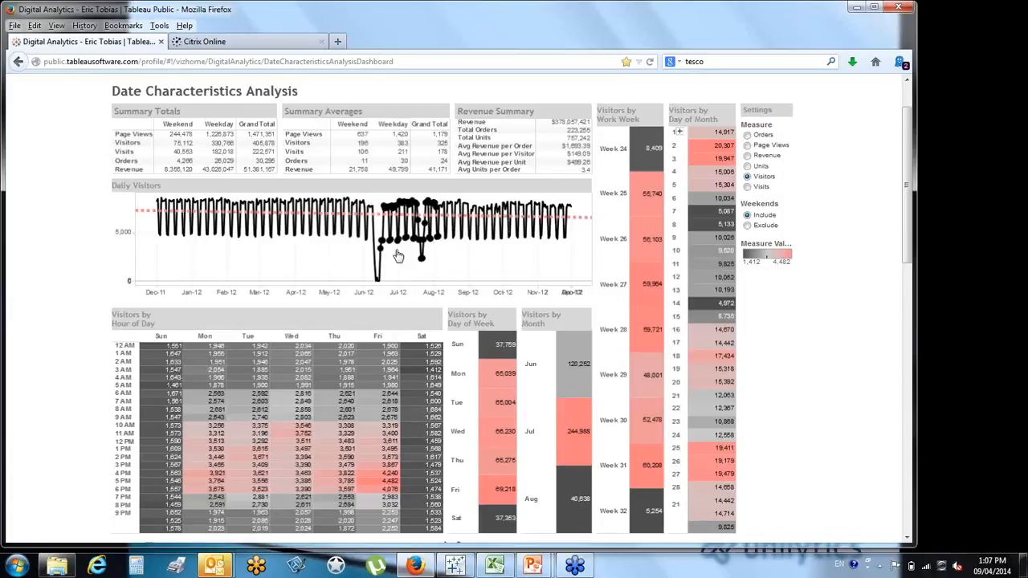
- Switch to Tableau and connect live to the Orders table of the Excel workbook Sample - Superstore Sales (Excel).xls
key(alt+Tab)
key(alt+Tab)
key(alt+Tab)
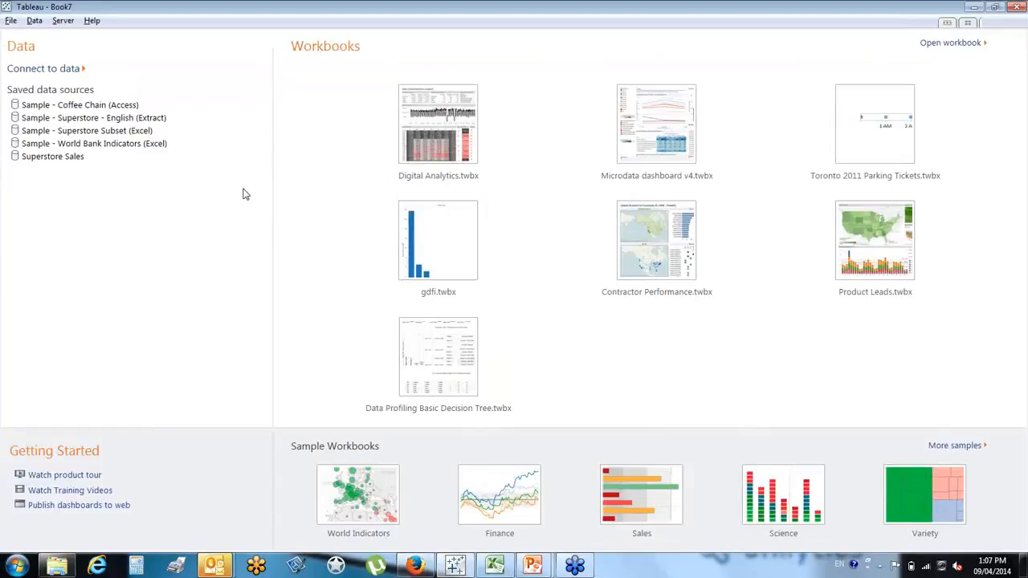
click(65, 72)
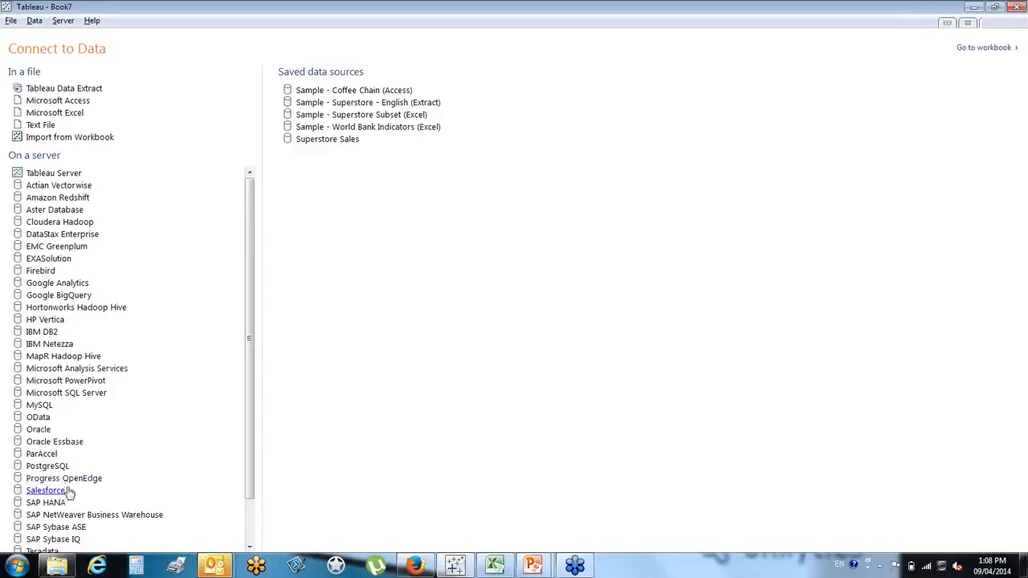
click(74, 116)
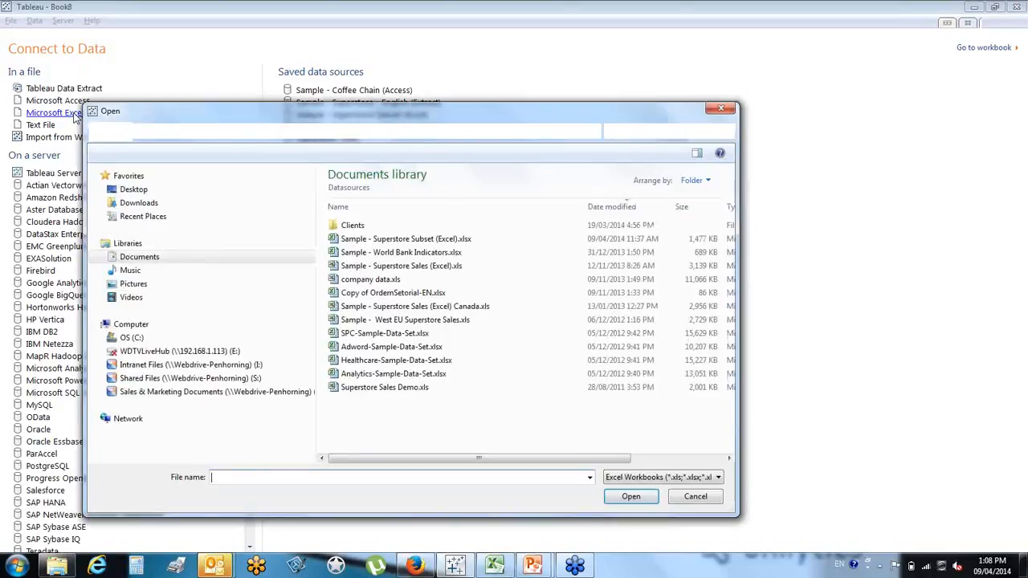
double_click(362, 268)
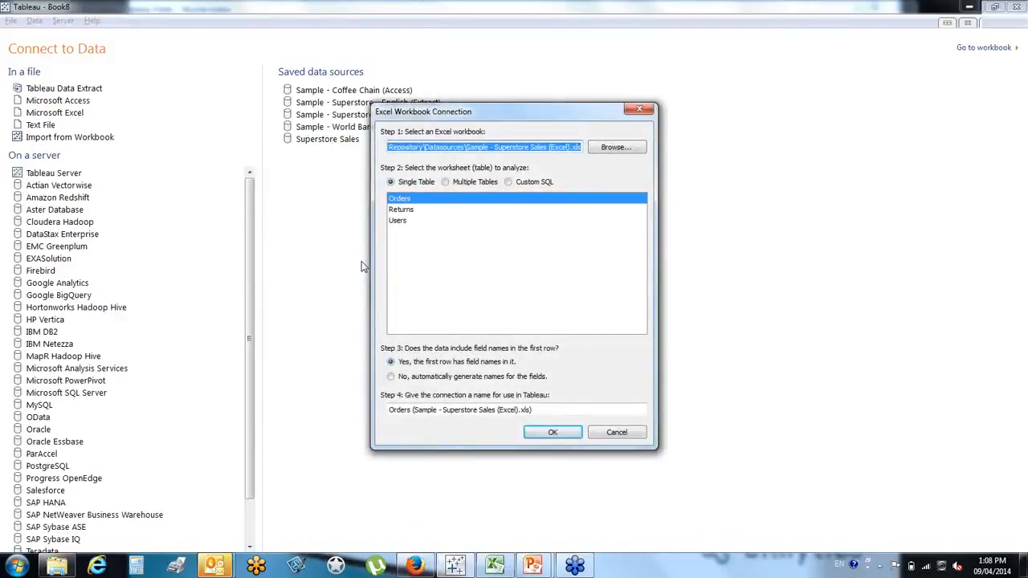
click(552, 434)
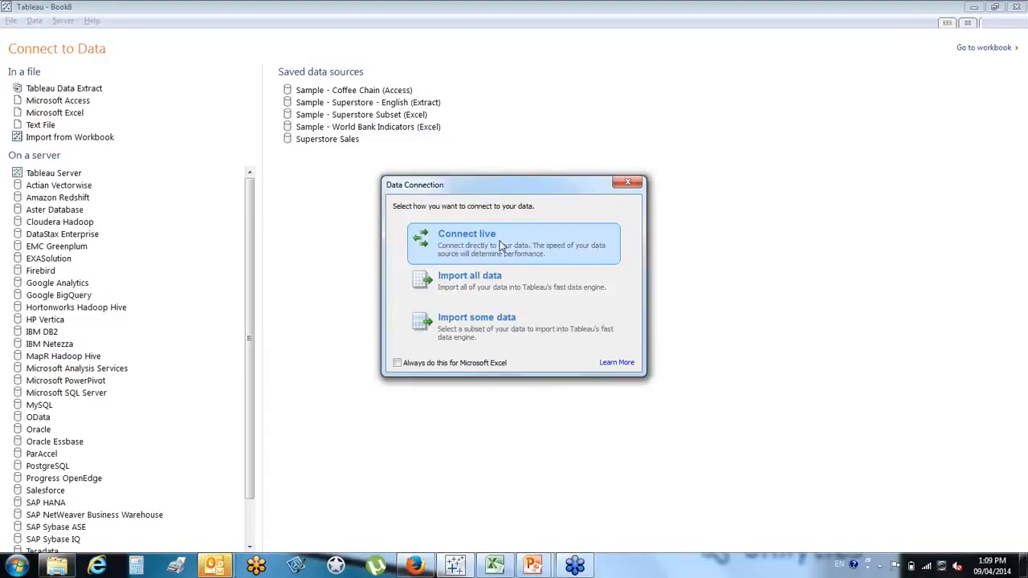
click(510, 244)
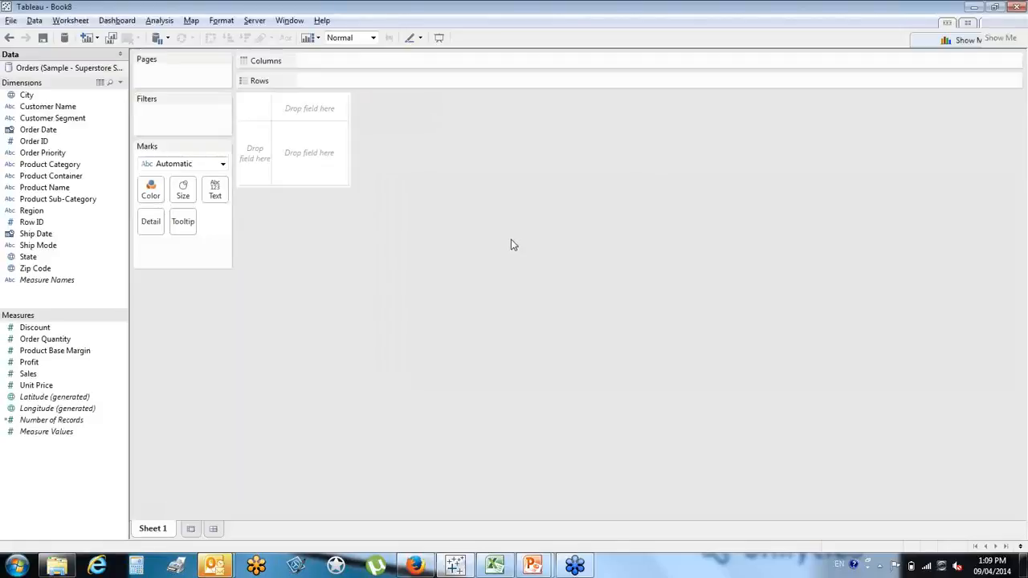
- Switch to Excel, look through the source Orders sheet down to its last rows, and return to Tableau
key(alt+Tab)
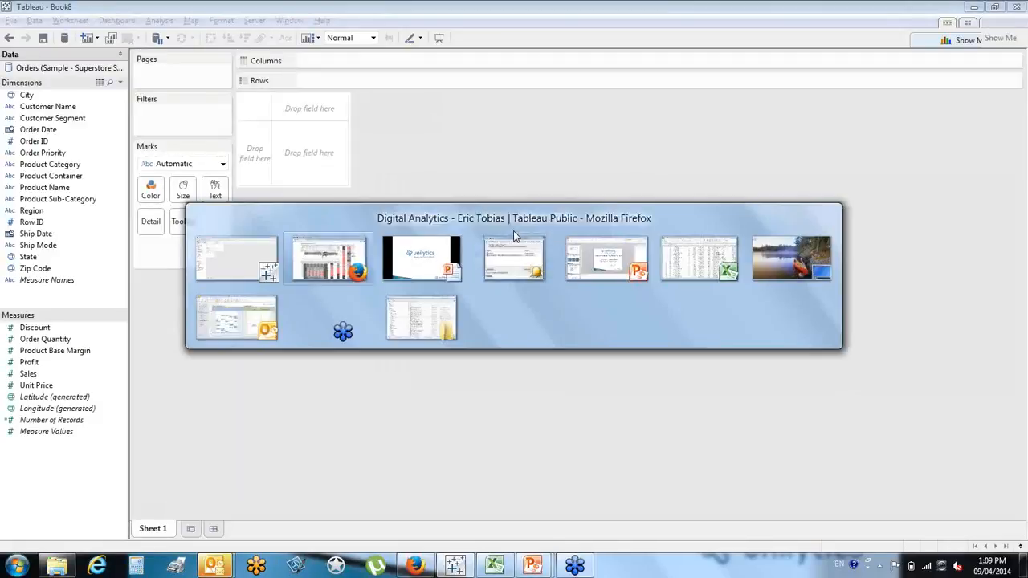
key(alt+Tab)
key(alt+Tab)
key(alt+Tab)
key(alt+Tab)
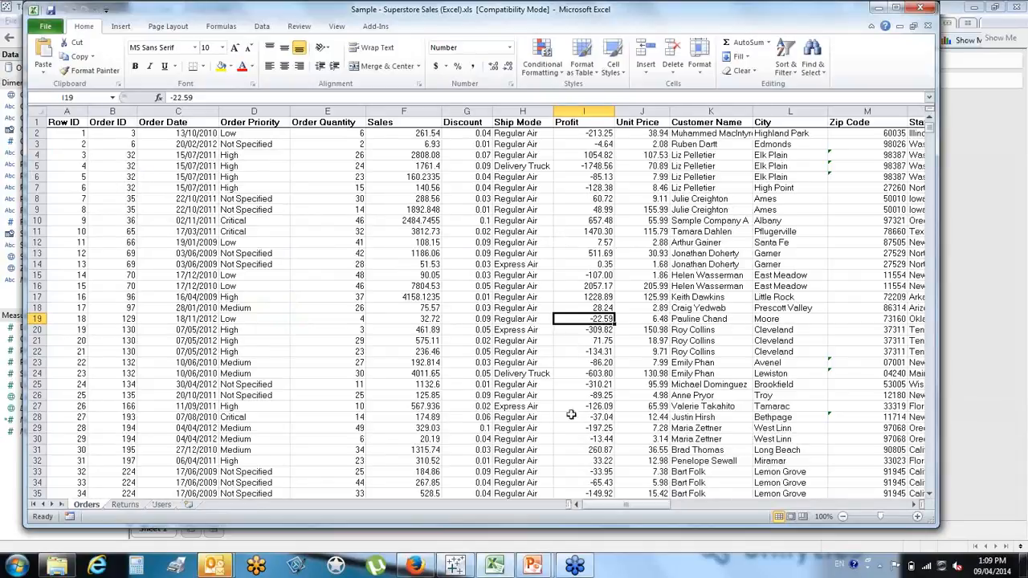
mouse_move(607, 506)
mouse_down()
mouse_move(843, 511)
mouse_move(601, 510)
mouse_up()
drag(929, 131, 920, 494)
key(alt+Tab)
key(Tab)
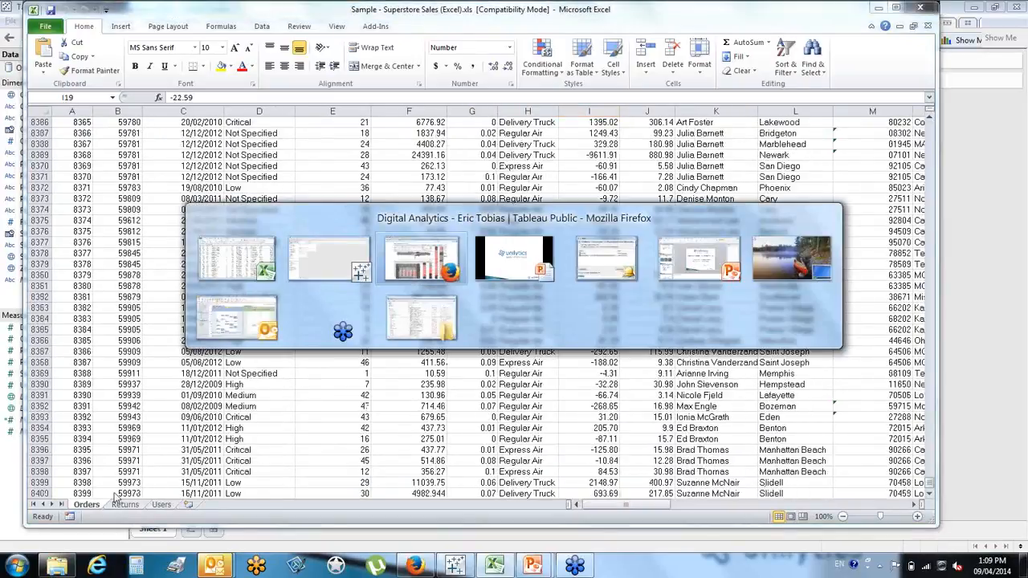
key(alt+Tab)
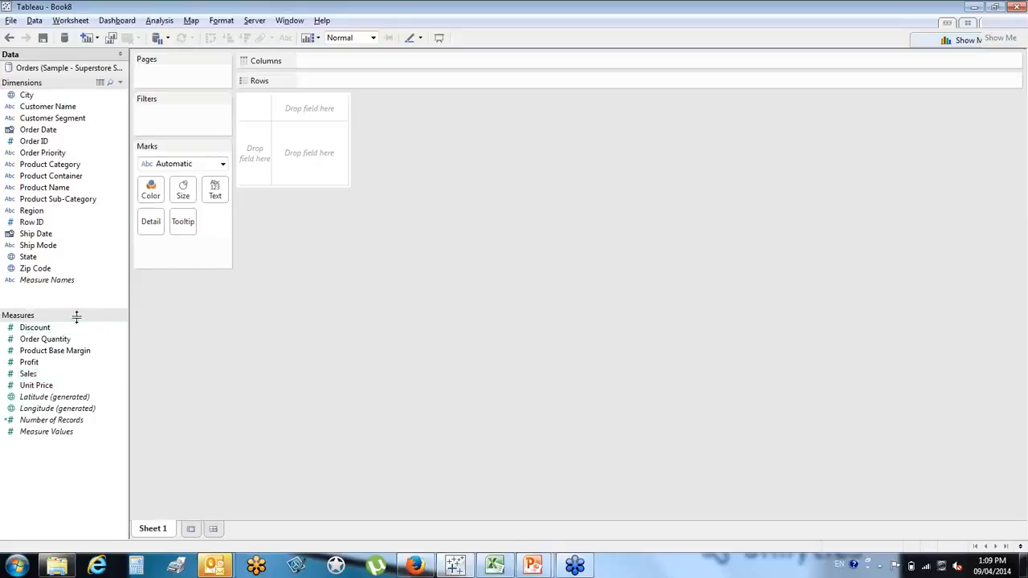
- Enlarge the Dimensions area, and move Discount into the dimensions and back to the measures
drag(78, 318, 75, 355)
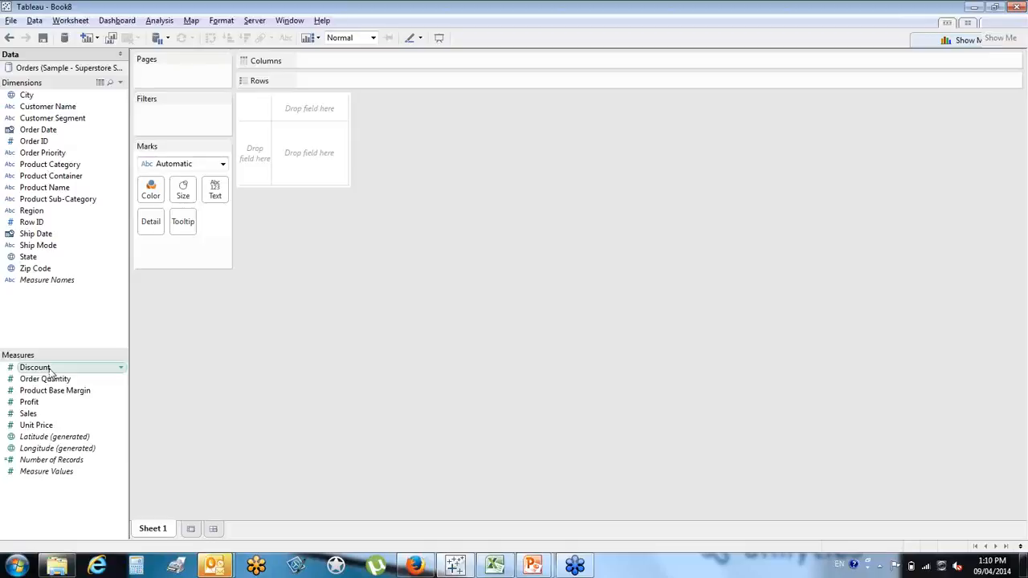
drag(50, 369, 78, 298)
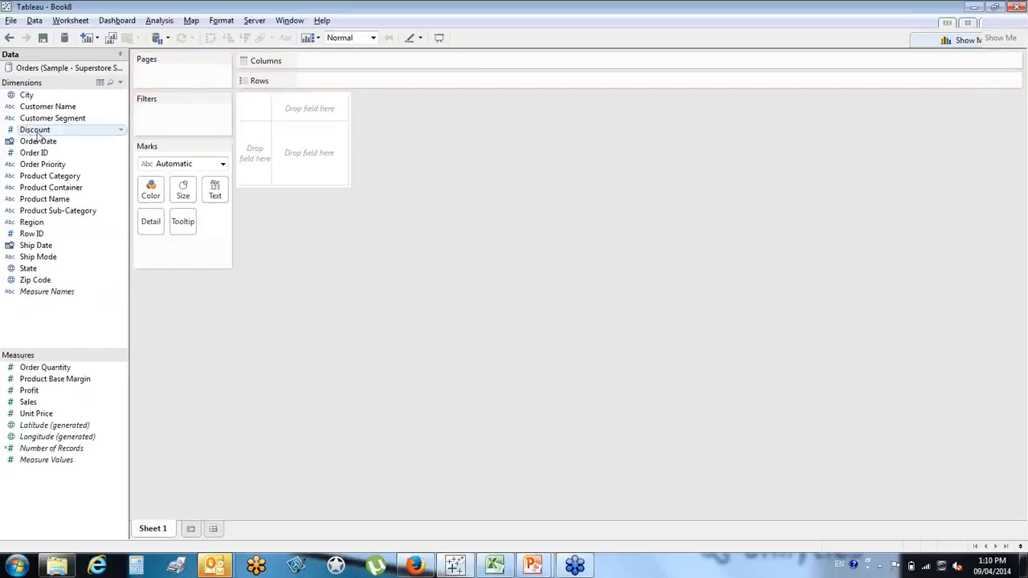
drag(38, 136, 41, 404)
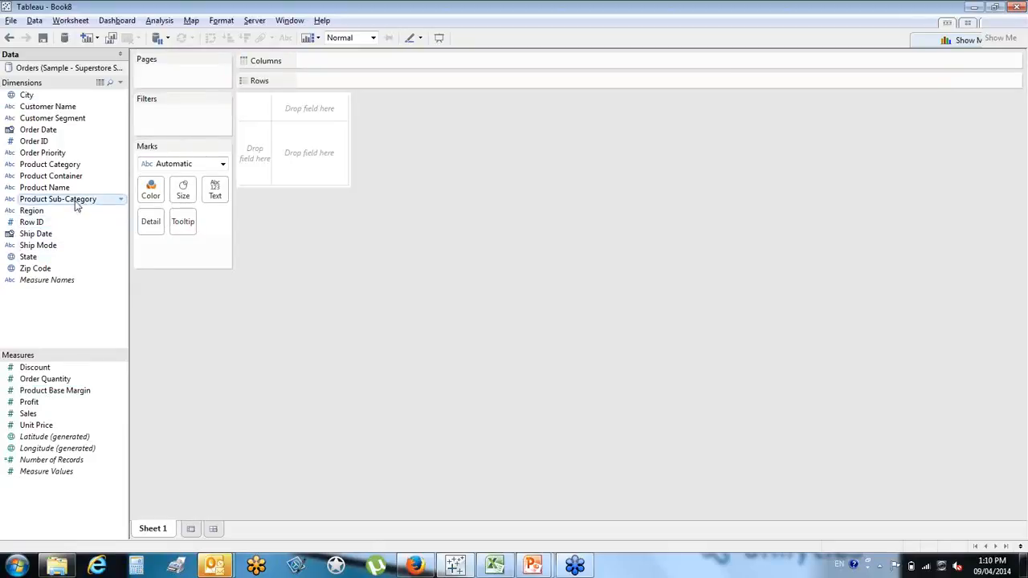
- Create a Products hierarchy from Product Category and Product Sub-Category, and add Product Container and Product Name as its lower levels
drag(75, 206, 83, 171)
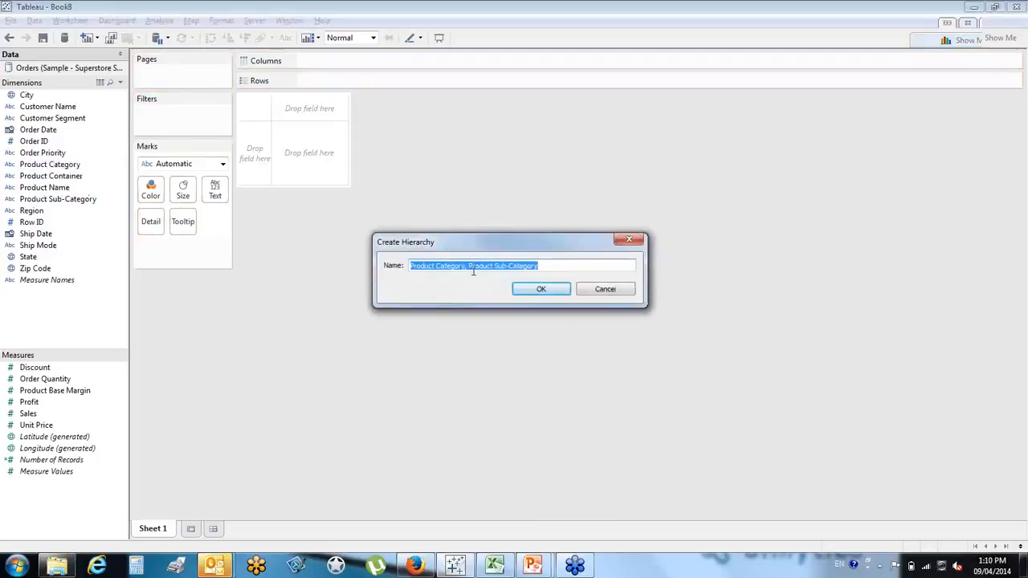
text(Prod)
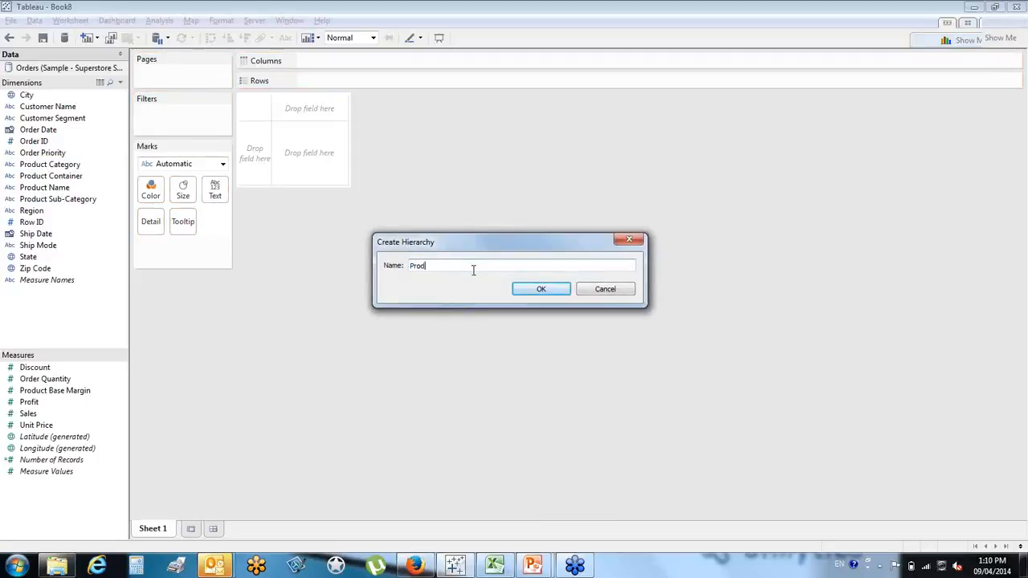
text(ucts)
click(530, 290)
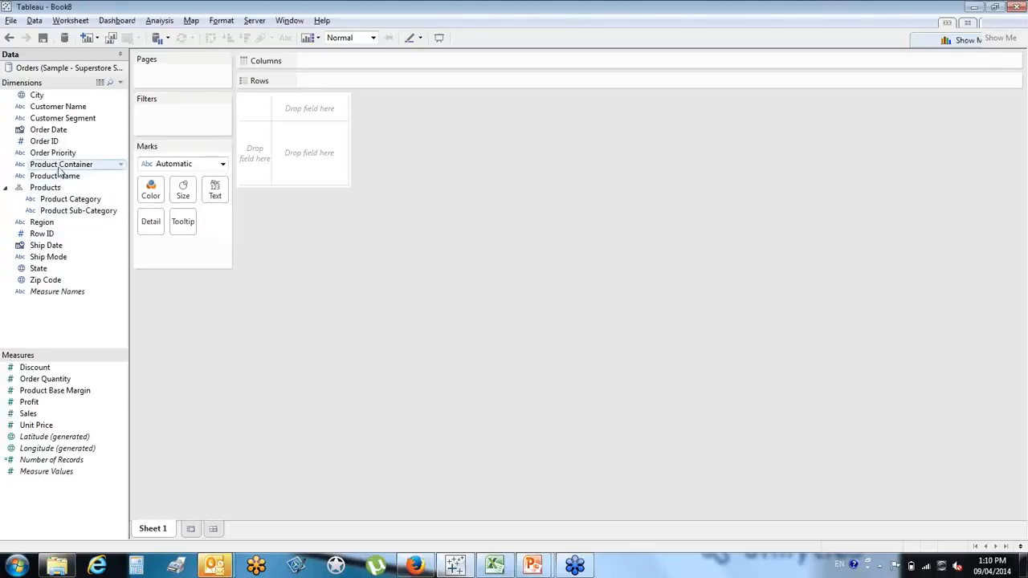
drag(61, 164, 63, 210)
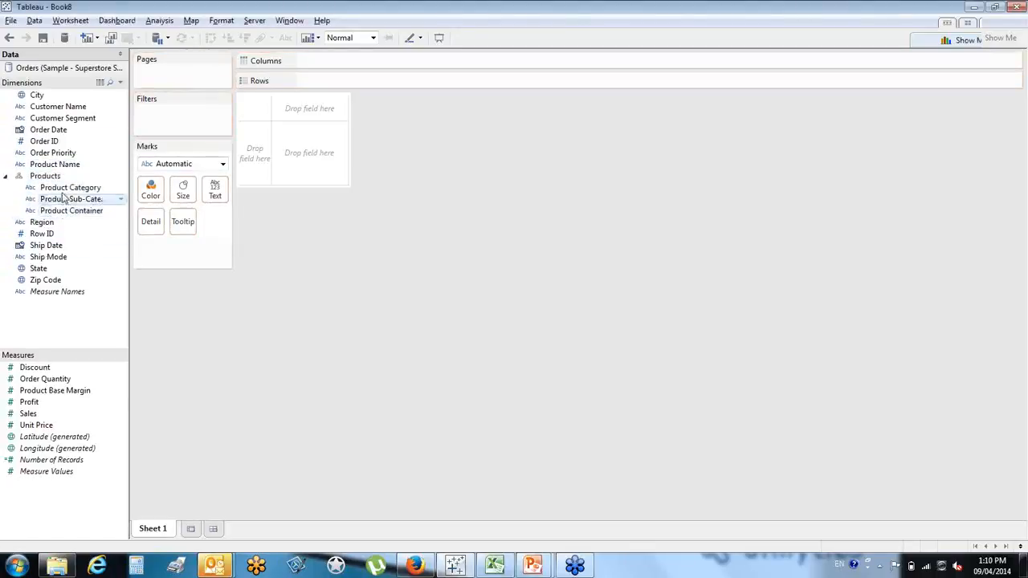
drag(56, 164, 65, 215)
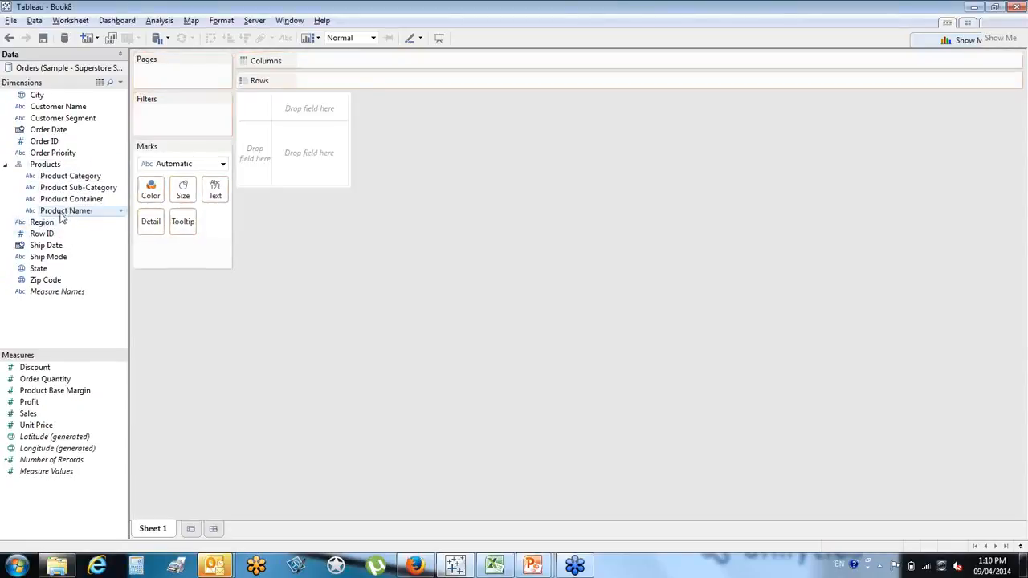
- Create a Location hierarchy from State and City, and add Zip Code as its lowest level
drag(35, 97, 57, 270)
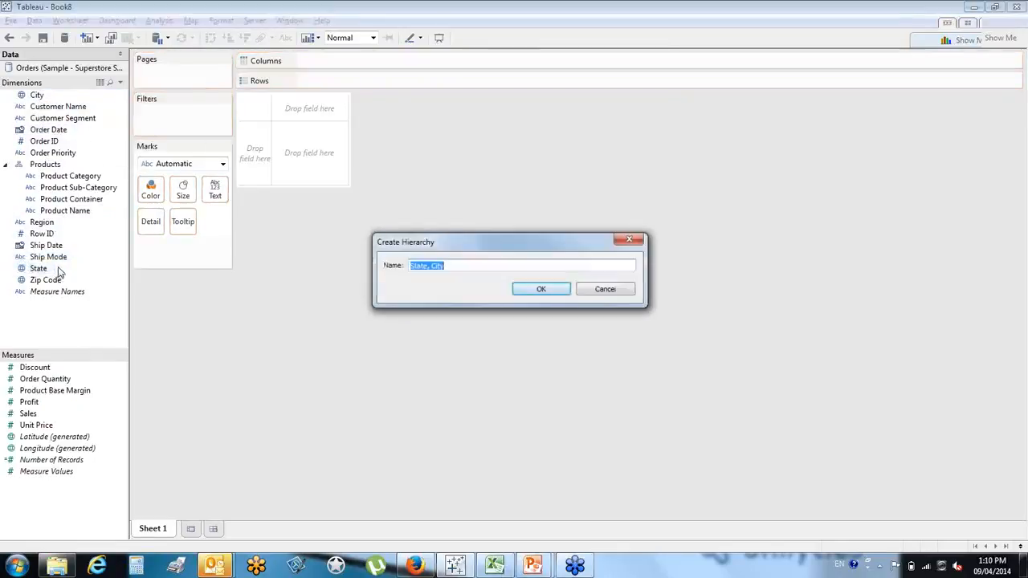
key(BackSpace)
text(Location)
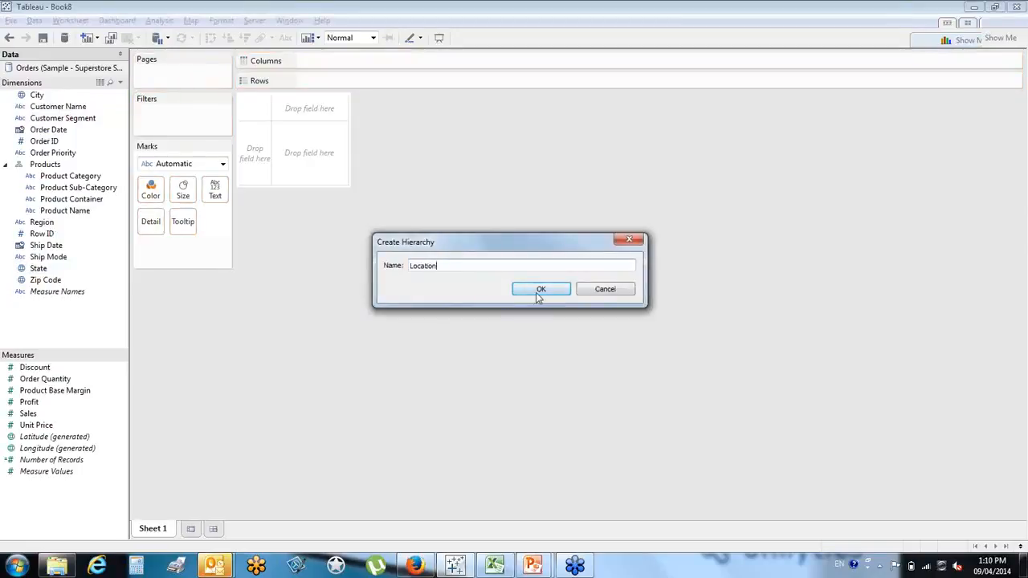
click(537, 293)
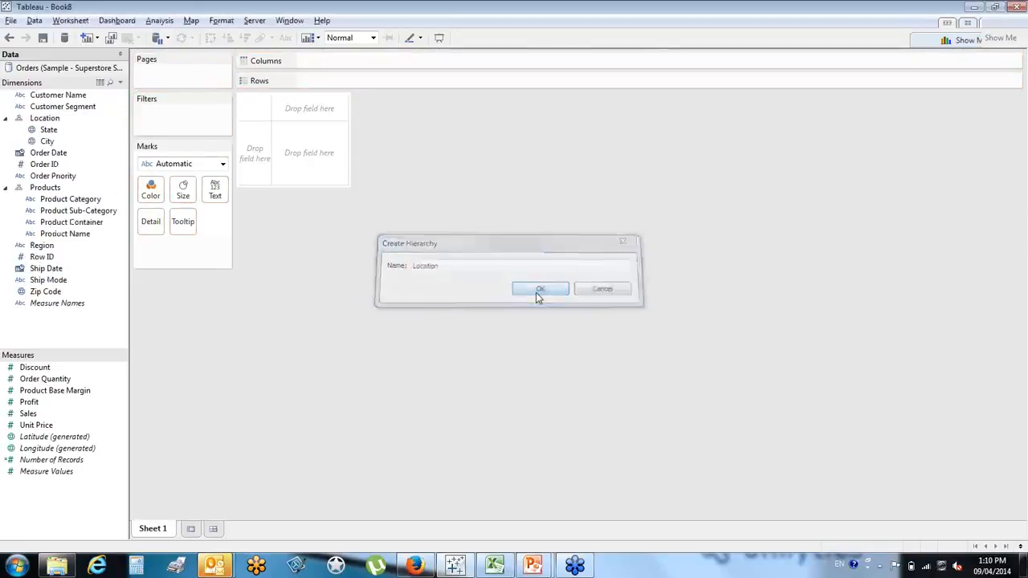
click(44, 294)
drag(48, 290, 67, 147)
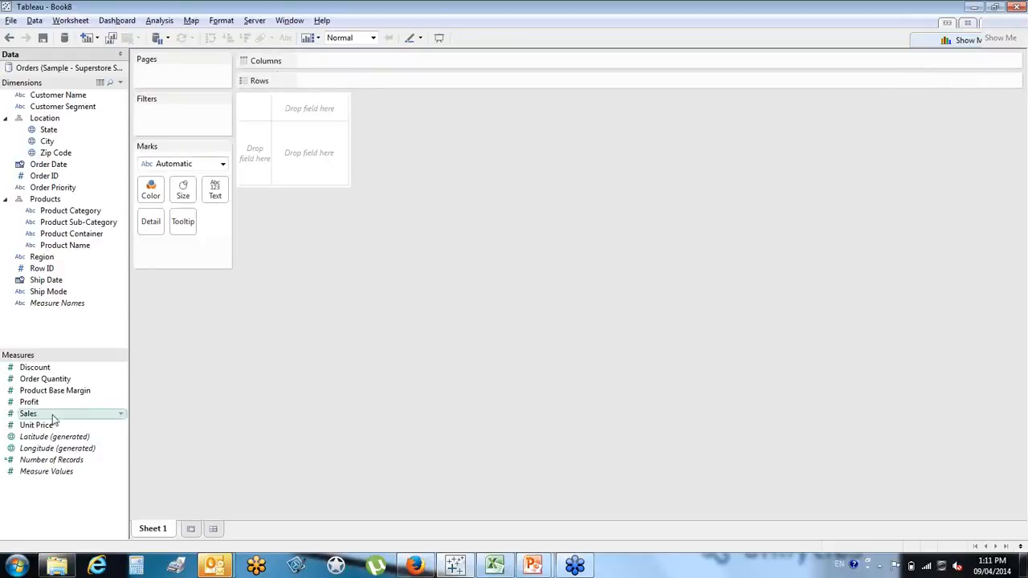
- Build a bar chart with Sales on the rows and Product Category on the columns
mouse_move(57, 419)
mouse_down()
mouse_move(111, 410)
mouse_move(386, 127)
mouse_move(375, 86)
mouse_up()
mouse_move(288, 147)
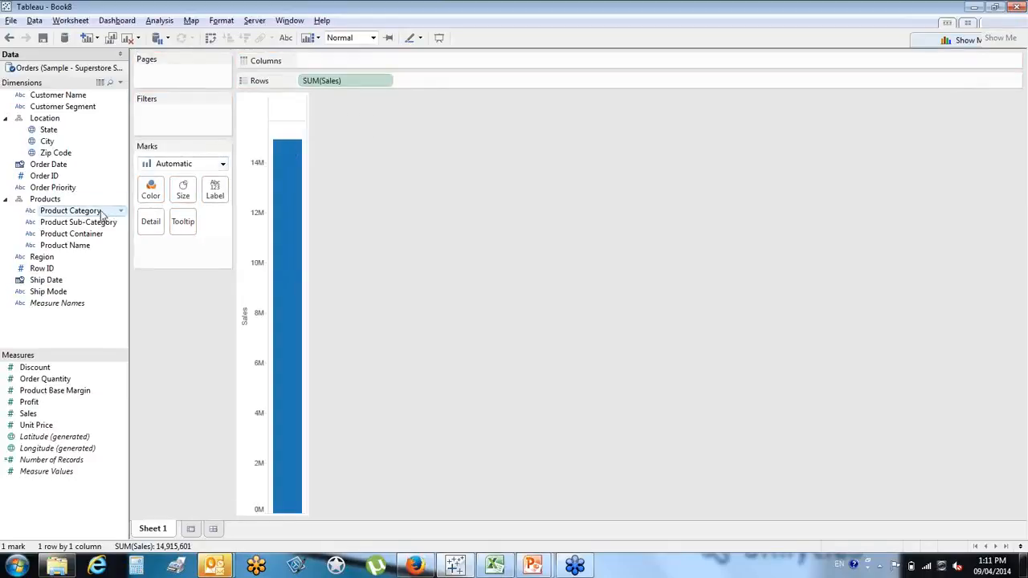
drag(102, 212, 365, 64)
mouse_move(313, 186)
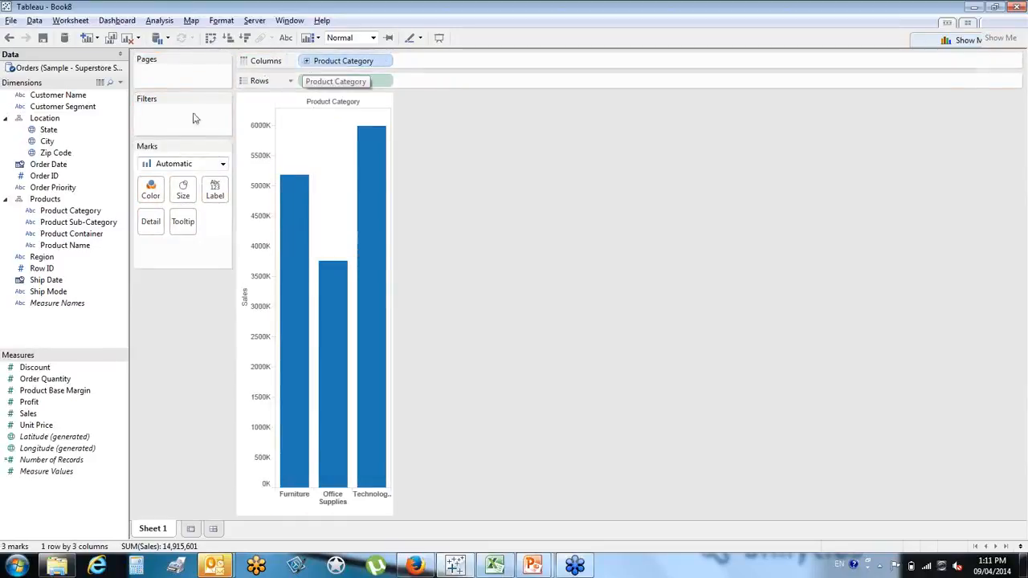
- Drill the chart's Product Category down to Product Name, and collapse it back to the Product Sub-Category level
click(306, 62)
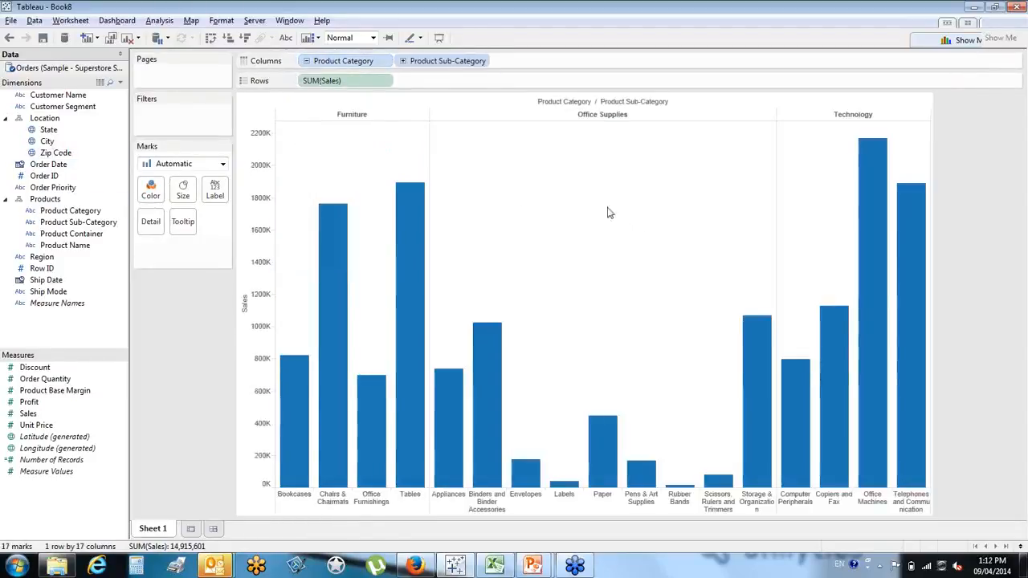
click(404, 63)
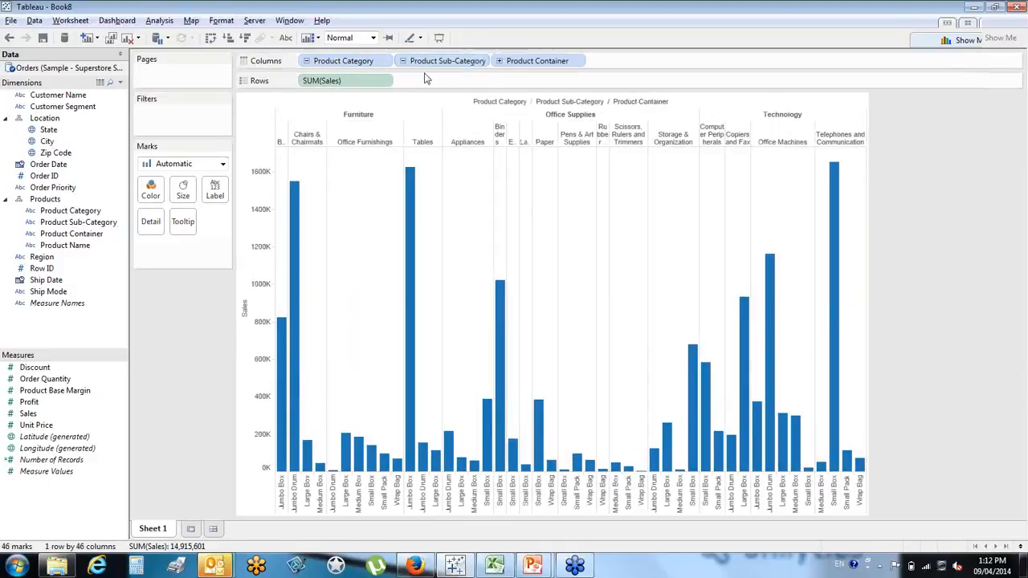
click(499, 62)
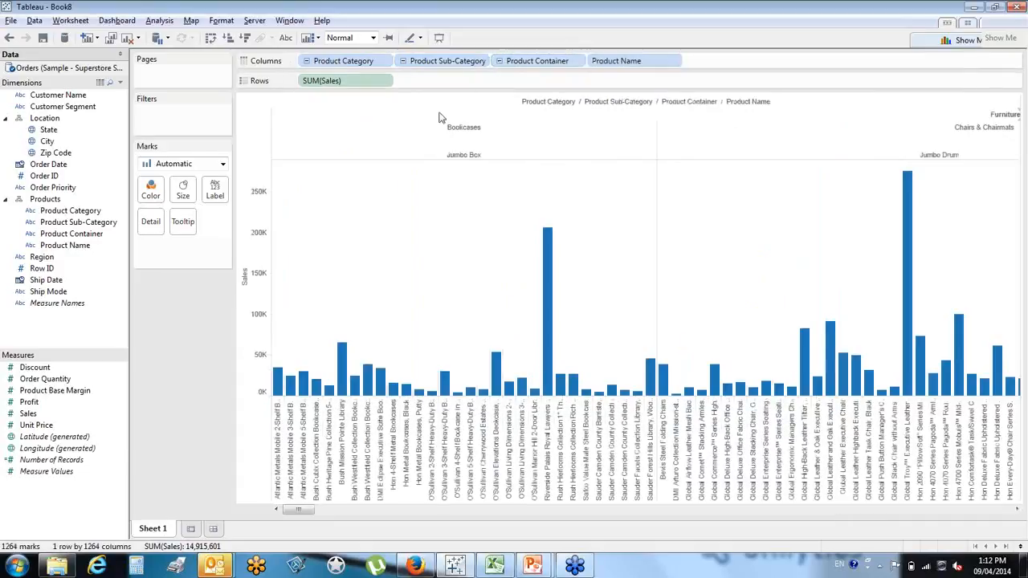
click(403, 62)
mouse_move(398, 188)
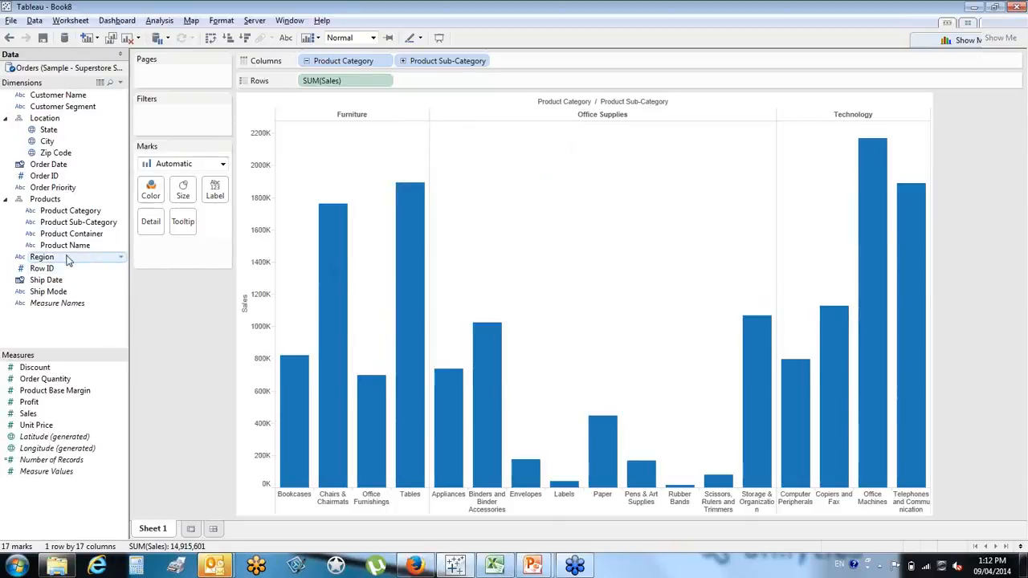
- Colour the sales bars by Region
drag(68, 258, 153, 199)
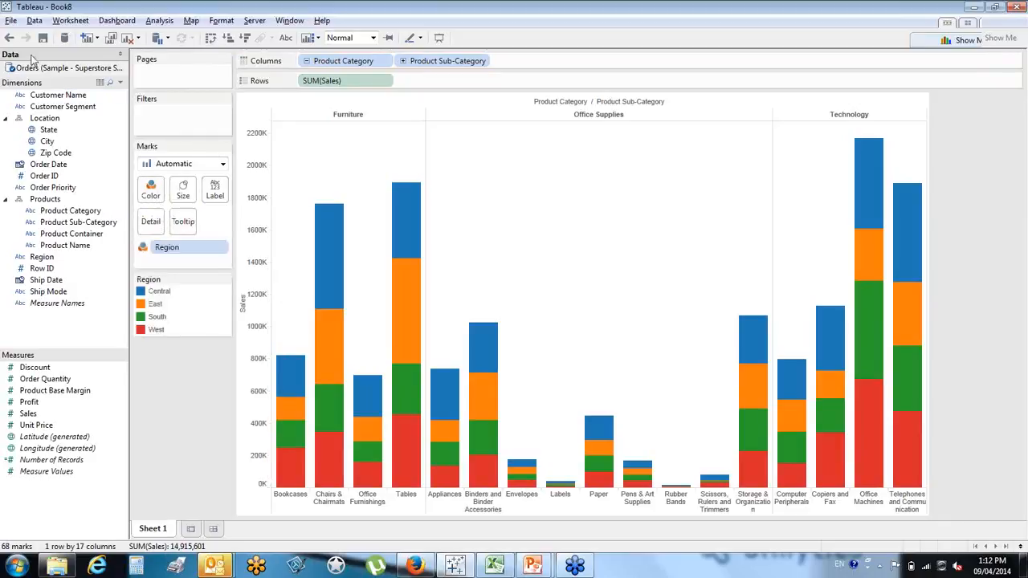
- Undo the Region colouring and split the sales bar chart into rows by Region, ahead of Sales
click(10, 39)
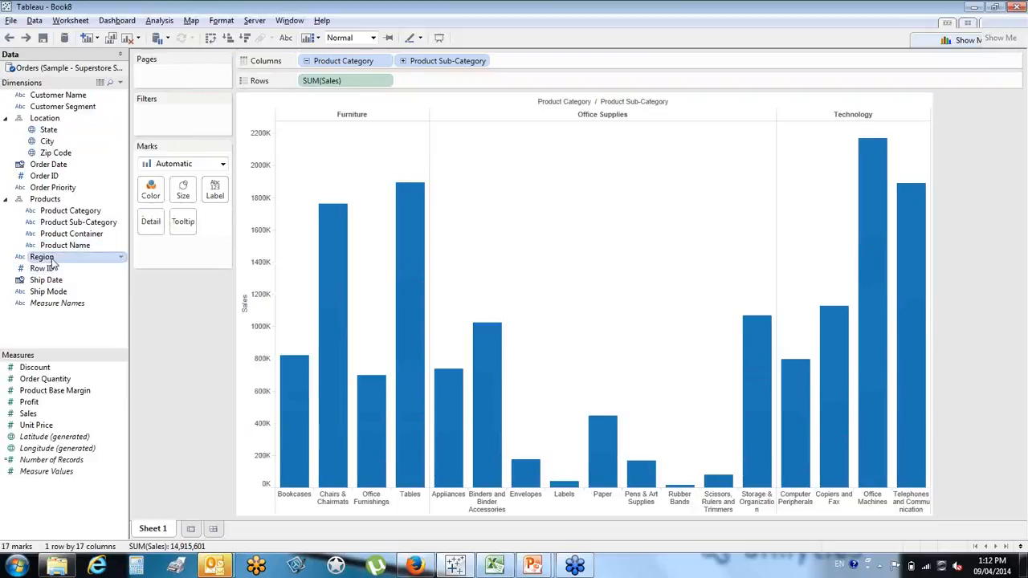
drag(45, 257, 452, 86)
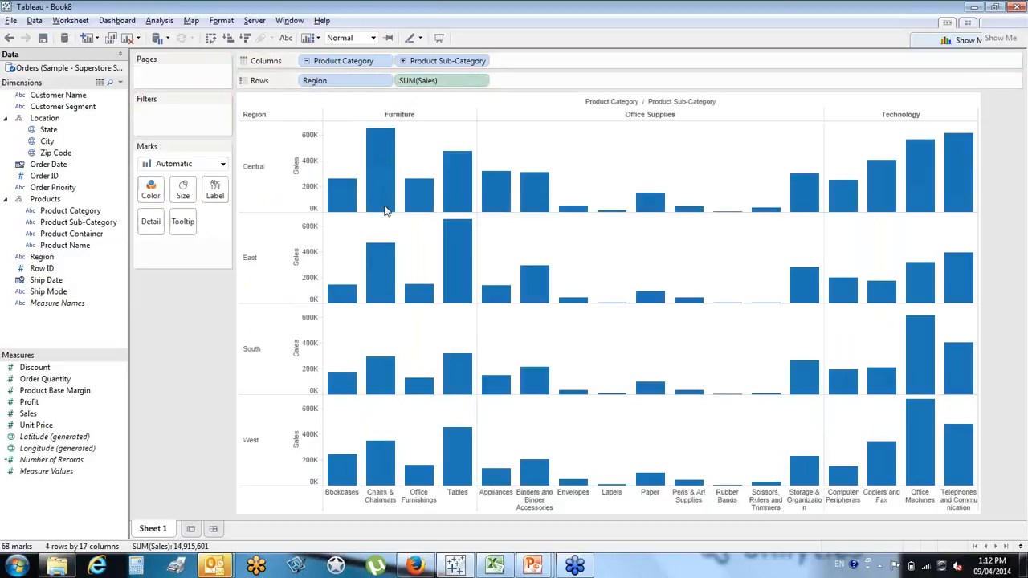
mouse_move(383, 214)
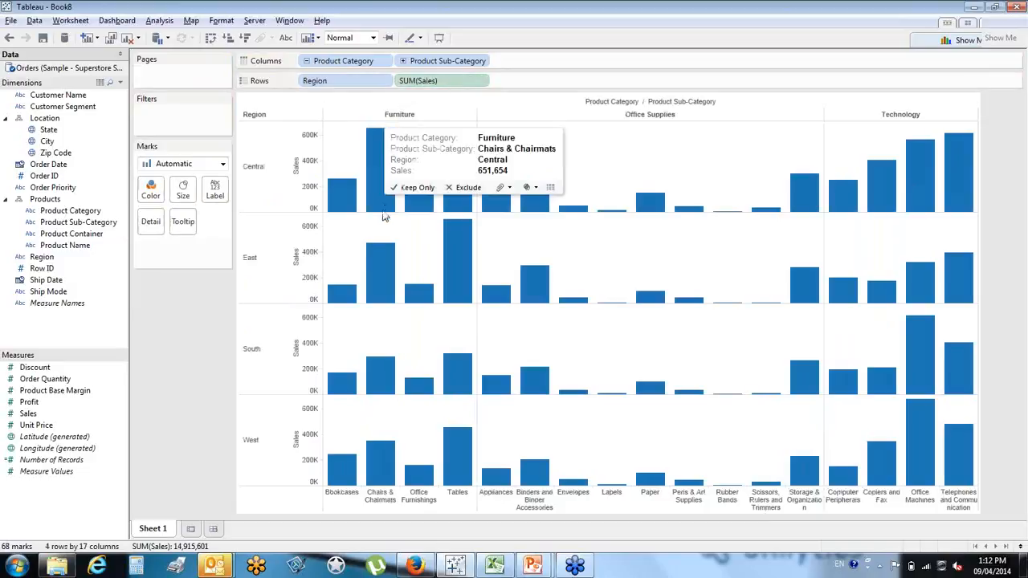
- Colour the sales bars by Profit, using the Orange-Blue Diverging palette with stepped colour in 6 steps
click(50, 407)
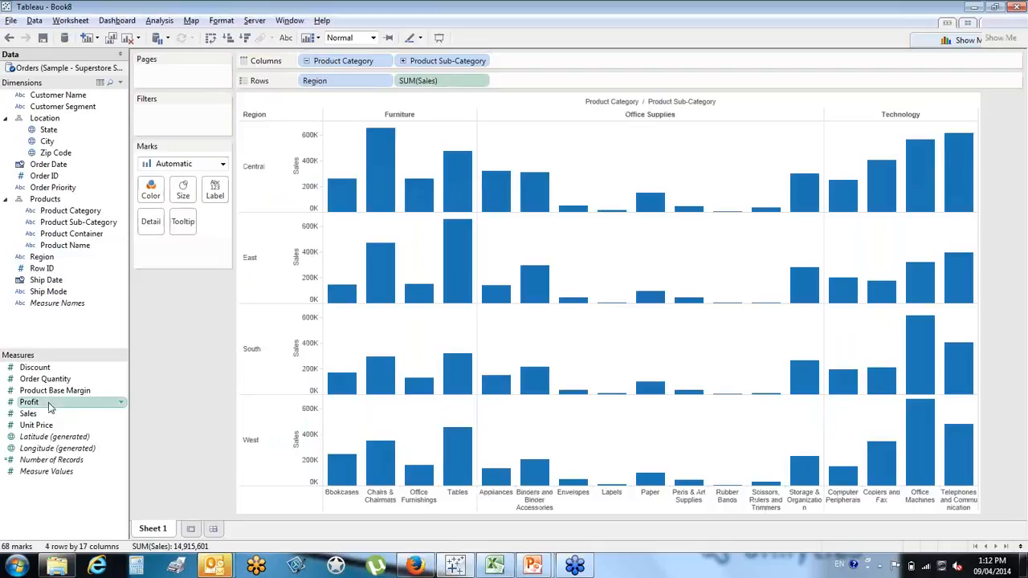
drag(49, 406, 394, 332)
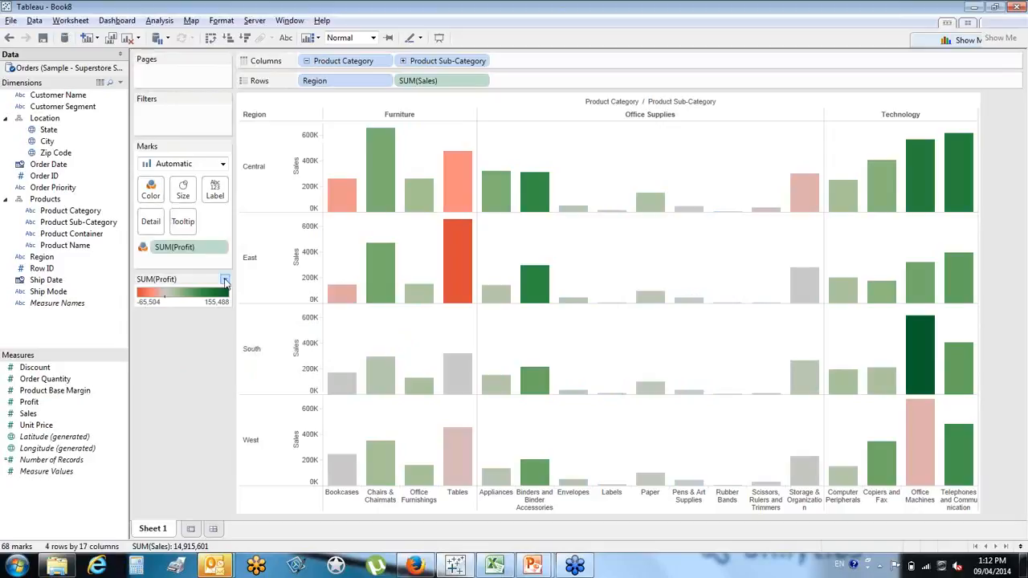
click(225, 280)
click(220, 292)
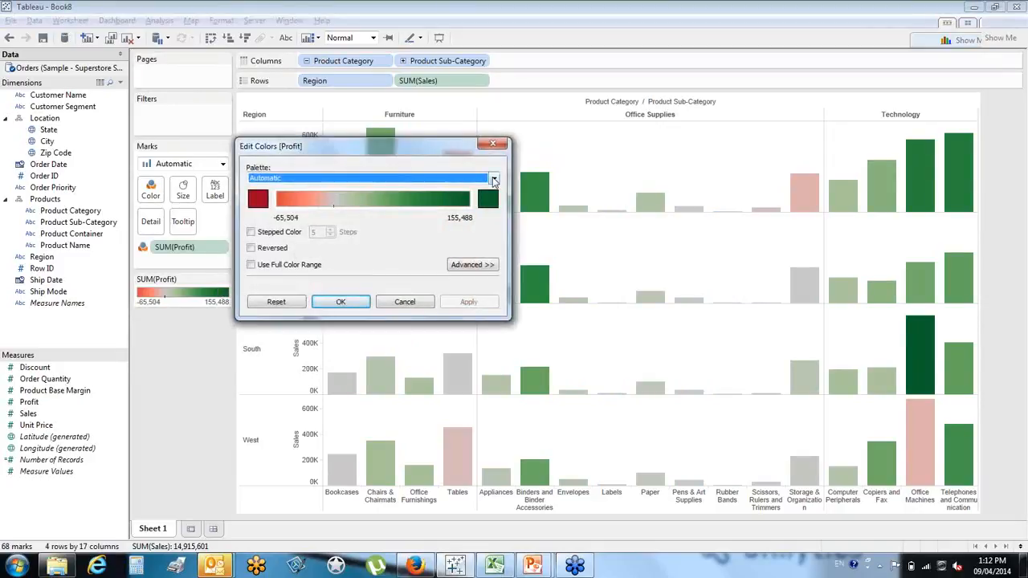
click(494, 180)
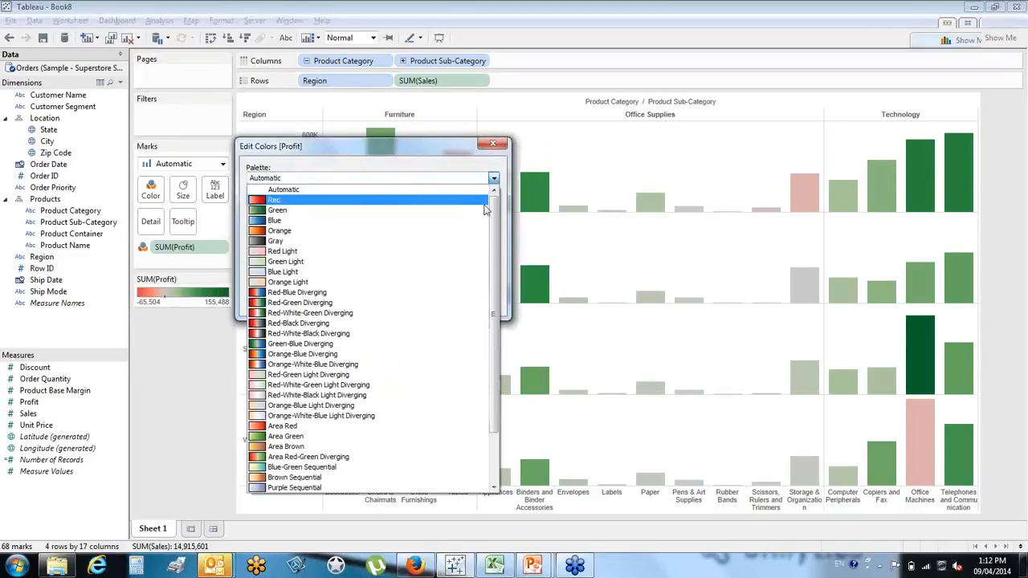
click(310, 354)
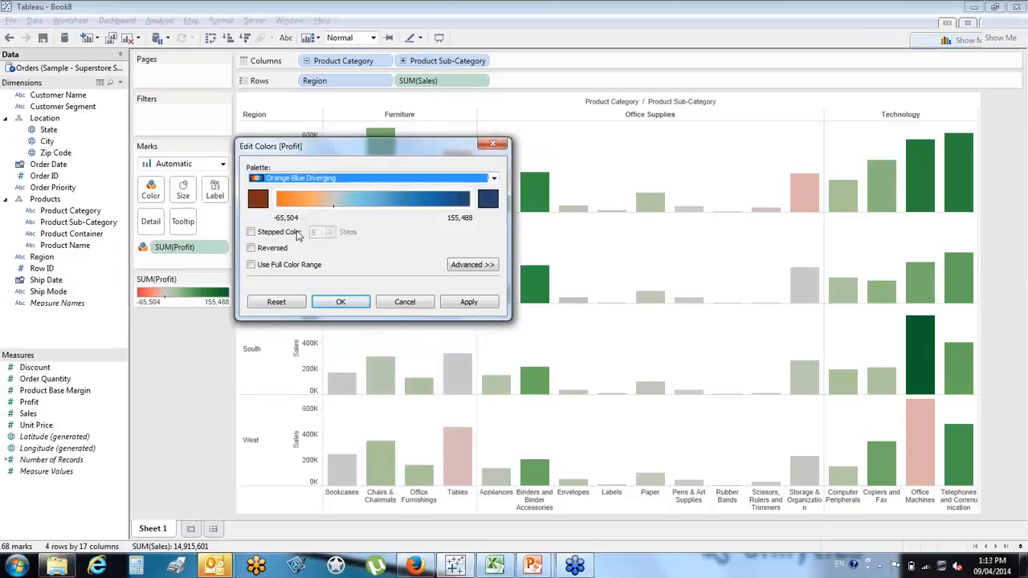
click(258, 234)
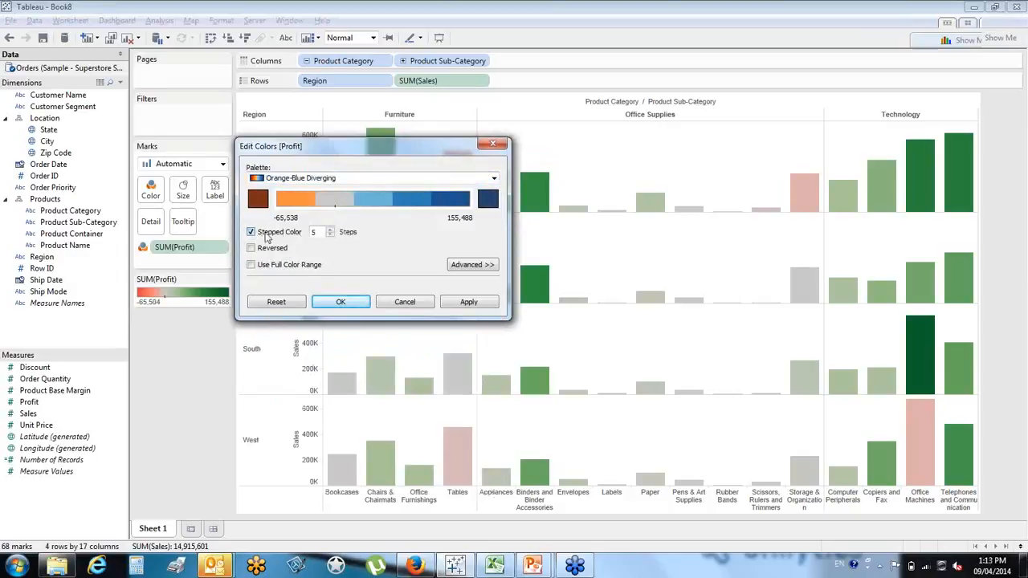
click(330, 229)
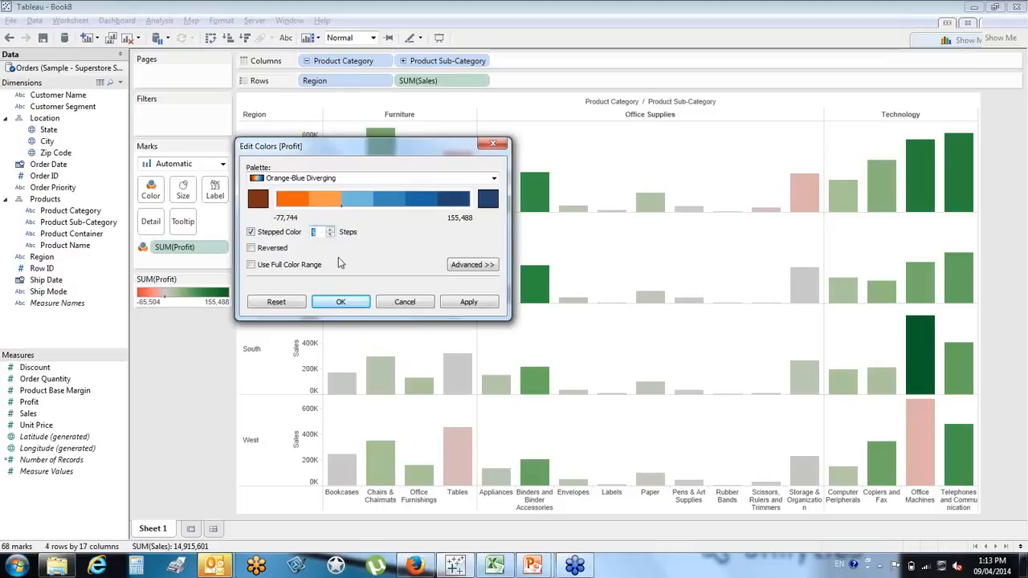
click(343, 302)
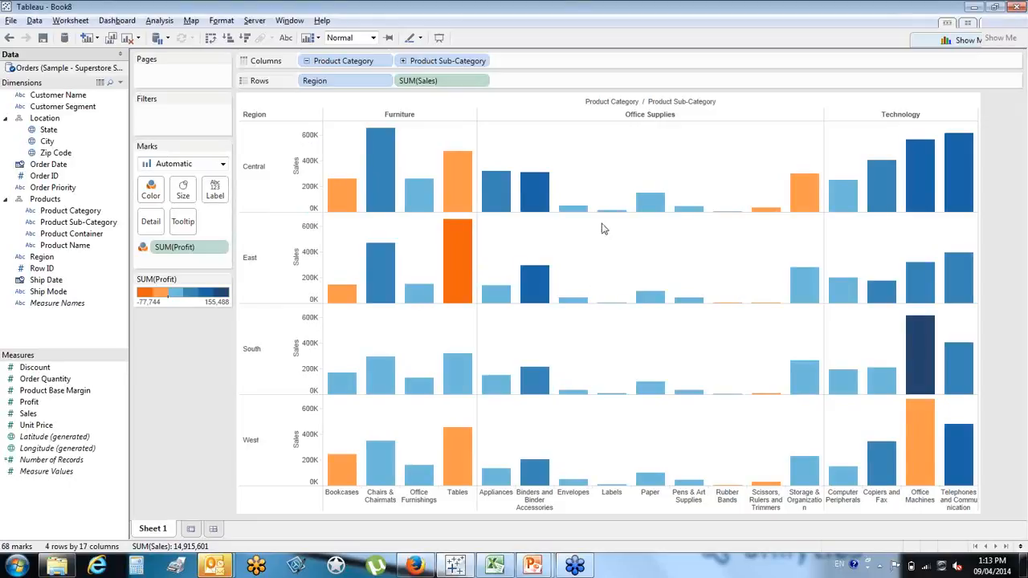
- Group the Envelopes, Labels, Paper, Pens & Art Supplies, Rubber Bands, and Scissors, Rulers and Trimmers sub-categories into one member
mouse_move(575, 207)
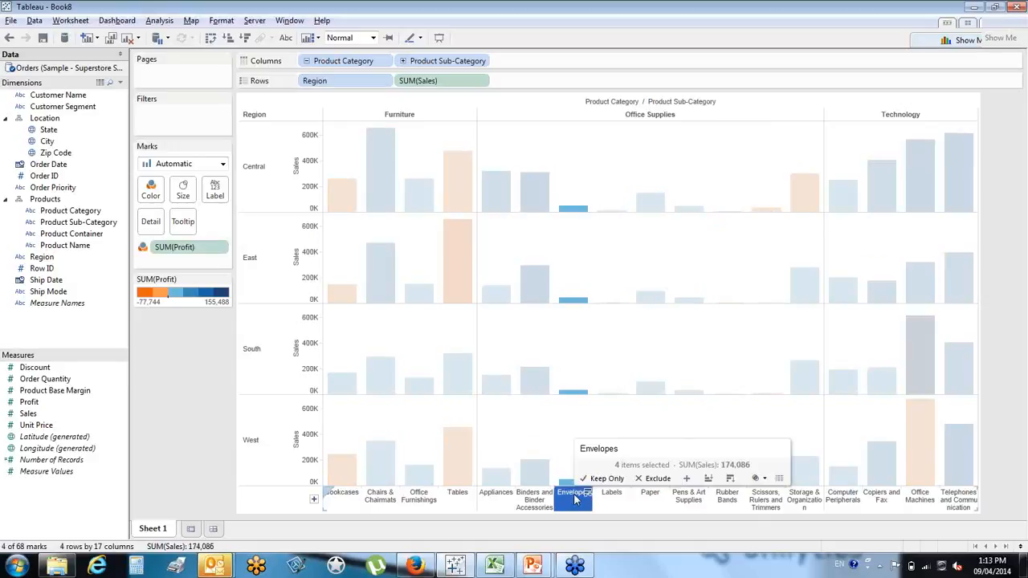
click(574, 494)
ctrl+click(612, 498)
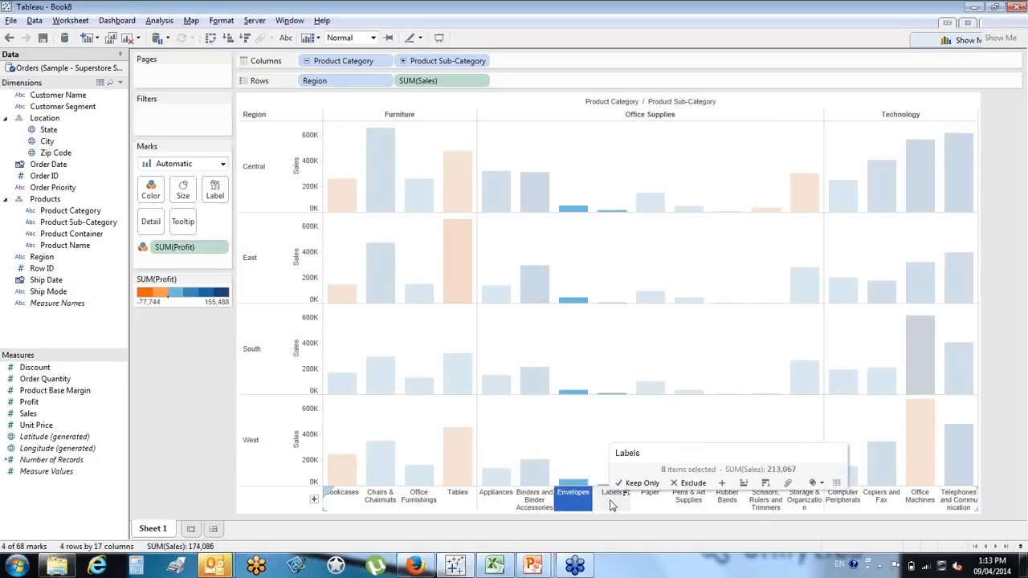
ctrl+click(688, 500)
ctrl+click(723, 499)
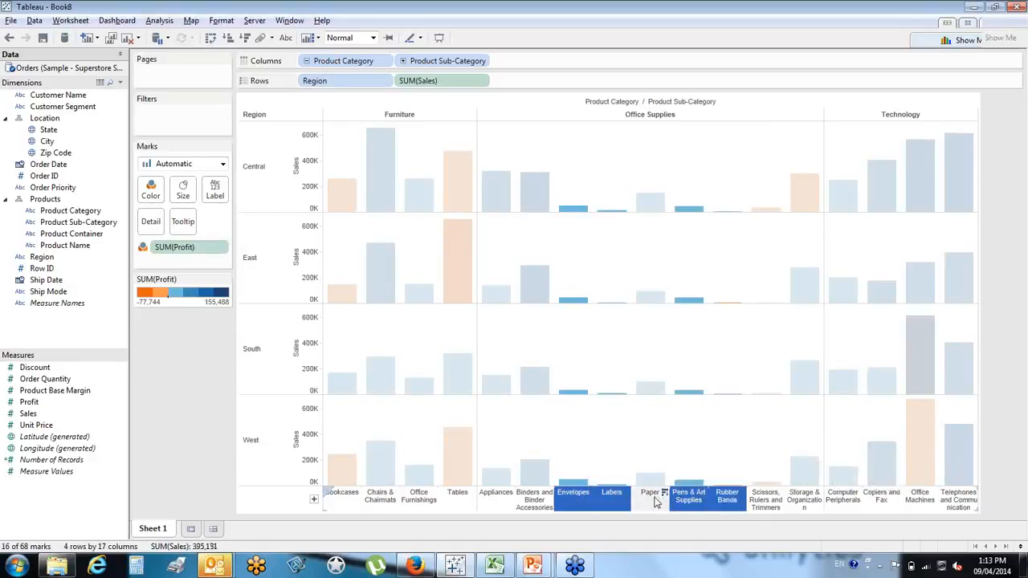
ctrl+click(650, 496)
ctrl+click(767, 502)
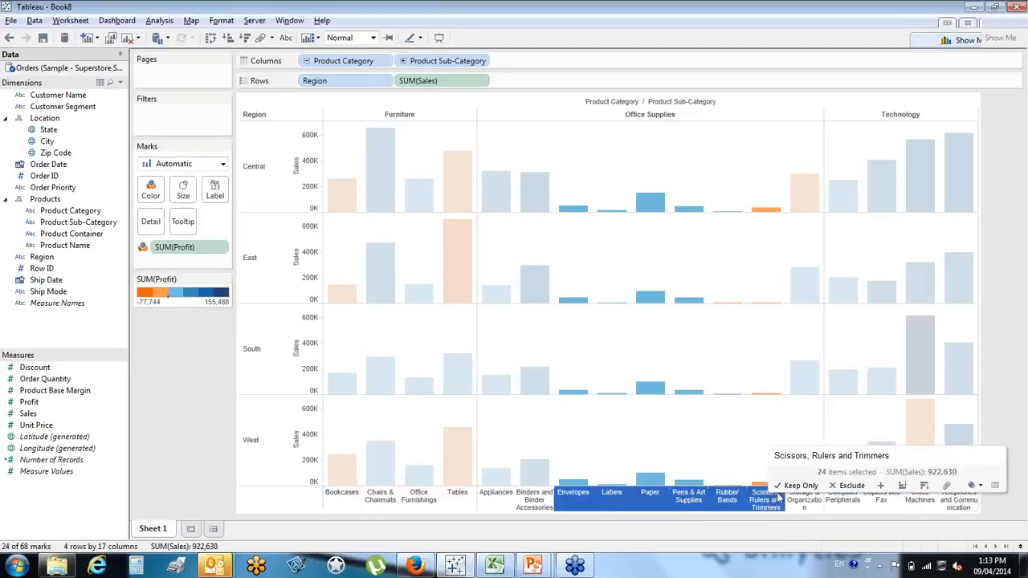
click(947, 486)
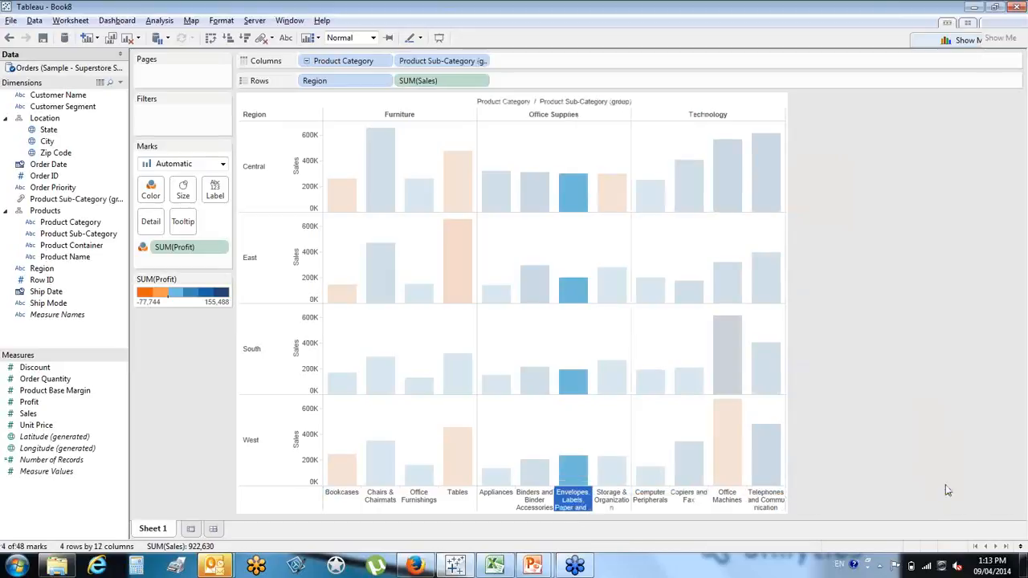
- Set the alias of the grouped office supplies member to Small Items and clear the selection
right_click(566, 503)
click(604, 490)
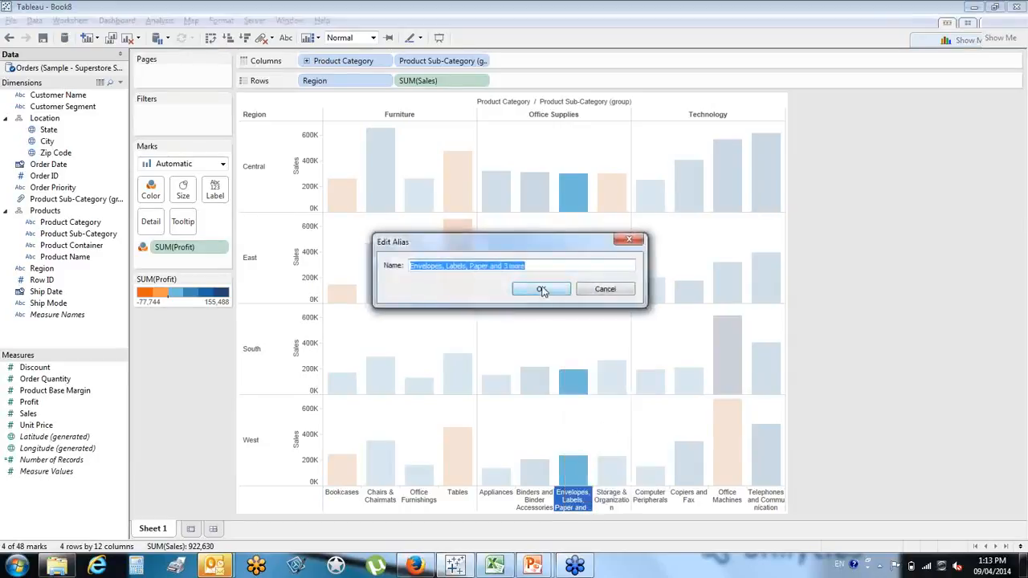
text(Sp)
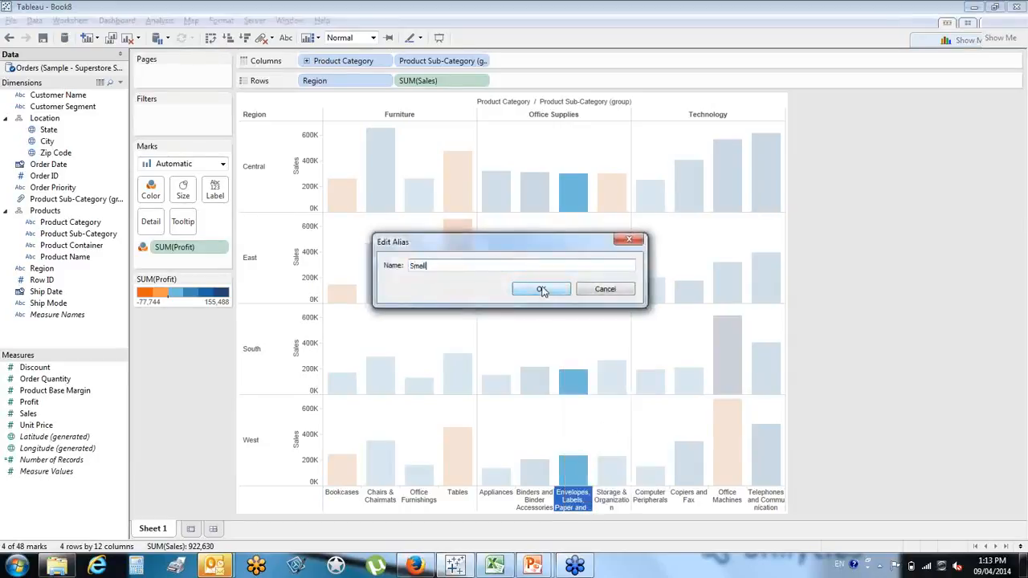
text(allItems)
click(522, 291)
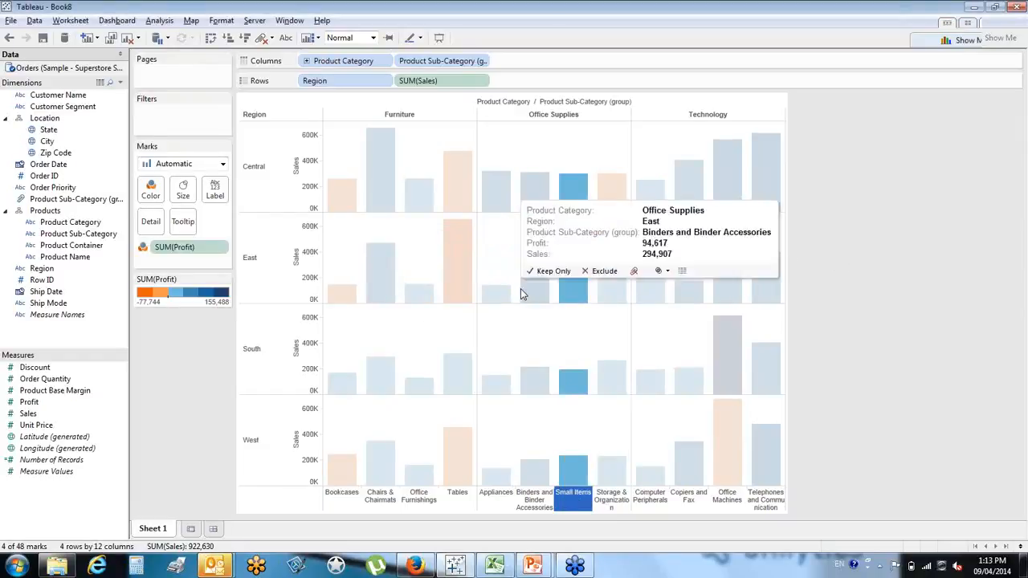
click(540, 335)
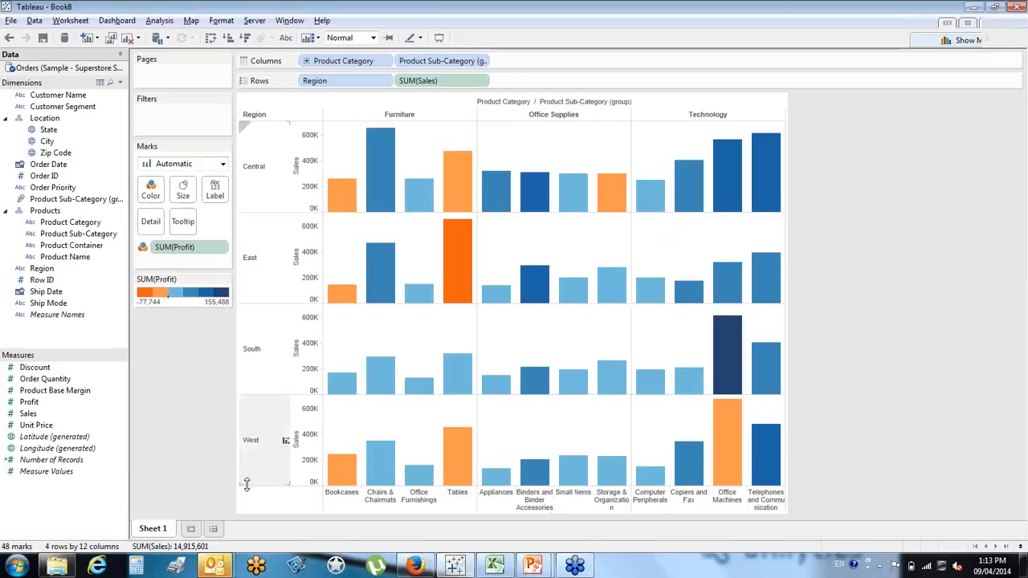
- Rename the worksheet Sheet 1 as Prod1
double_click(159, 530)
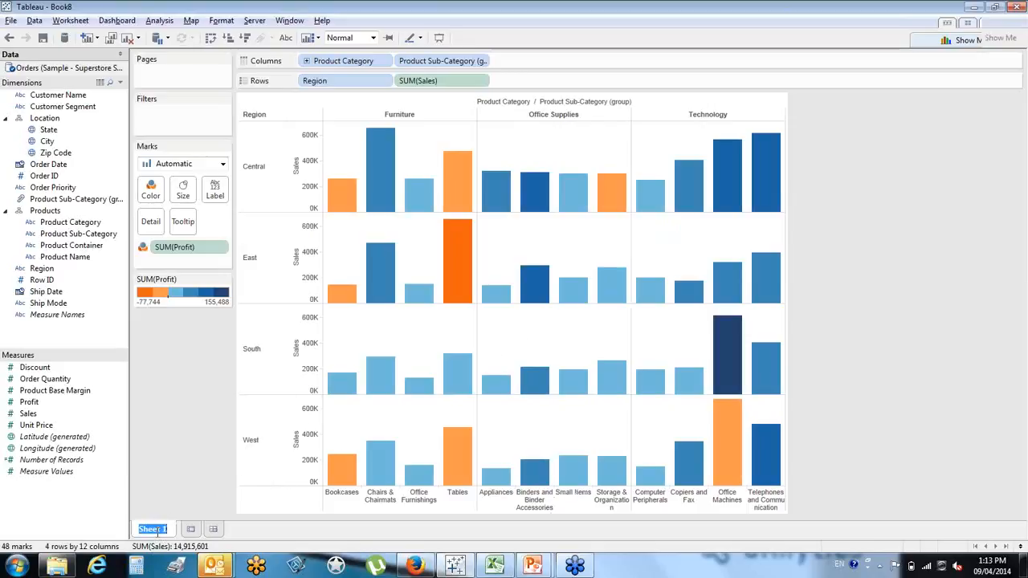
text(Prod)
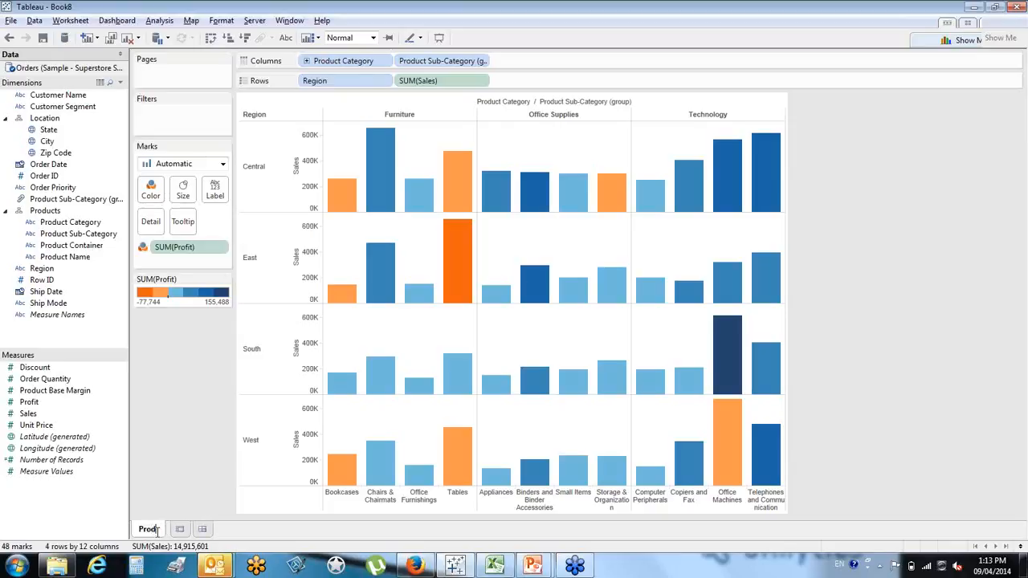
text(1)
key(Return)
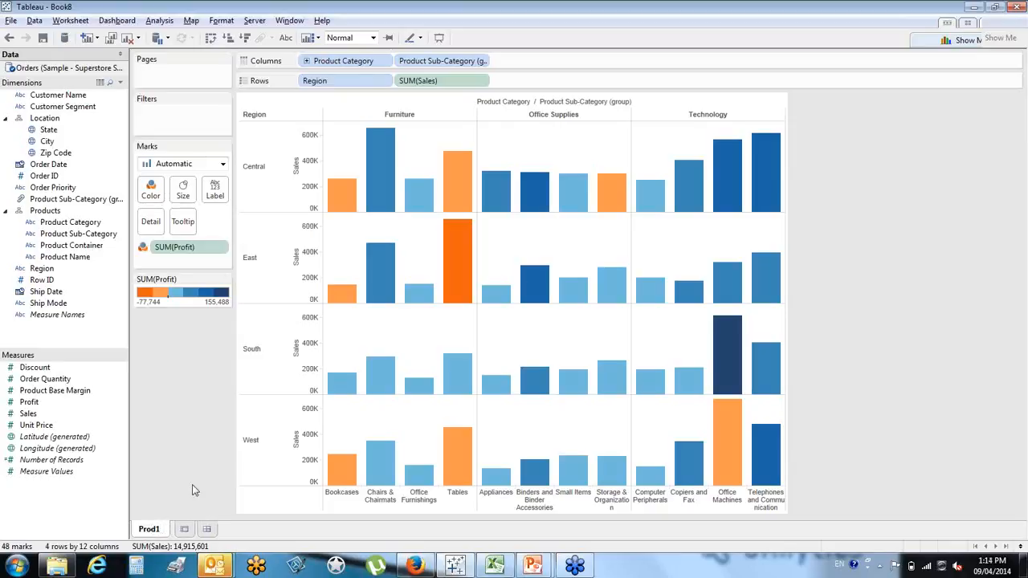
- Add a new worksheet and plot Sales on the rows against Profit on the columns
click(185, 530)
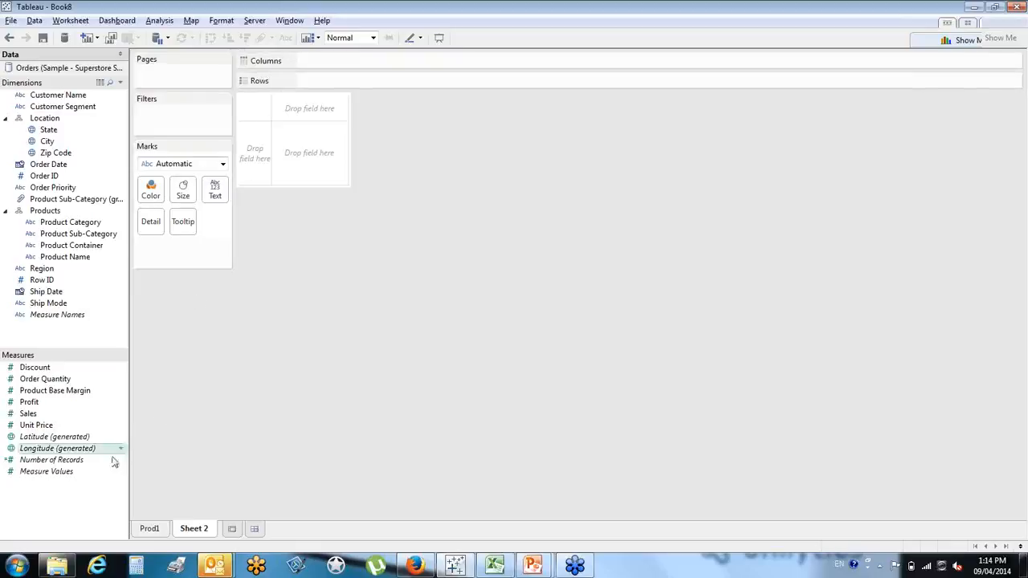
double_click(58, 416)
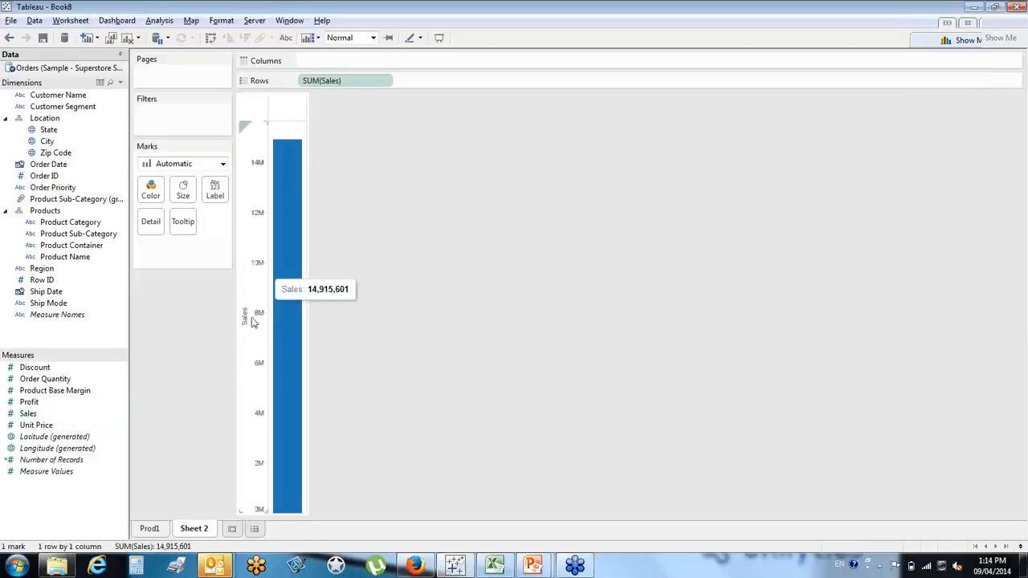
double_click(36, 407)
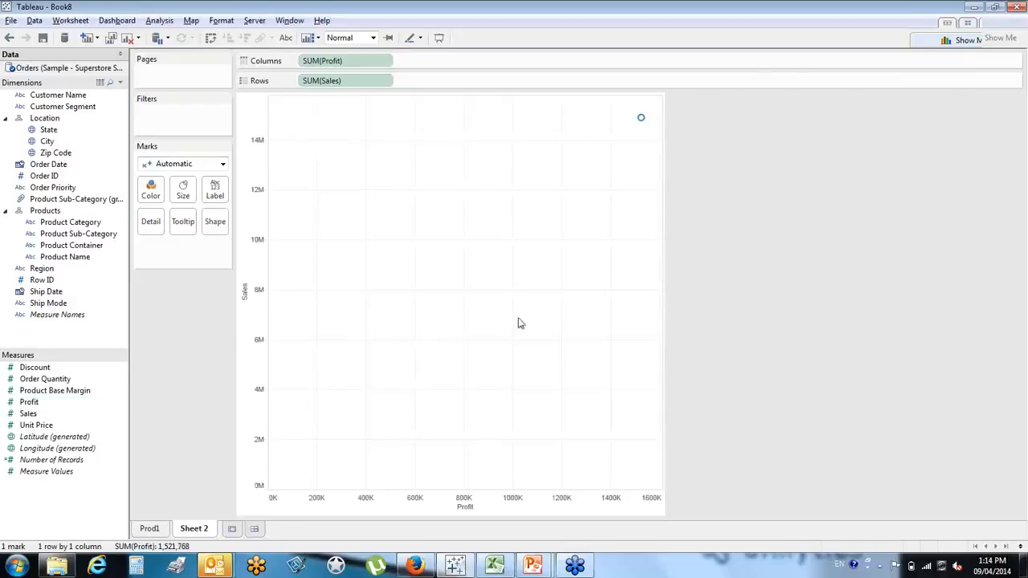
- Change the chart to horizontal bars with Show Me, and switch it back to a scatter plot
click(946, 41)
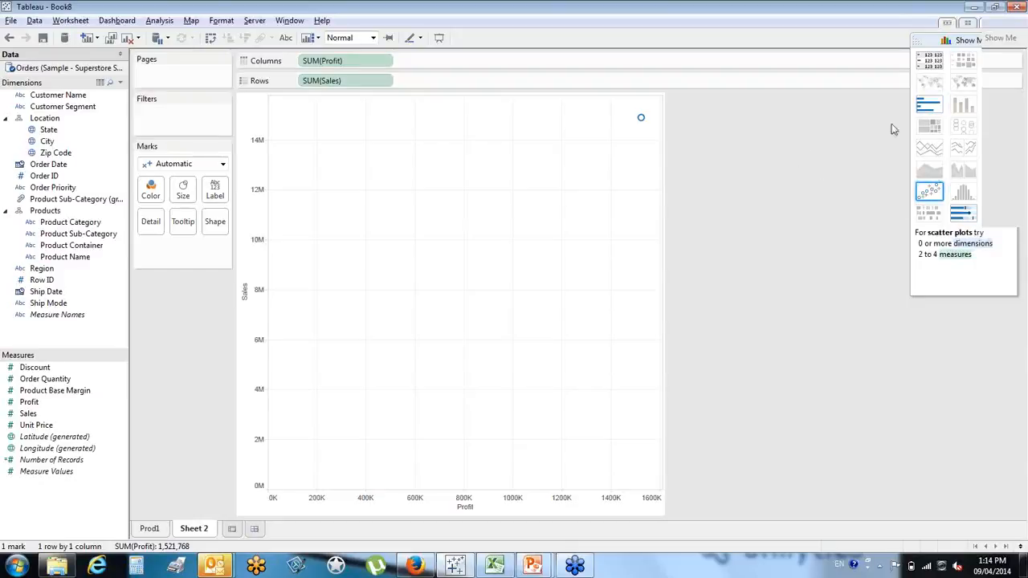
click(928, 104)
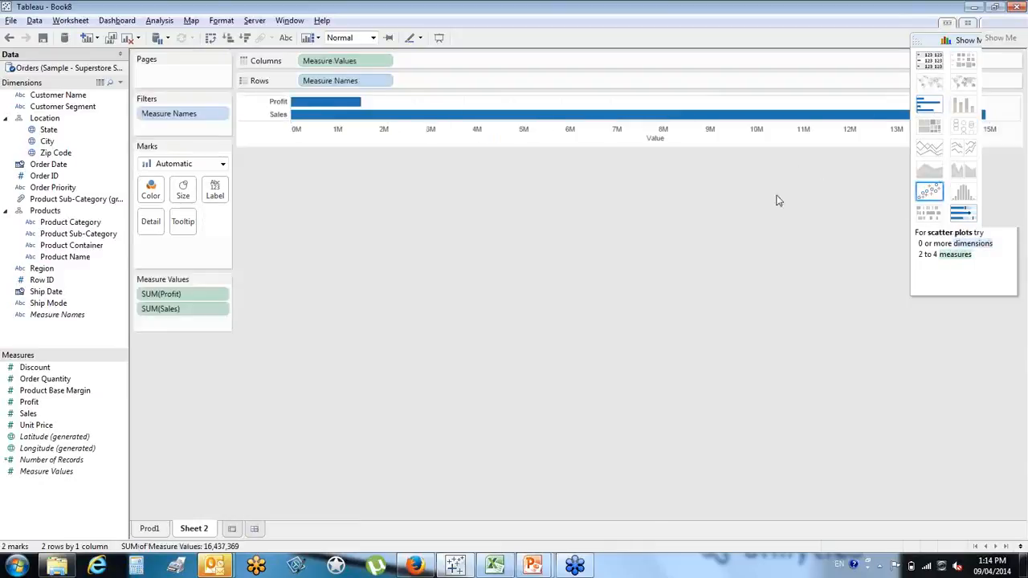
click(929, 192)
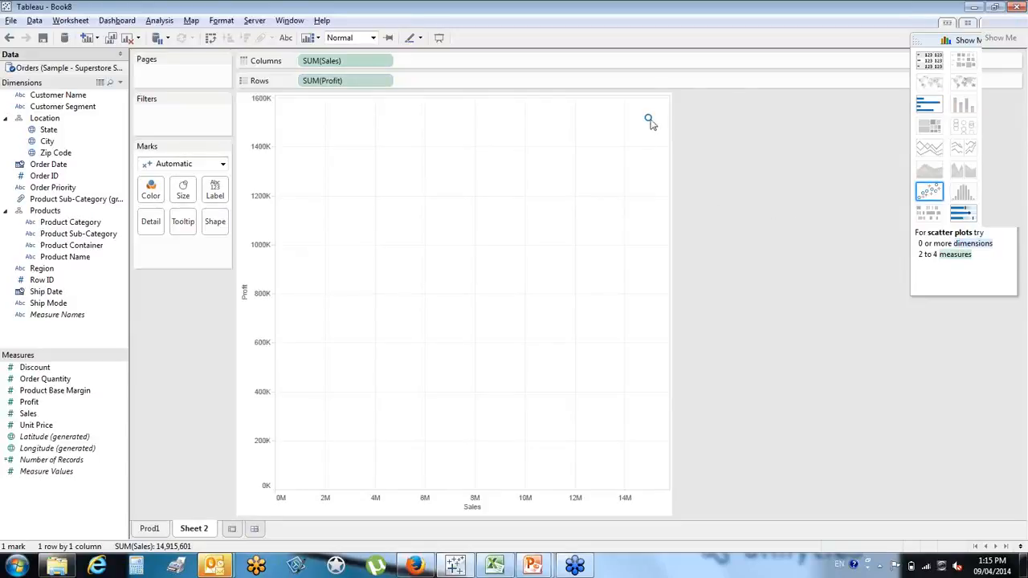
- Break the scatter plot down by Customer Name, and swap its axes and back again
mouse_move(648, 120)
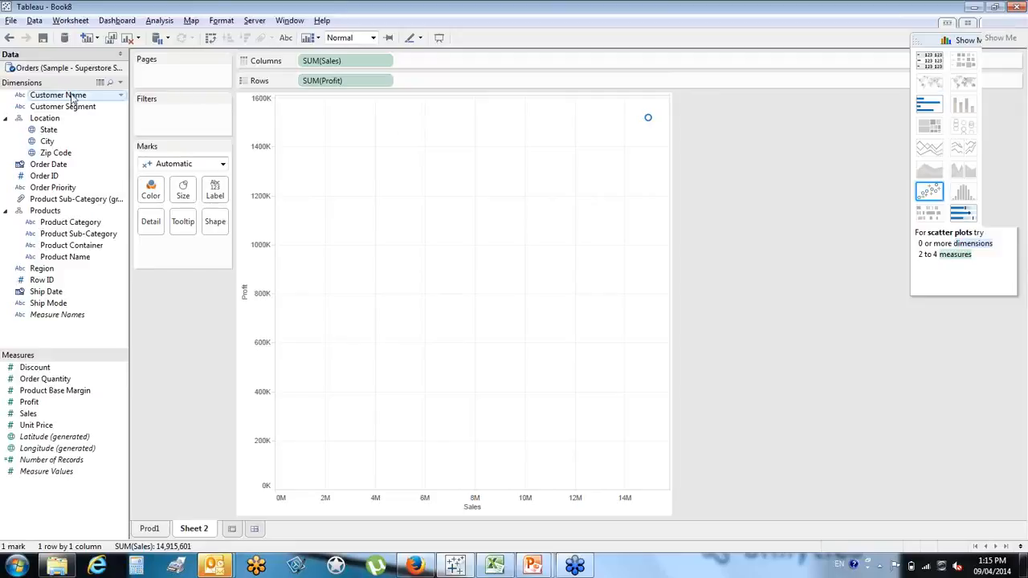
drag(87, 96, 437, 325)
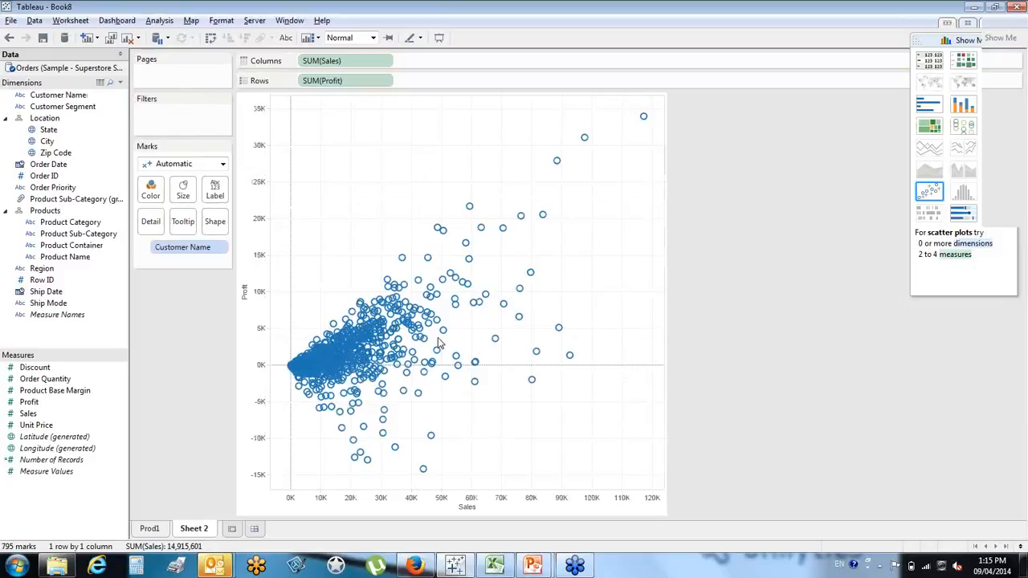
click(211, 39)
click(211, 38)
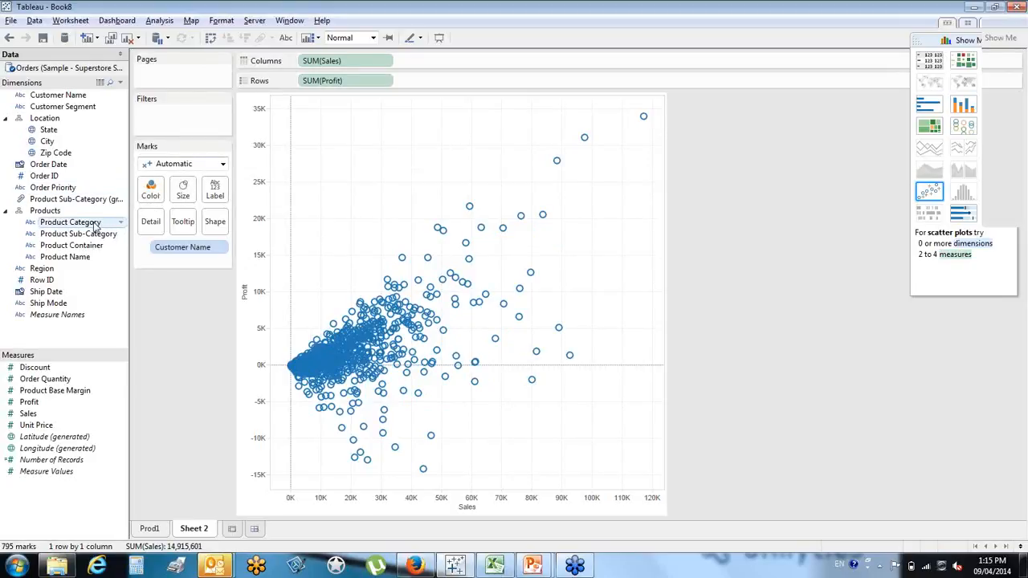
- Colour the scatter plot marks by Product Category and set the mark type to Circle
drag(94, 228, 153, 195)
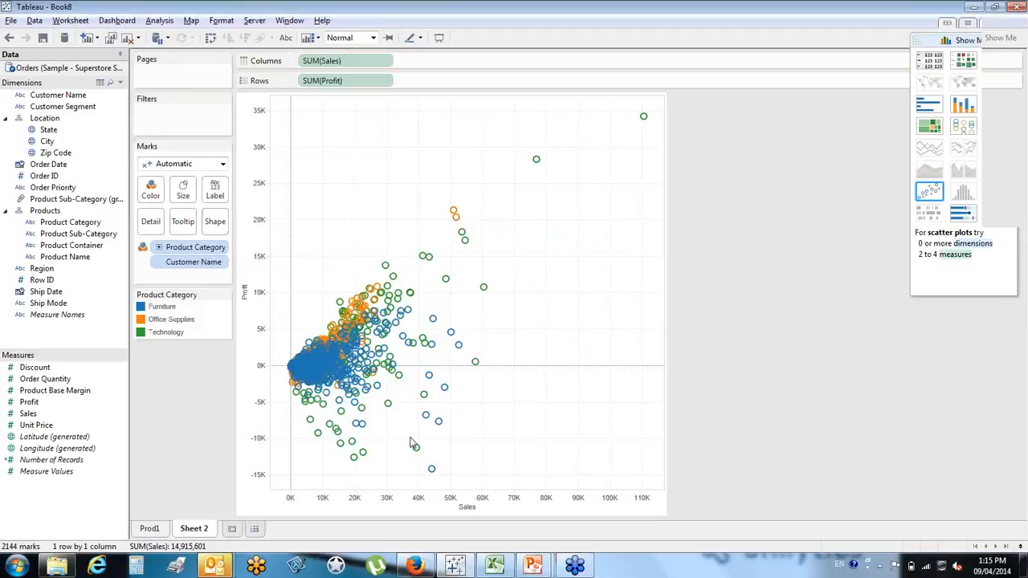
click(171, 168)
click(165, 248)
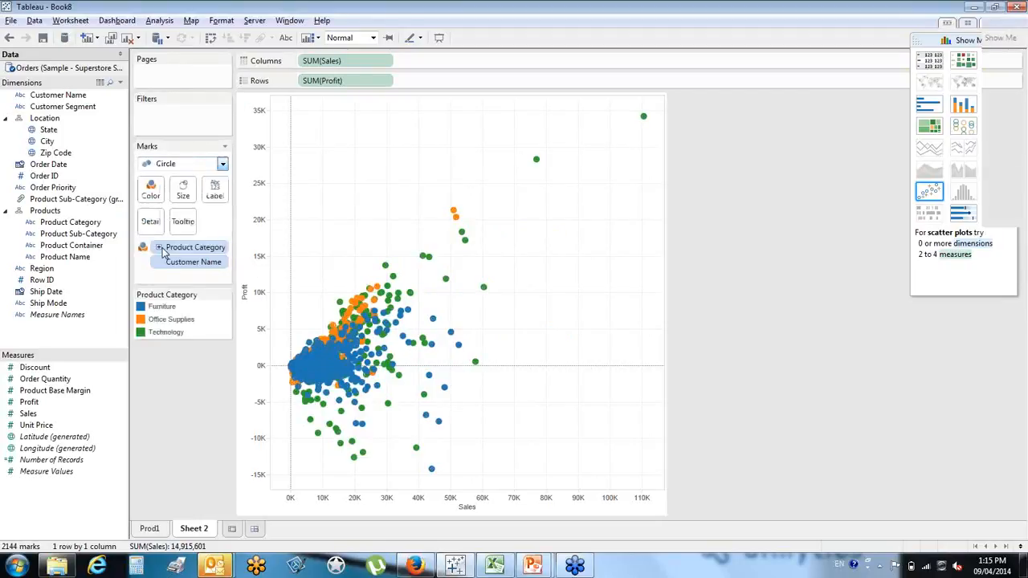
- Set the scatter plot marks' colour transparency to 24% and give the circles a dark border
click(151, 191)
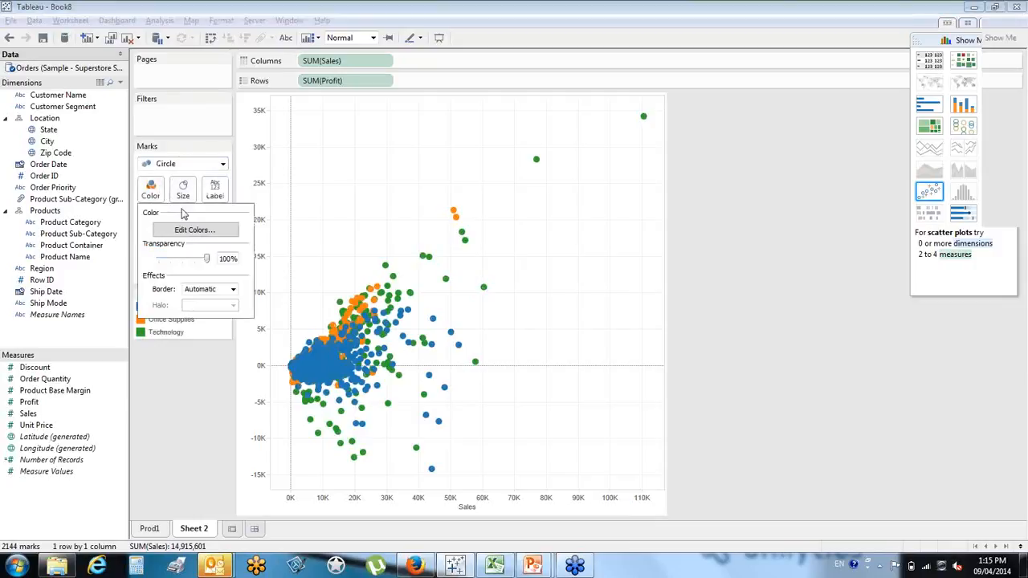
click(171, 260)
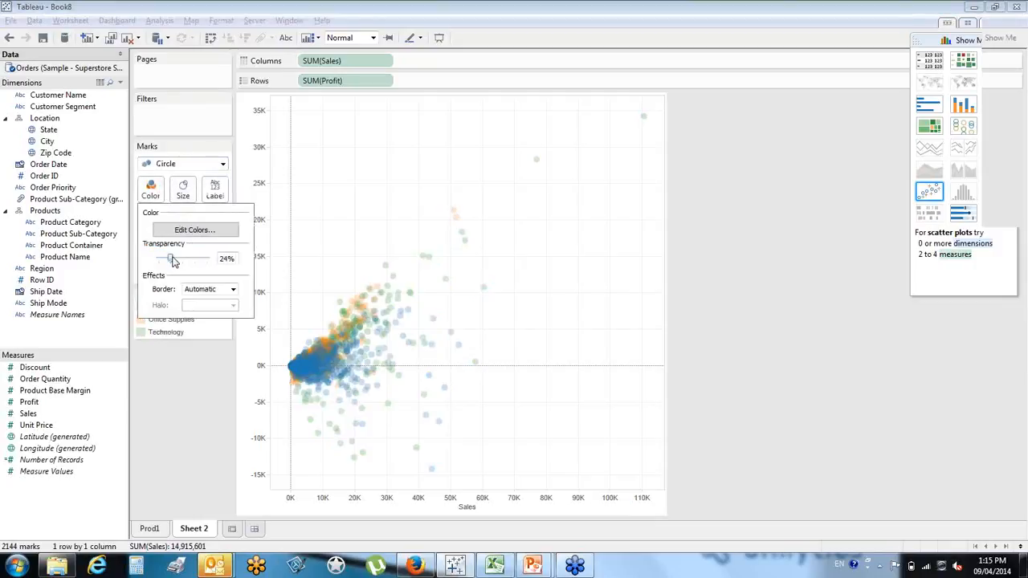
click(194, 291)
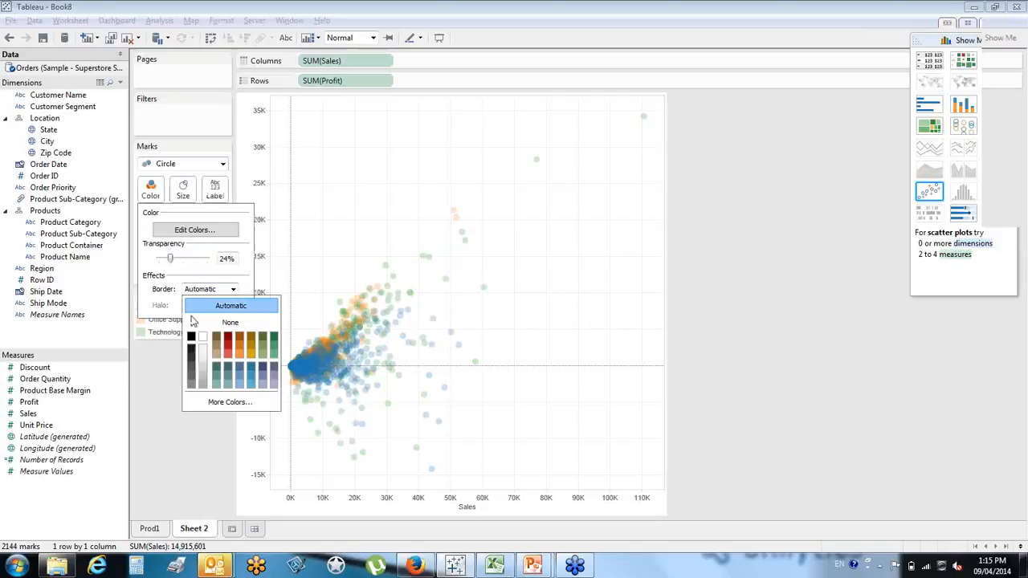
click(193, 366)
click(340, 233)
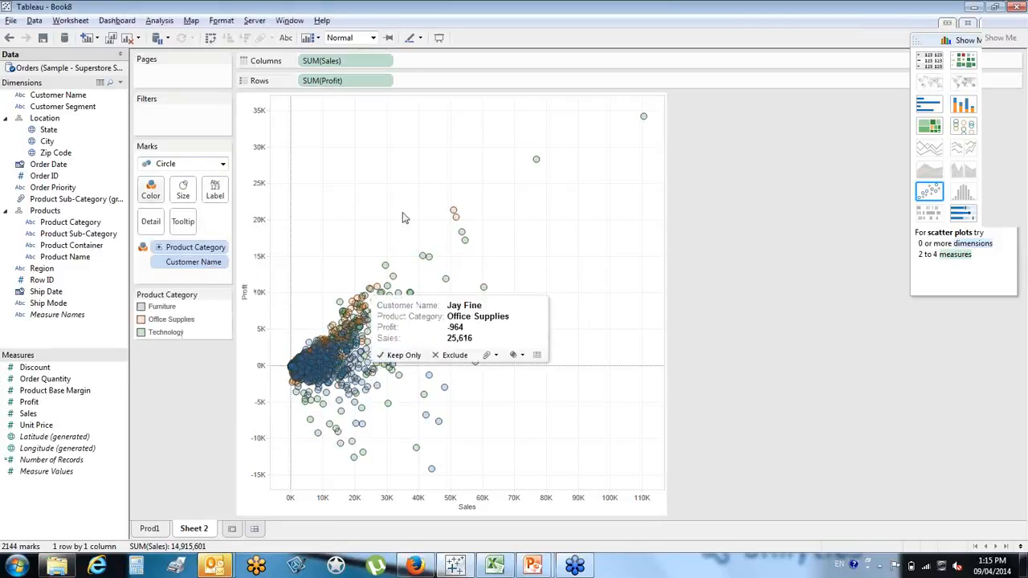
- Select the outlying marks with sales above about 38K and exclude them from the scatter plot
drag(415, 105, 671, 497)
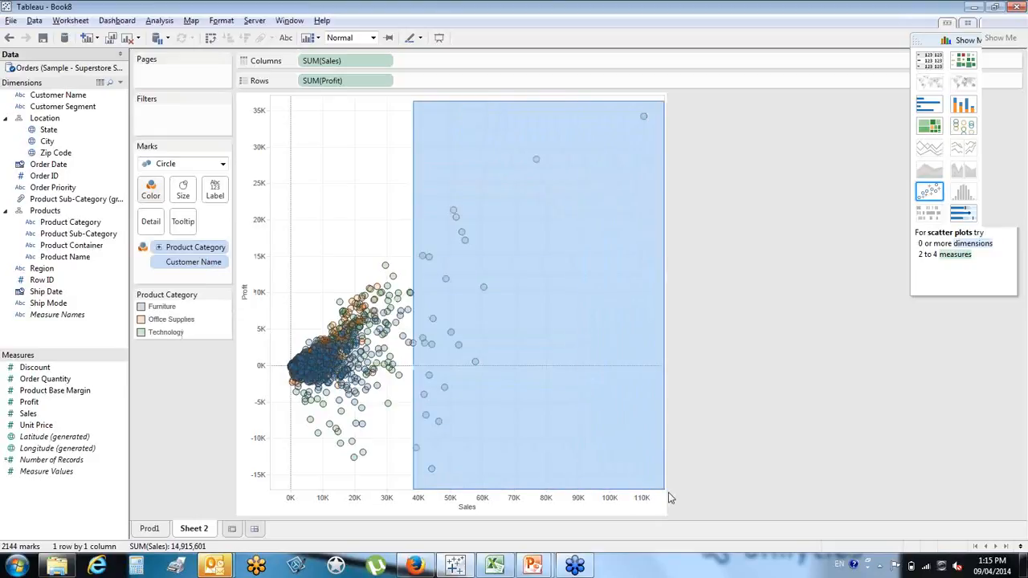
drag(670, 498, 671, 498)
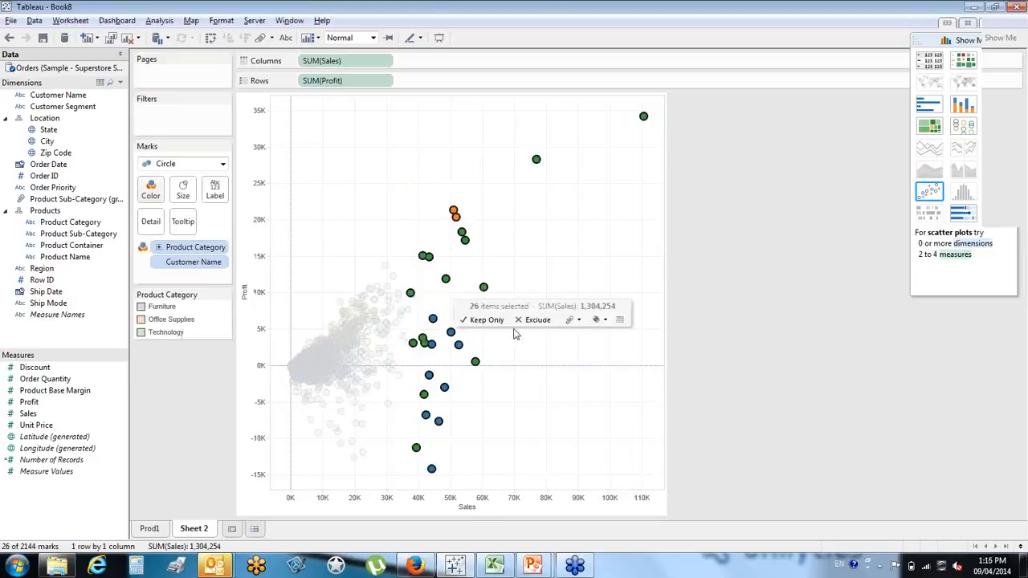
key(Delete)
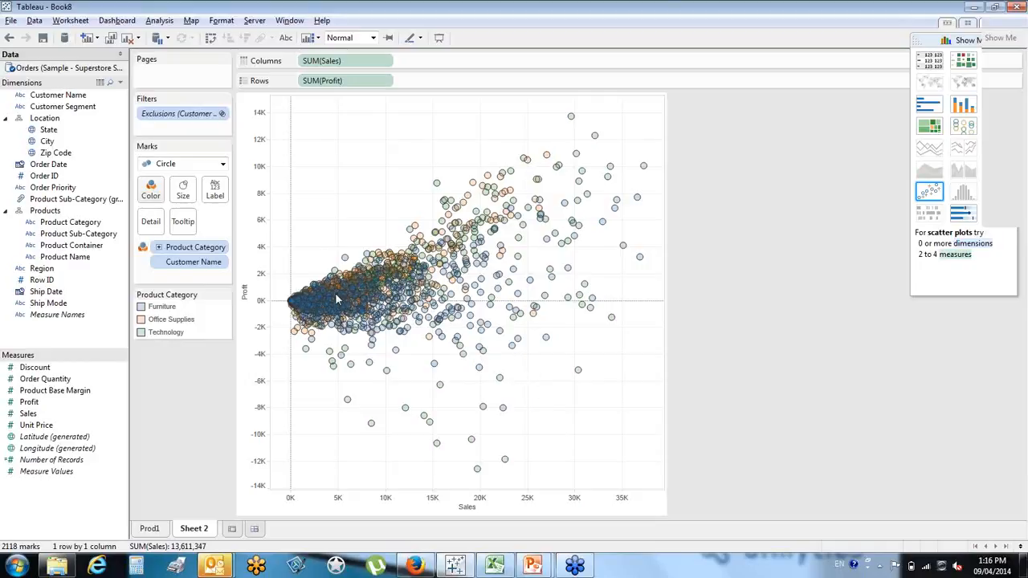
- Add trend lines to the scatter plot, and select and deselect Office Supplies in the Product Category legend
mouse_move(337, 289)
right_click(319, 259)
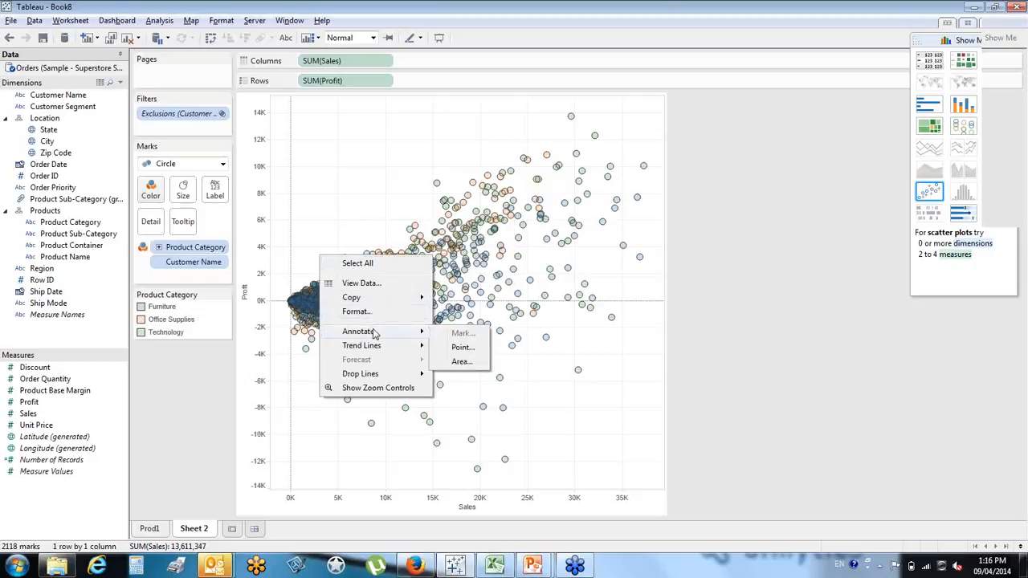
mouse_move(382, 346)
click(462, 347)
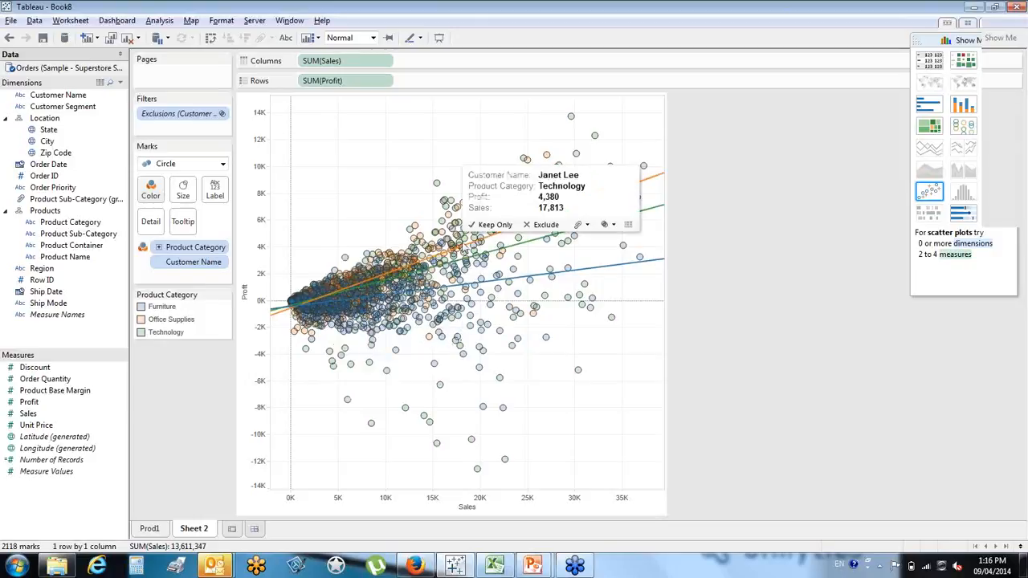
click(163, 321)
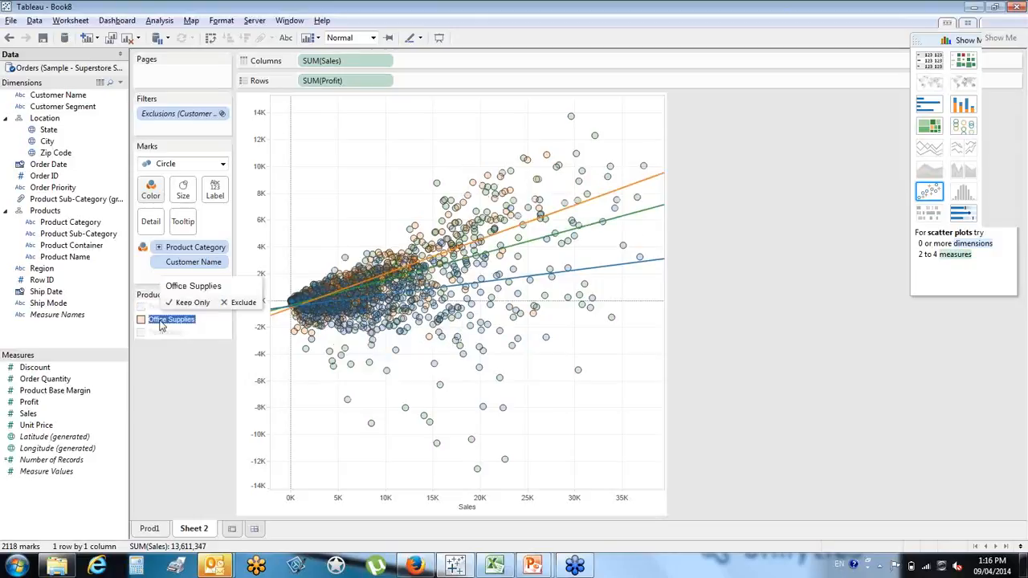
click(160, 323)
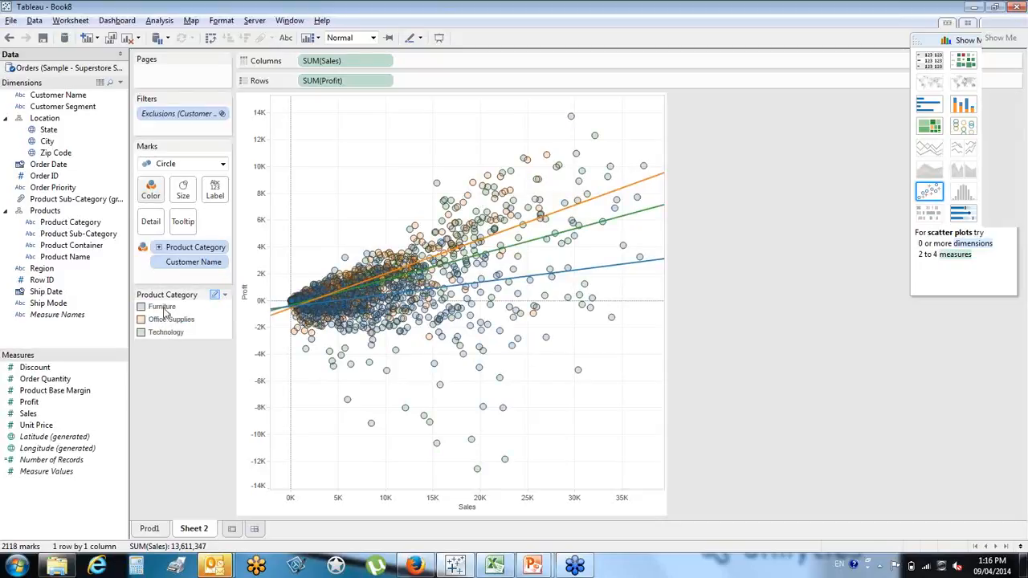
- Add a per-pane reference line at the average of SUM(Profit) on the Profit axis
right_click(257, 266)
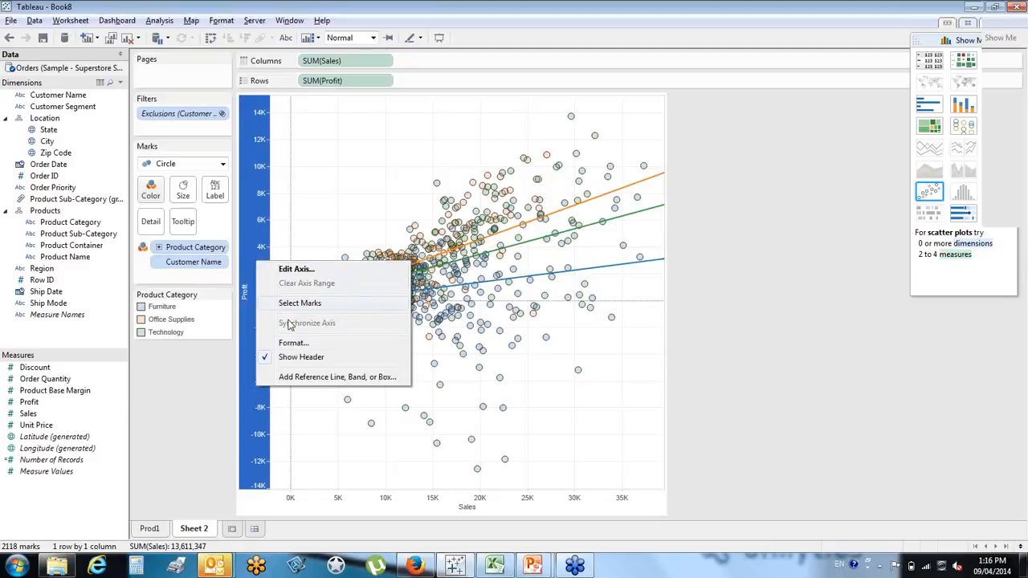
click(305, 377)
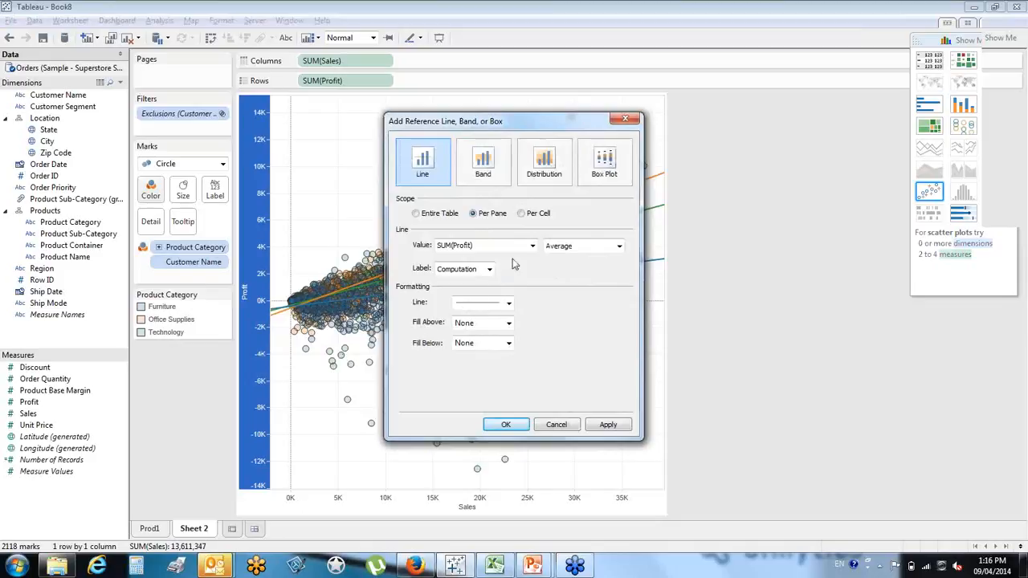
click(575, 247)
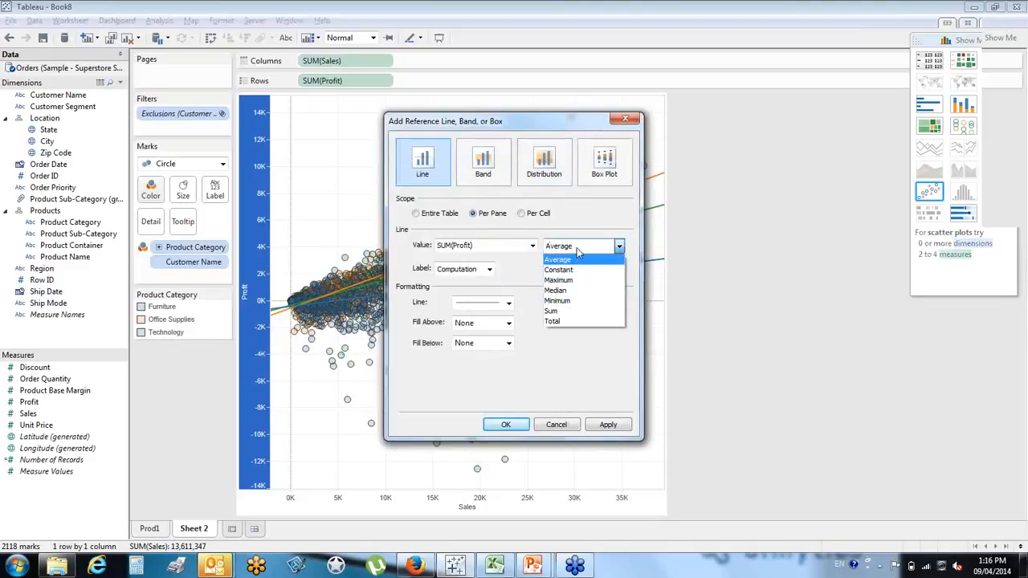
click(577, 259)
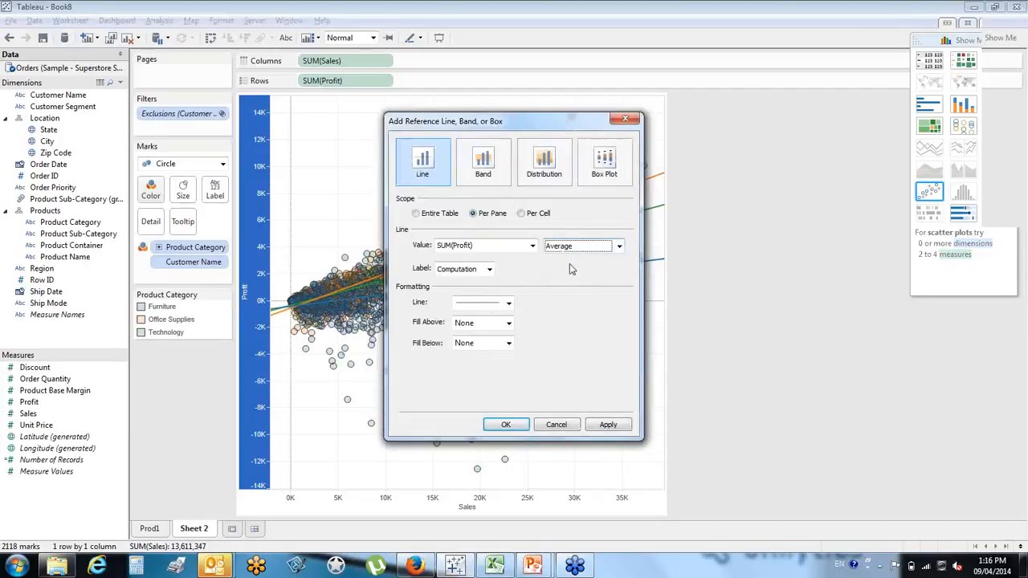
click(518, 426)
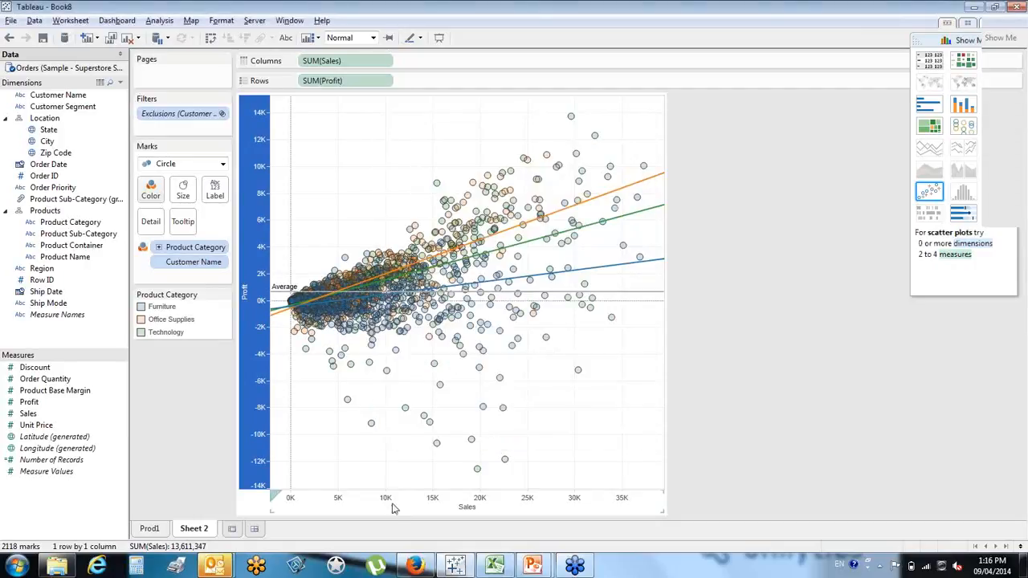
- Add a per-pane reference line at the average of SUM(Sales) on the Sales axis
right_click(396, 506)
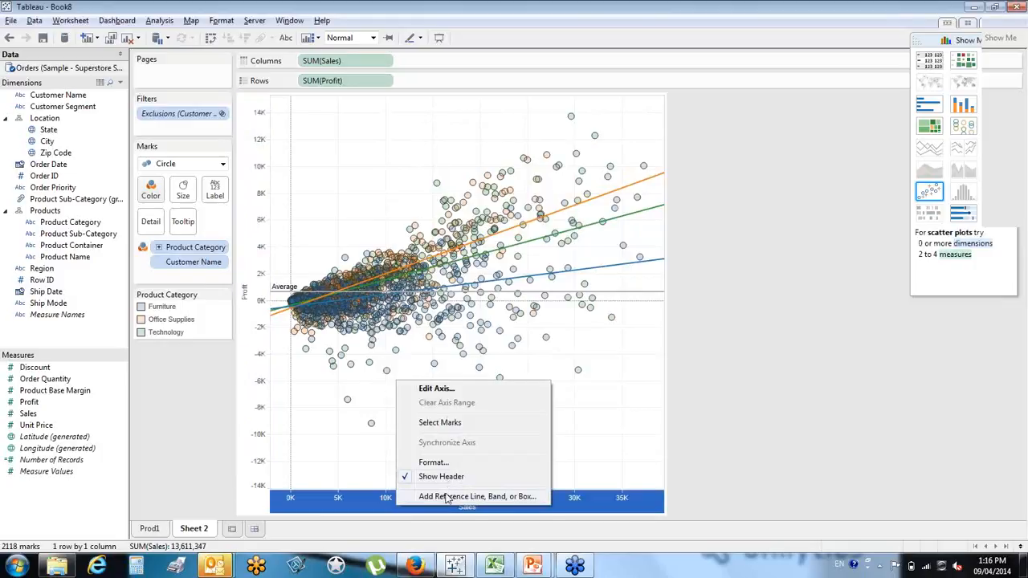
click(447, 497)
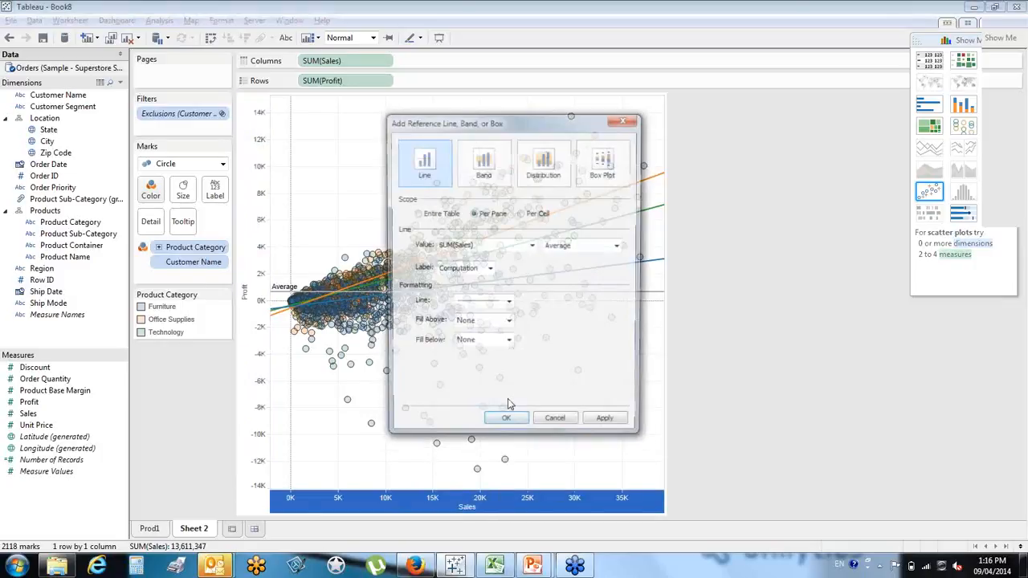
click(513, 427)
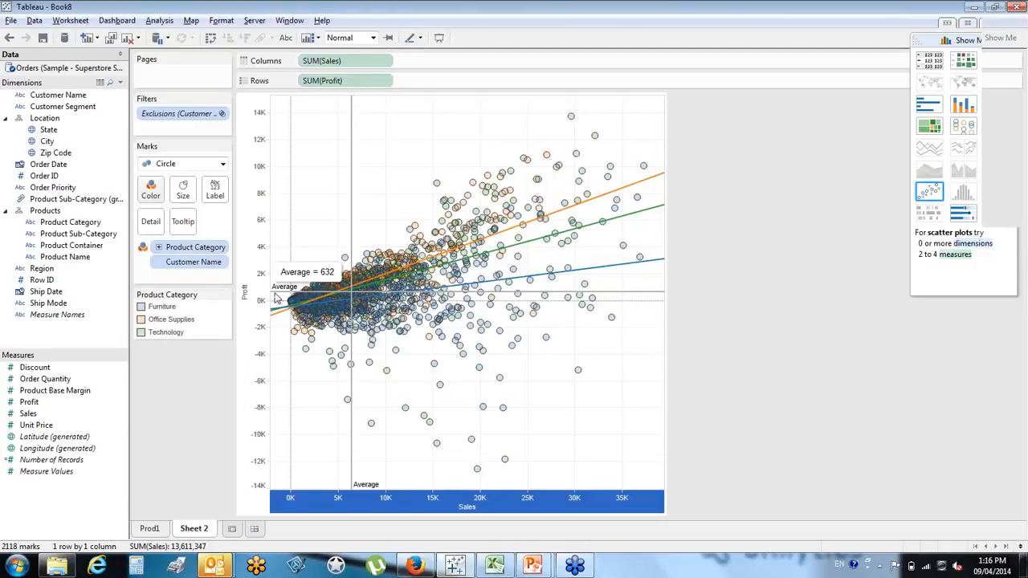
- Select the marks below both average lines, view their underlying data, and clear the selection
drag(275, 294, 348, 416)
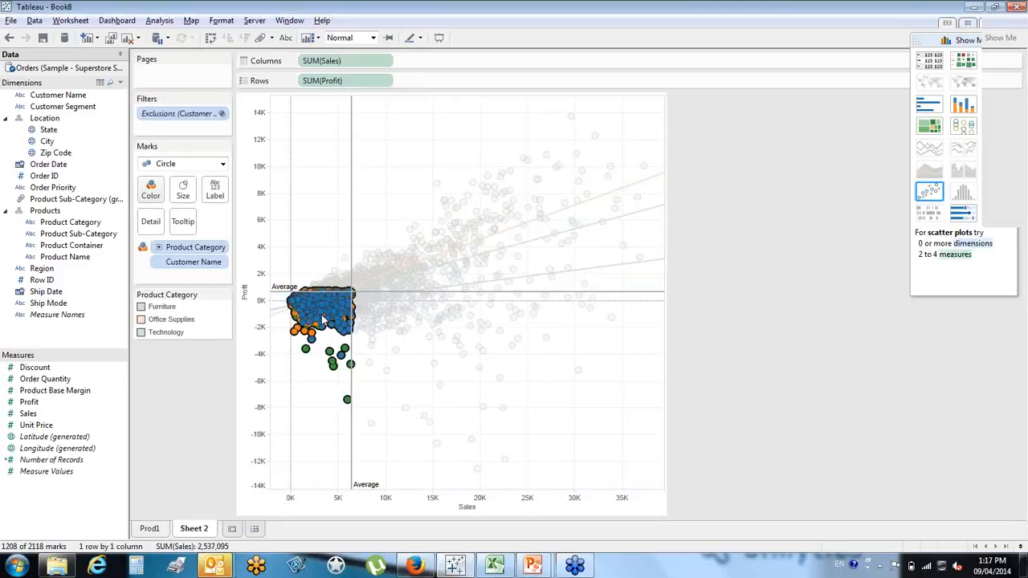
mouse_move(323, 319)
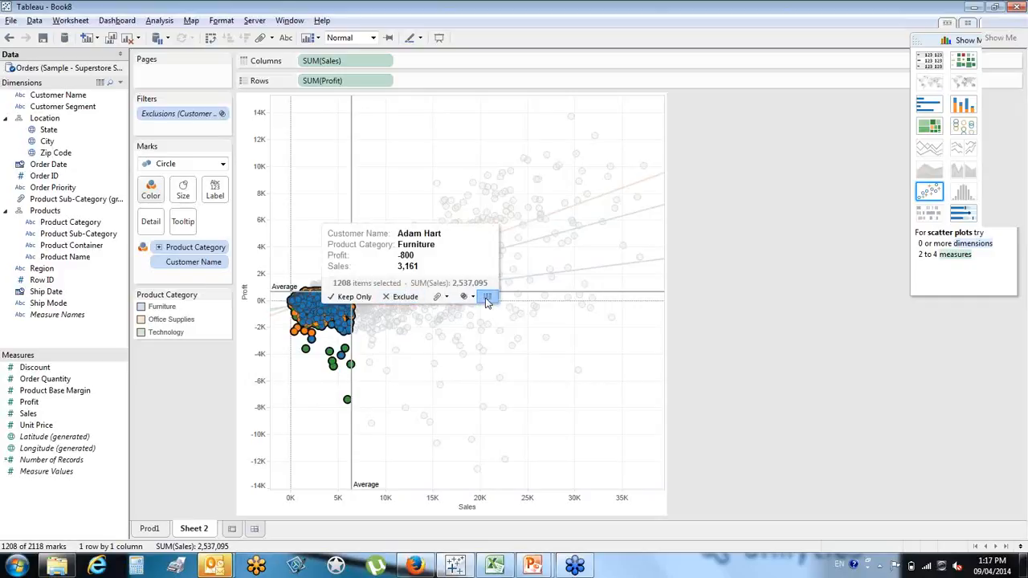
click(488, 299)
click(347, 405)
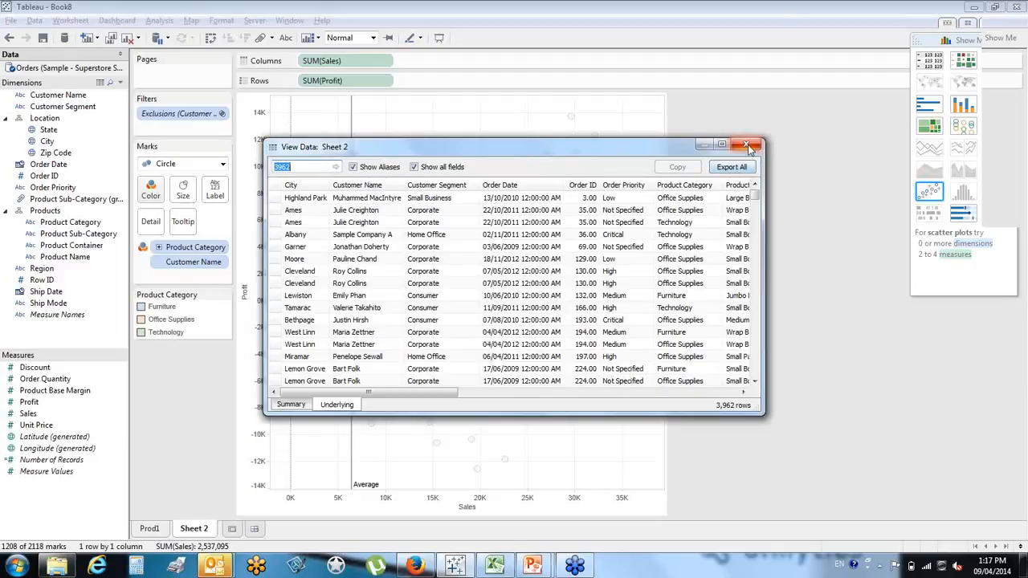
click(748, 145)
click(426, 402)
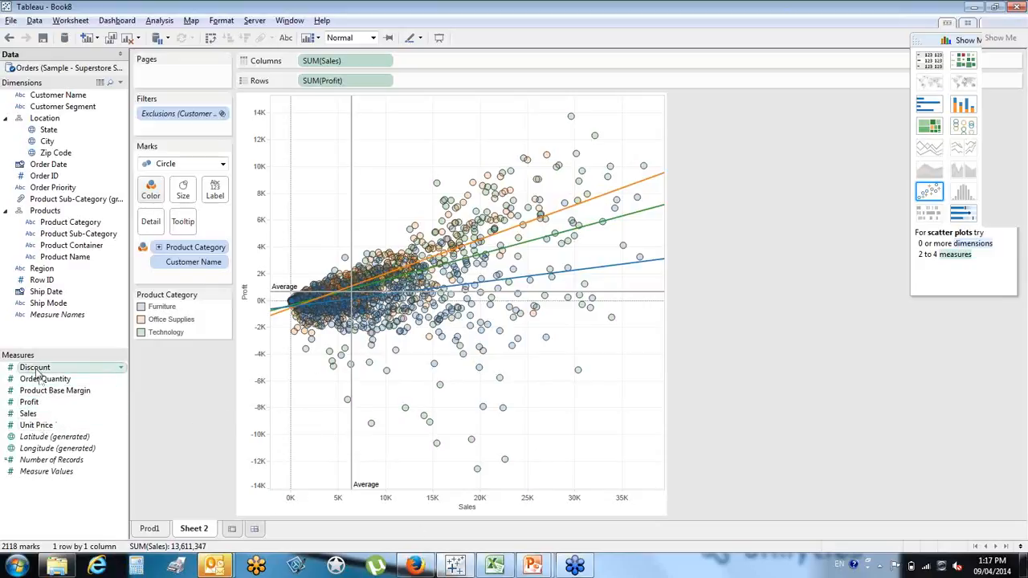
- Try sizing the scatter plot marks by Discount, undo it, and size them by Unit Price instead
drag(45, 369, 183, 197)
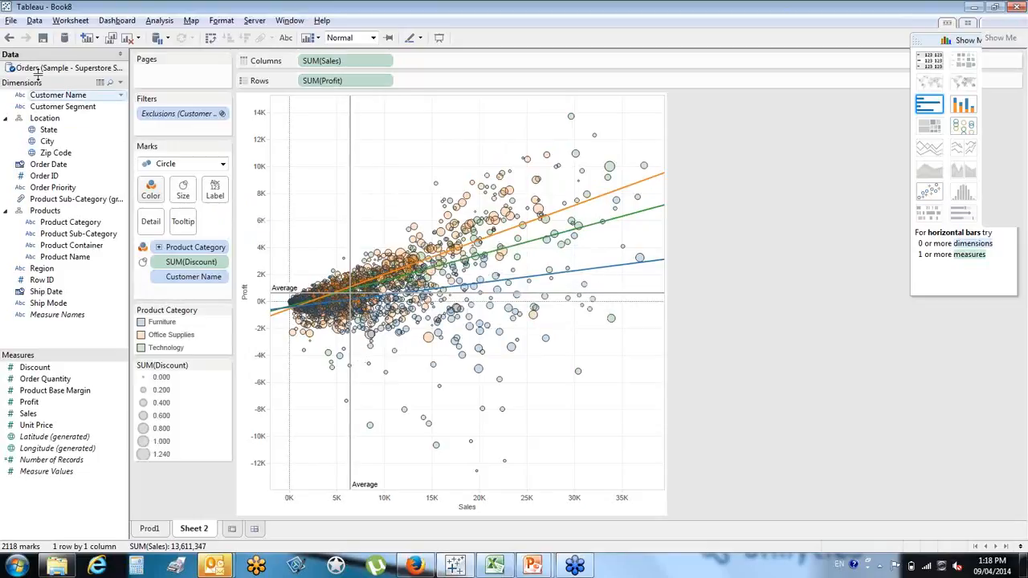
click(8, 37)
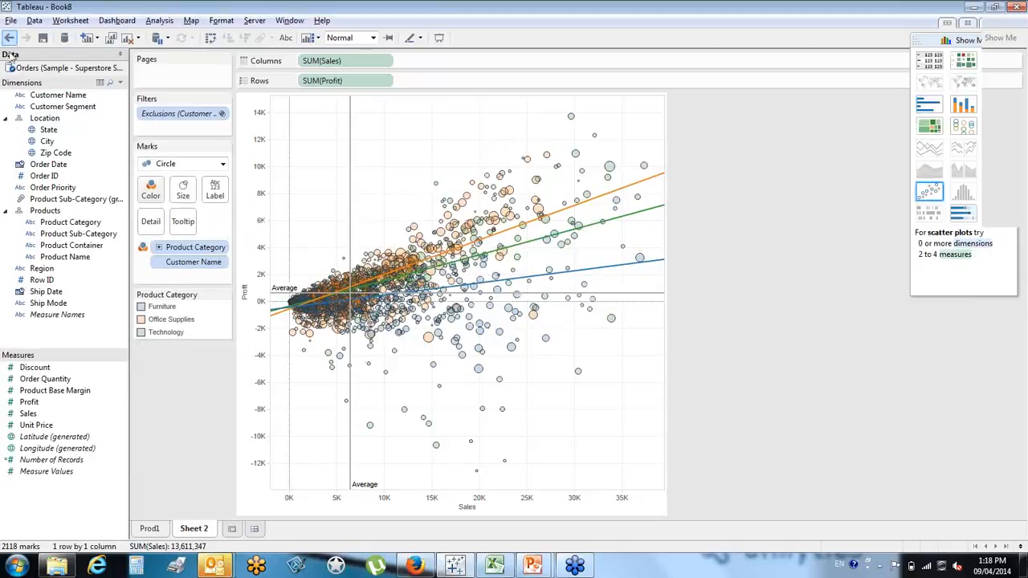
click(50, 427)
drag(50, 430, 194, 199)
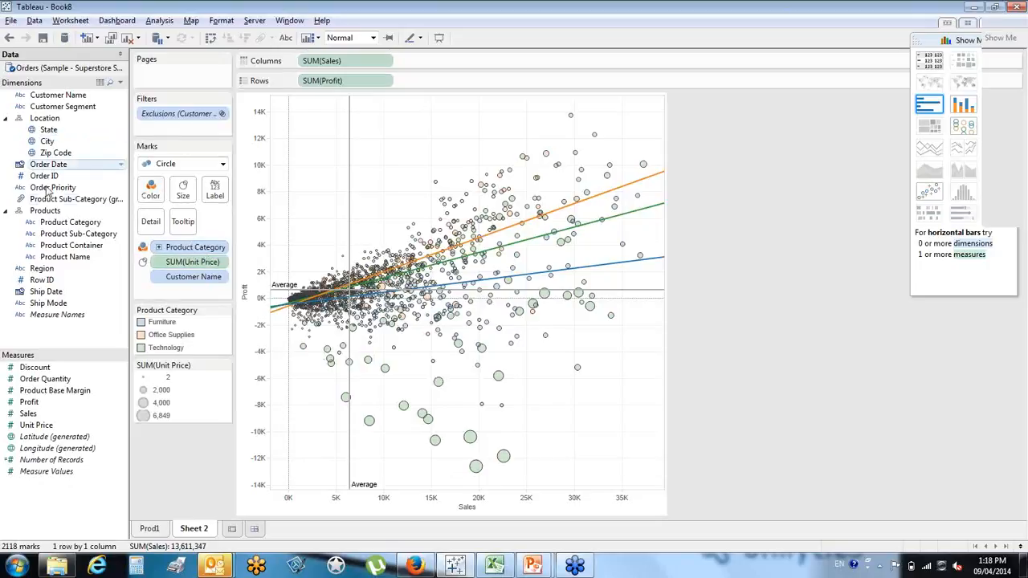
- Split the scatter plot into columns by Product Category to inspect the Technology marks, and undo the split
drag(65, 225, 448, 69)
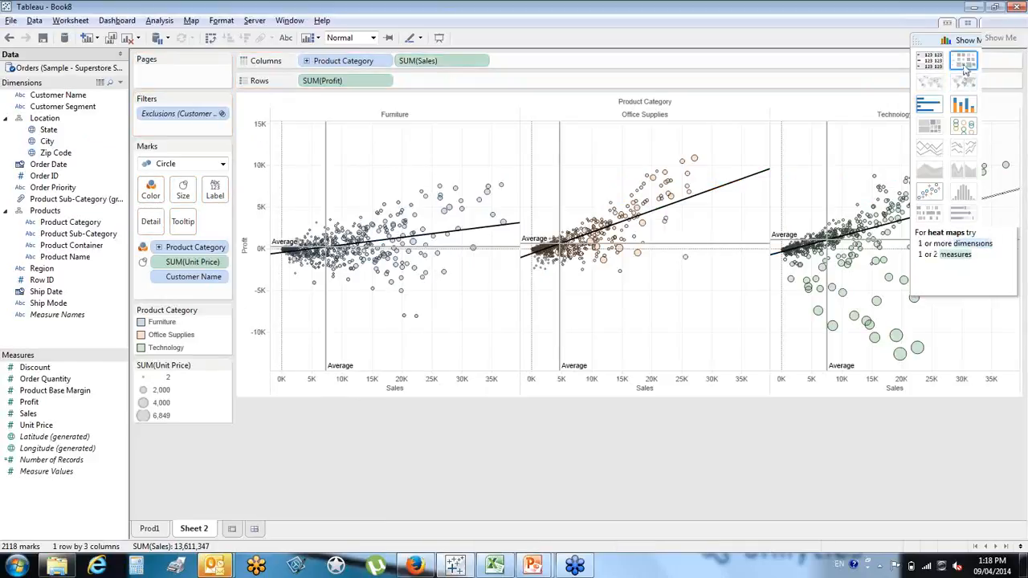
click(965, 39)
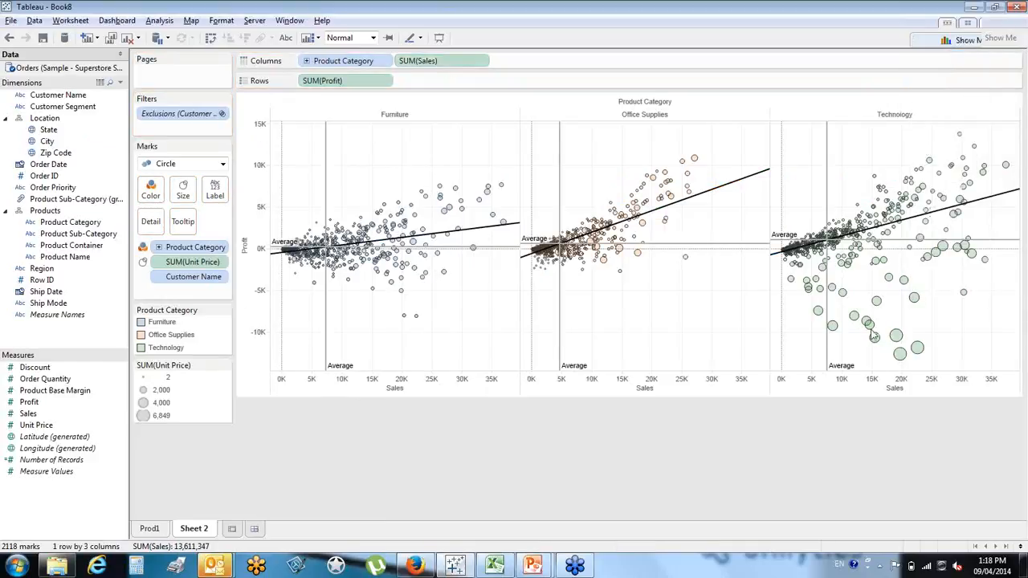
mouse_move(869, 325)
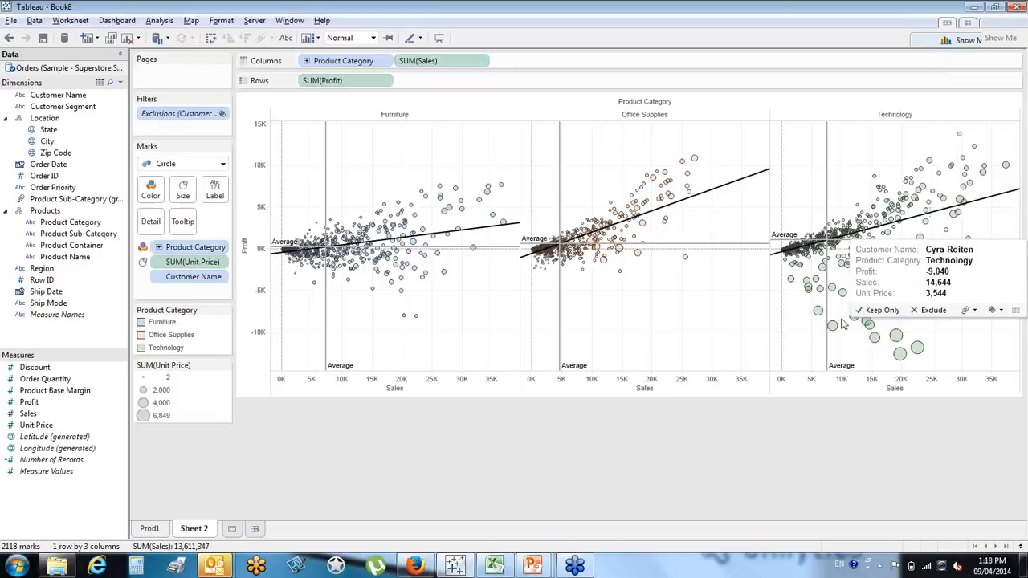
click(10, 38)
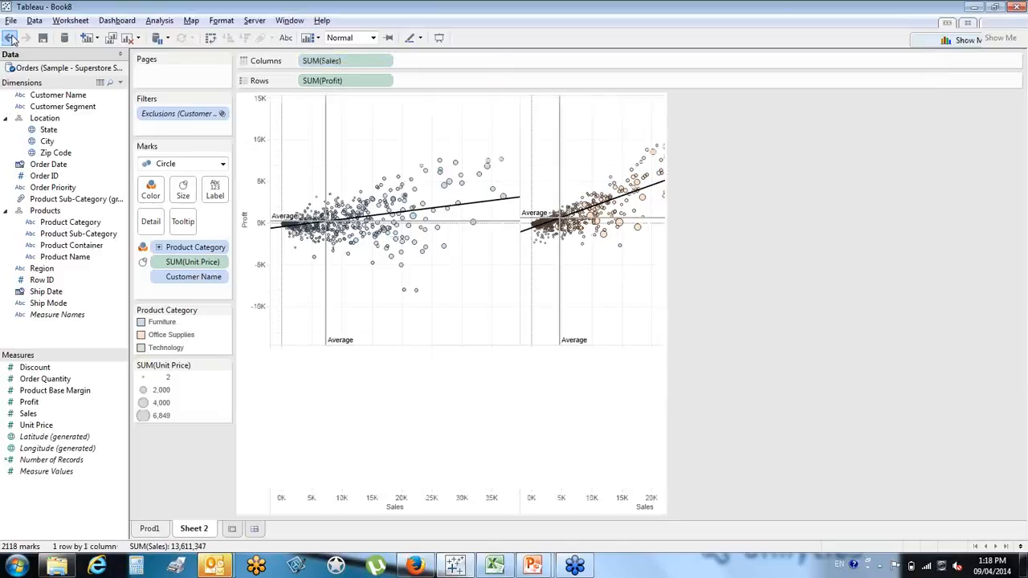
- Rename the scatter plot worksheet as Prod2
double_click(203, 528)
text(P)
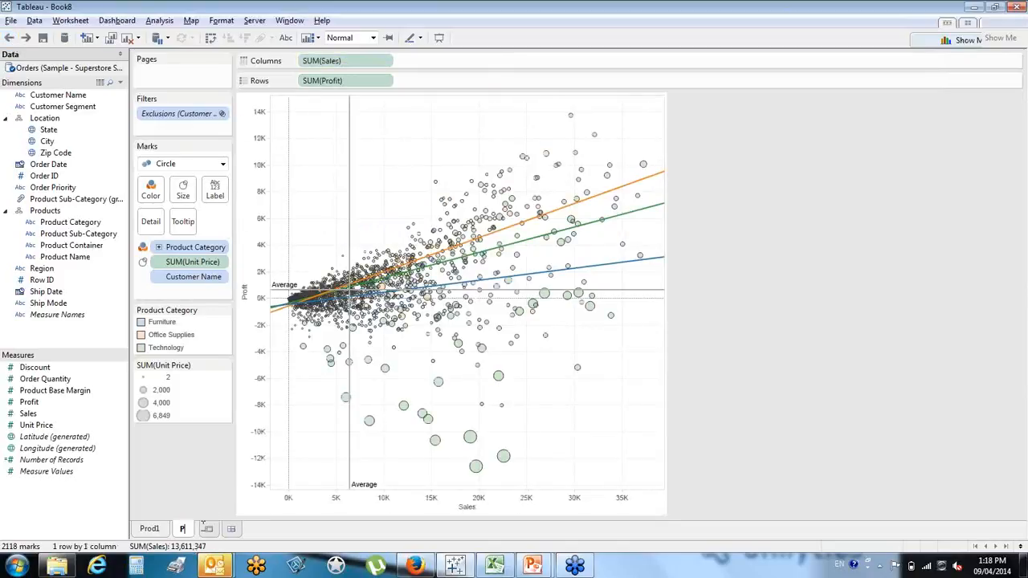
text(rod2)
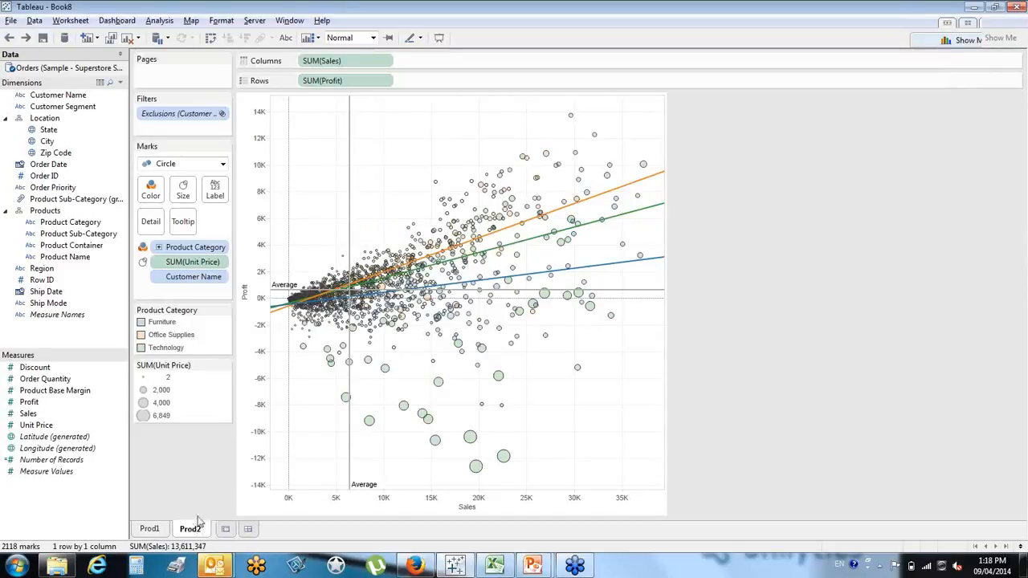
key(Return)
- Add a new worksheet and map the data by State with marks sized by Sales
click(226, 531)
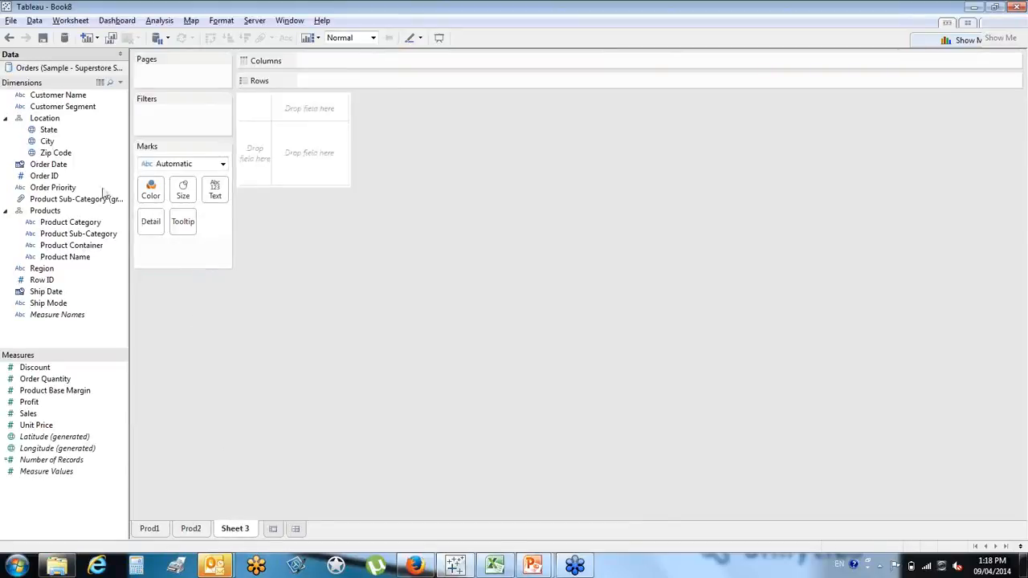
click(53, 134)
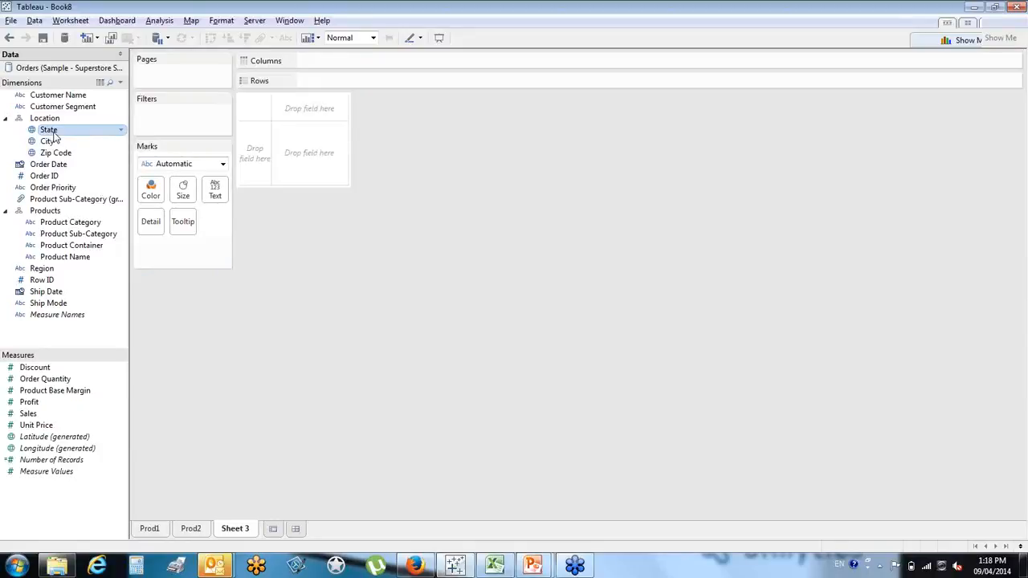
double_click(54, 136)
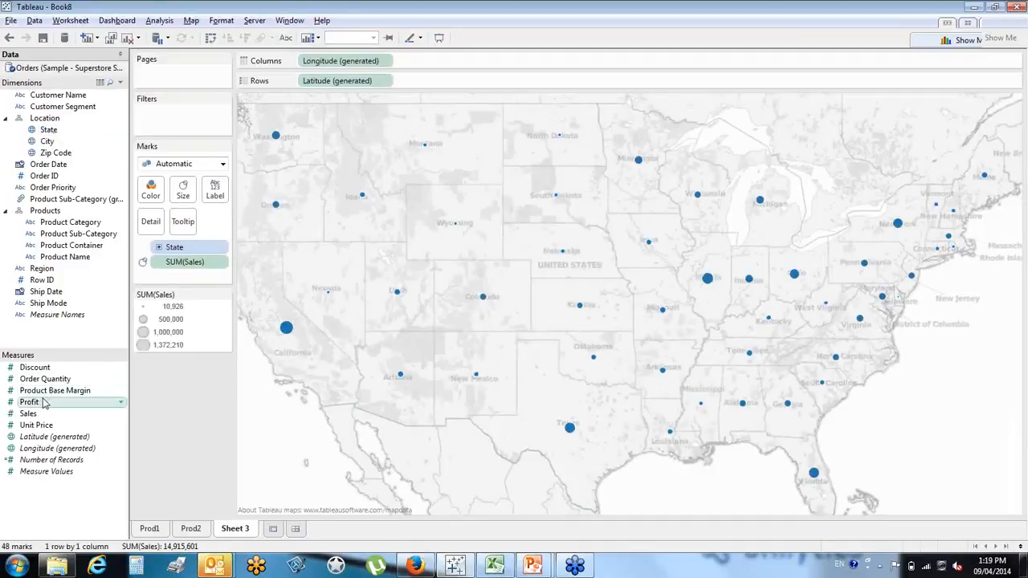
- Undo the misplaced drop of Profit on the map and color the state marks by Profit instead
drag(43, 404, 353, 297)
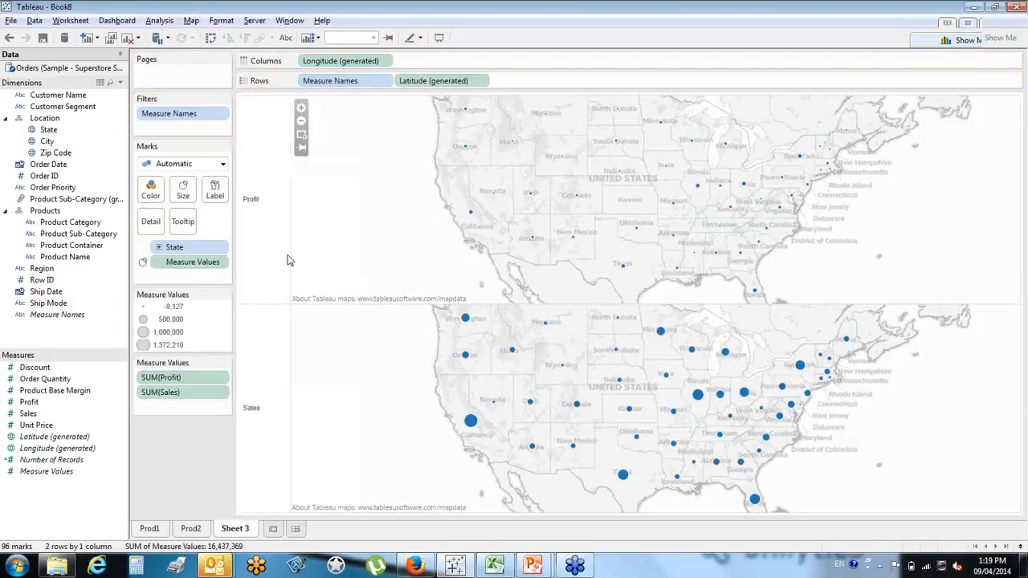
click(8, 39)
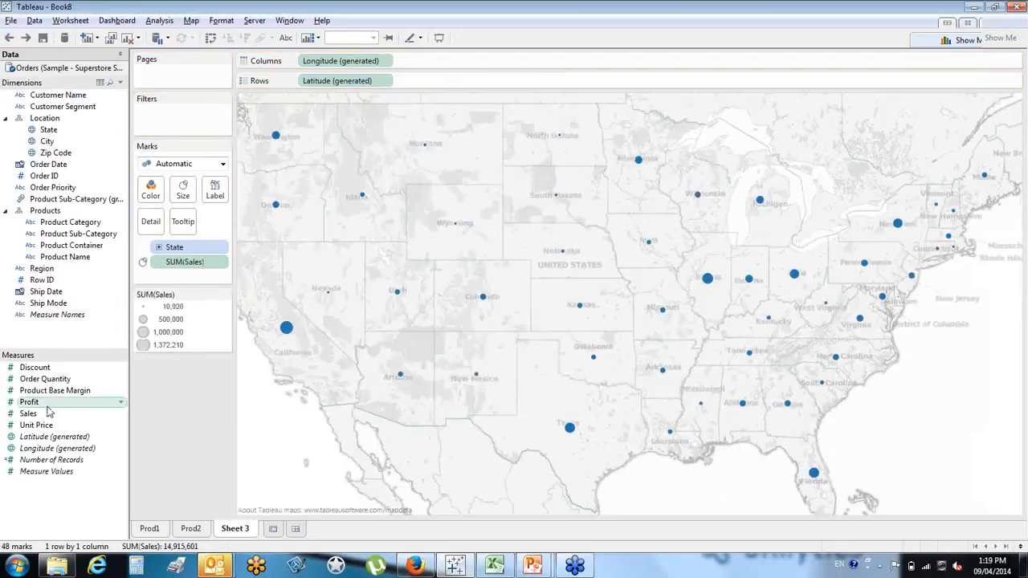
drag(49, 408, 150, 191)
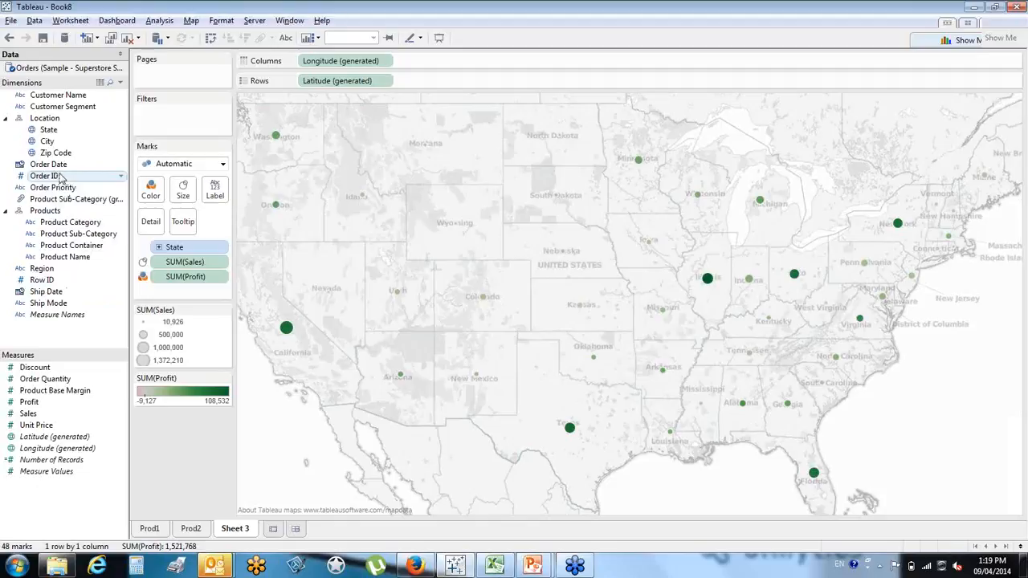
- Split the map into columns by year of Order Date and show a quick filter for that year
drag(63, 165, 451, 64)
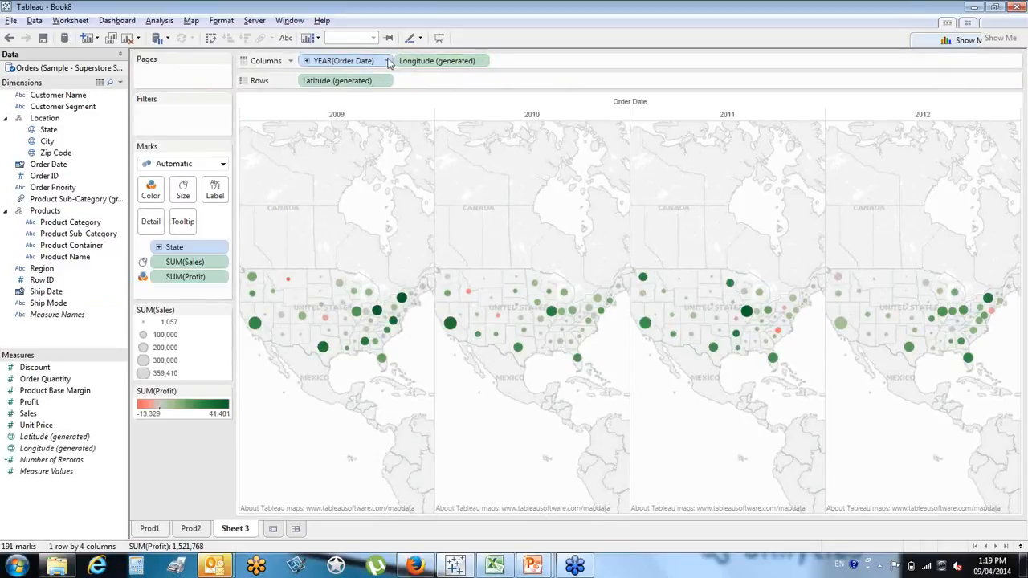
click(387, 64)
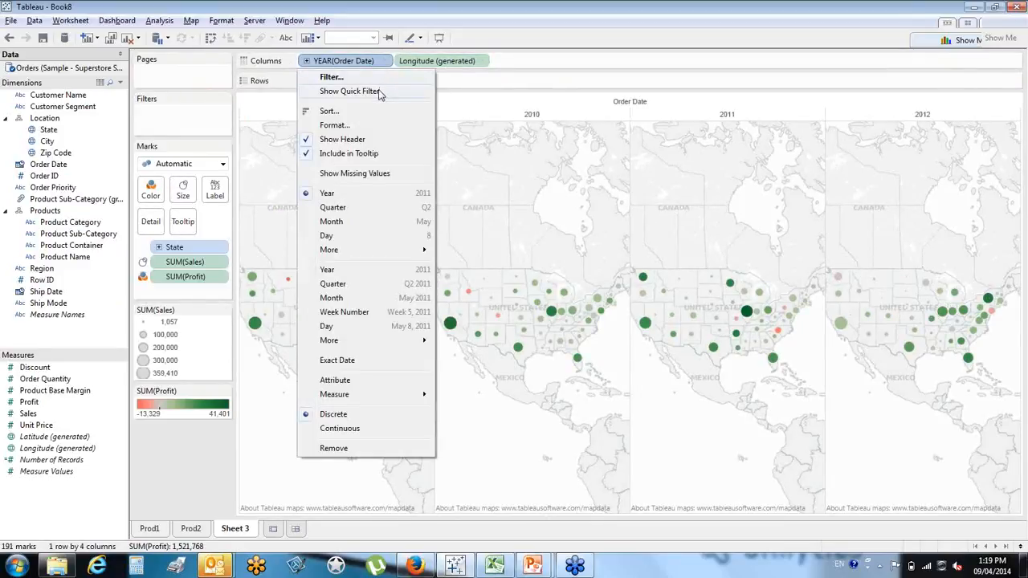
click(351, 90)
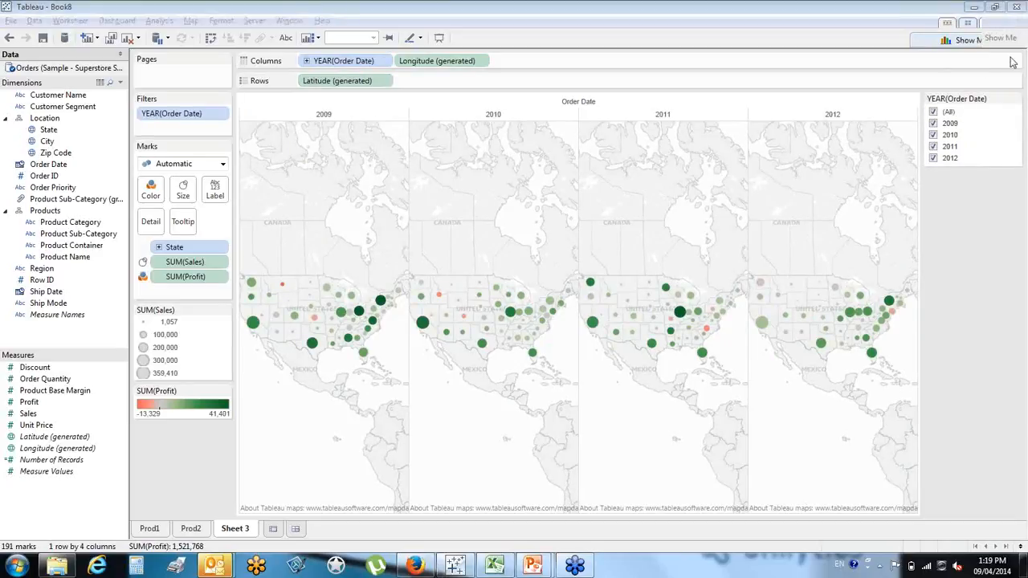
- Change the Order Date year filter to Single Value (Dropdown) and look through its list of years
click(1015, 98)
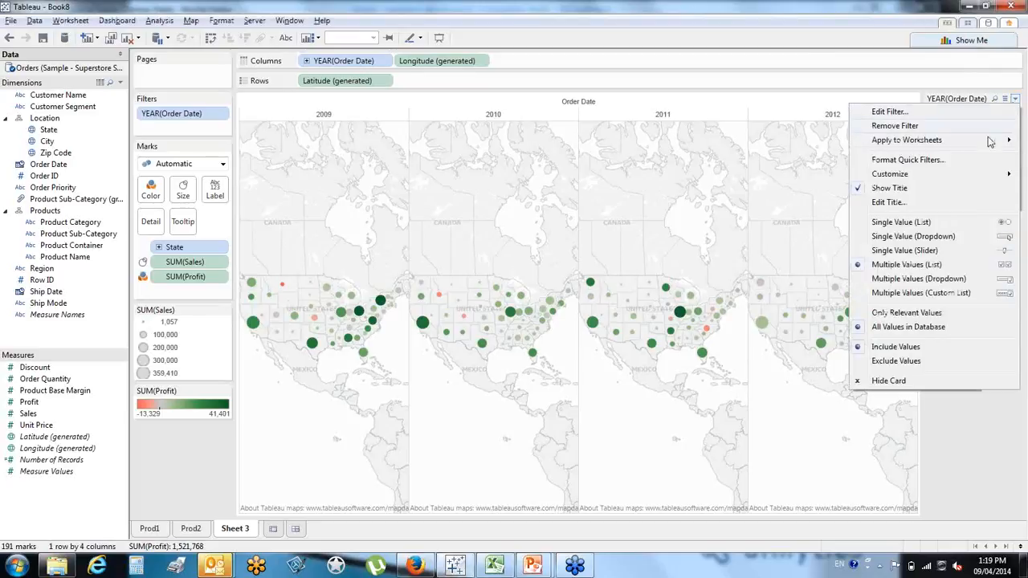
click(949, 238)
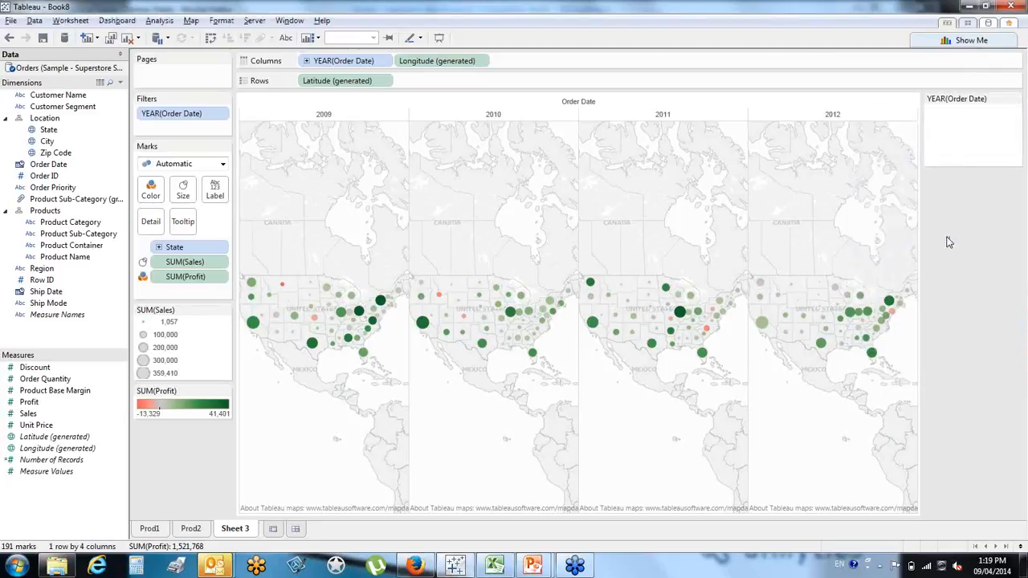
click(1013, 112)
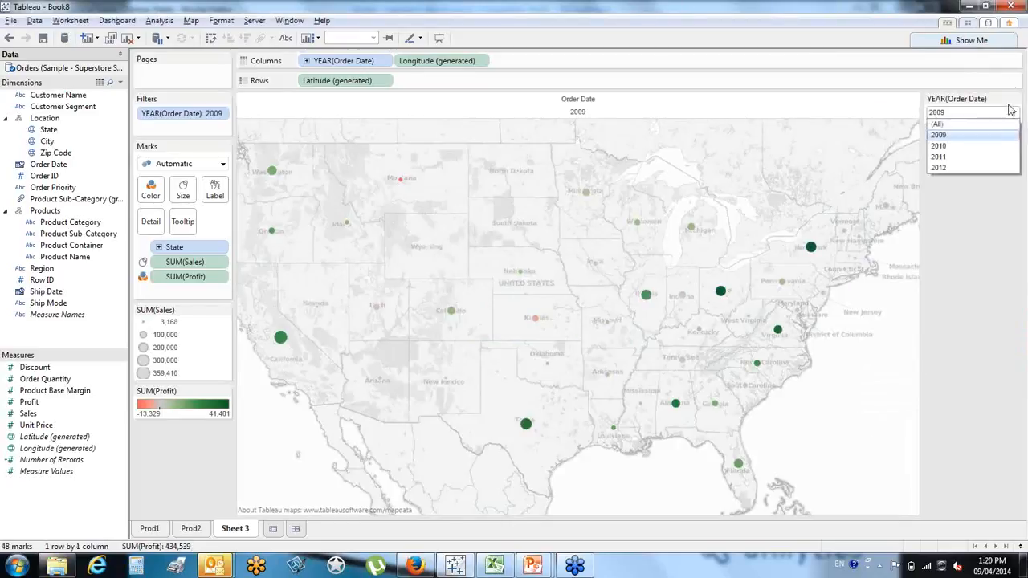
click(1014, 114)
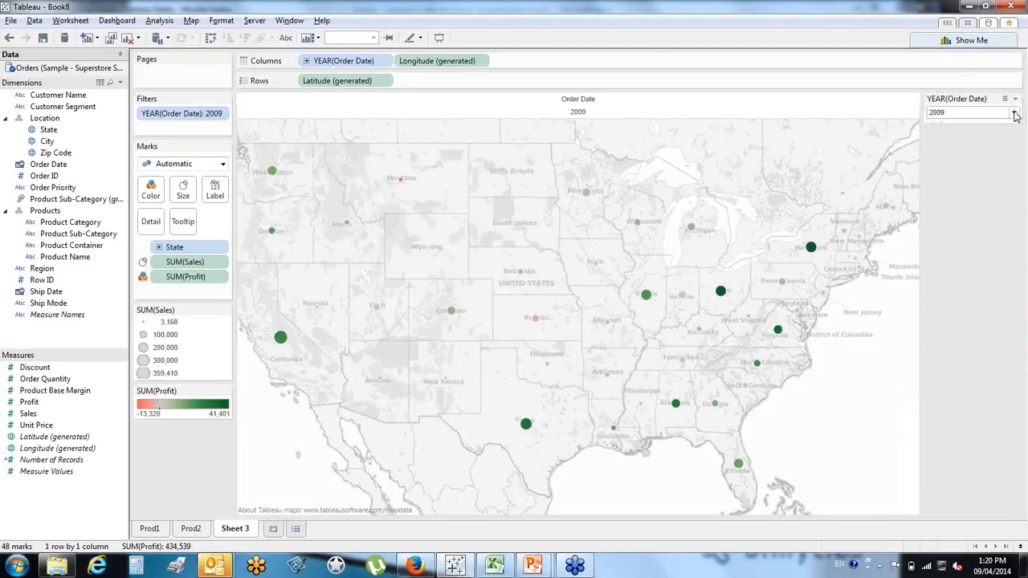
click(1014, 113)
click(1013, 113)
- Switch the Order Date year filter to Single Value (Slider) and advance it to 2010
click(1015, 100)
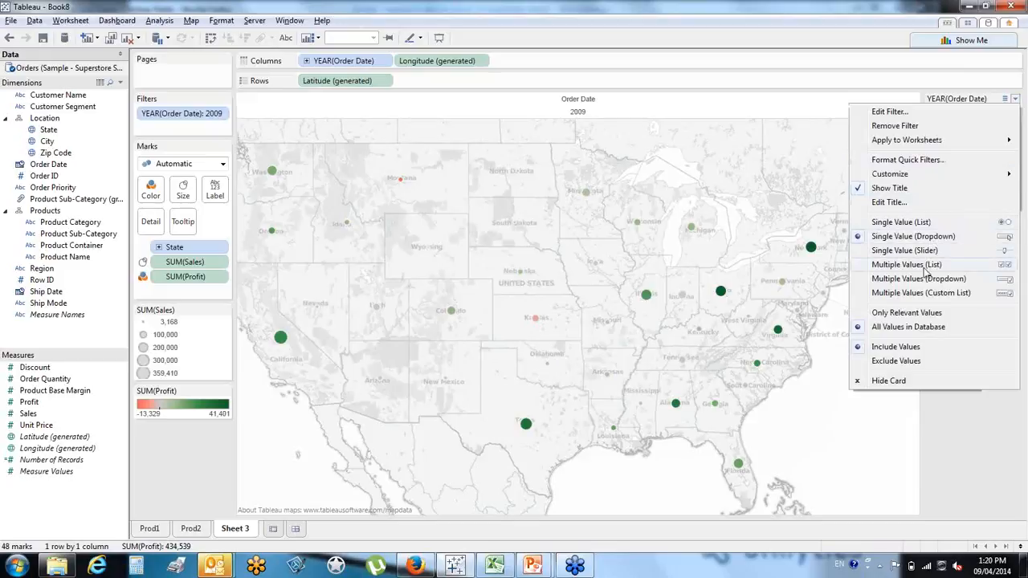
click(931, 252)
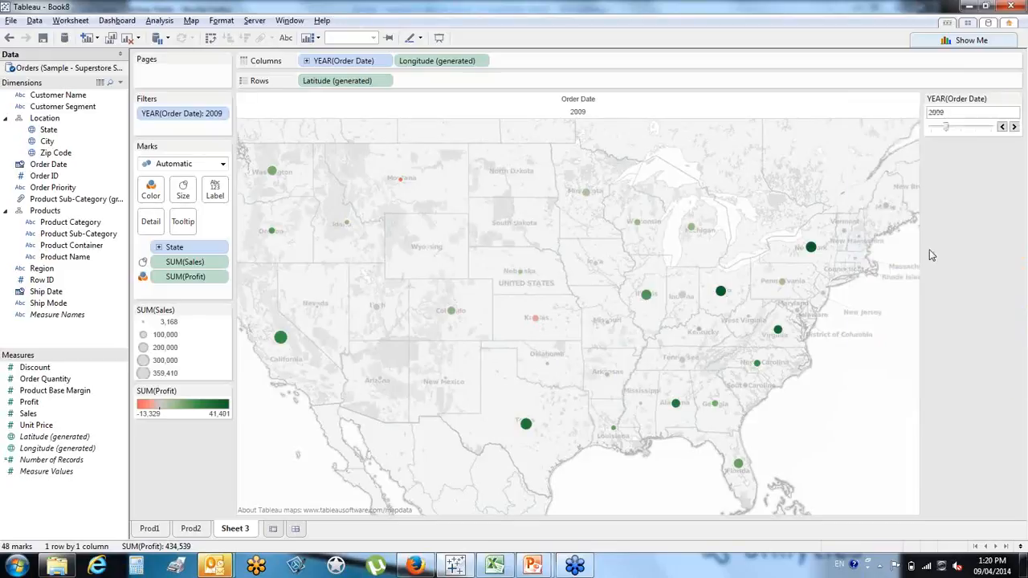
click(1015, 127)
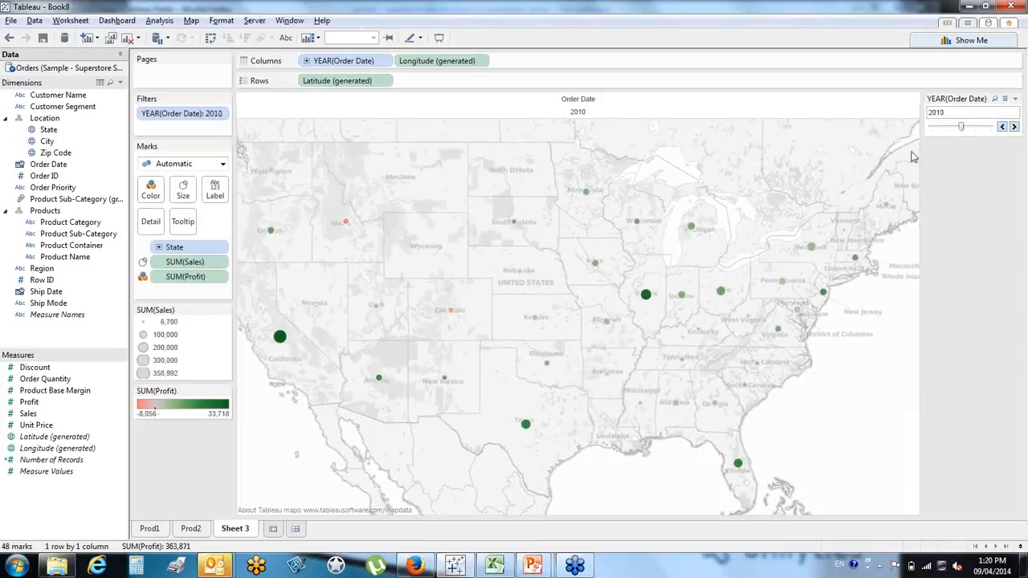
- Rename the map worksheet as Maps
double_click(244, 527)
text(Maps)
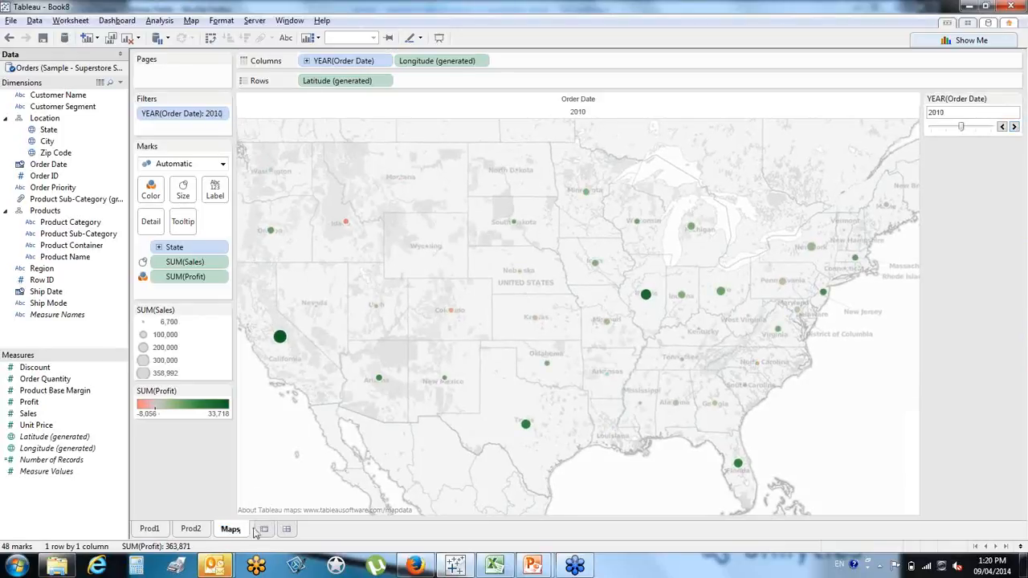
key(Return)
- On a new worksheet, build a bar chart of Sales by Customer Name, sorted descending by Sales and colored by Profit
click(265, 530)
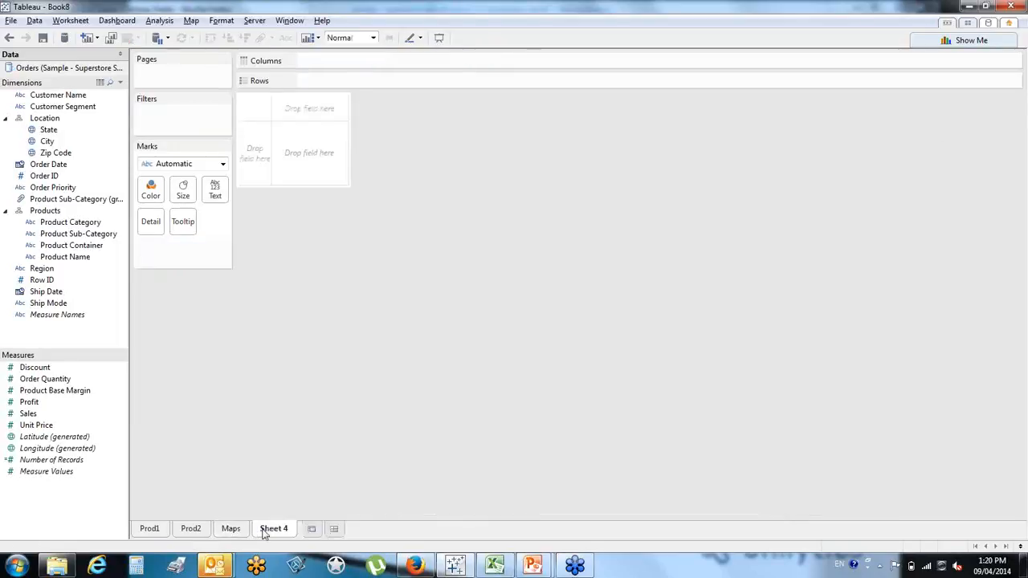
double_click(38, 417)
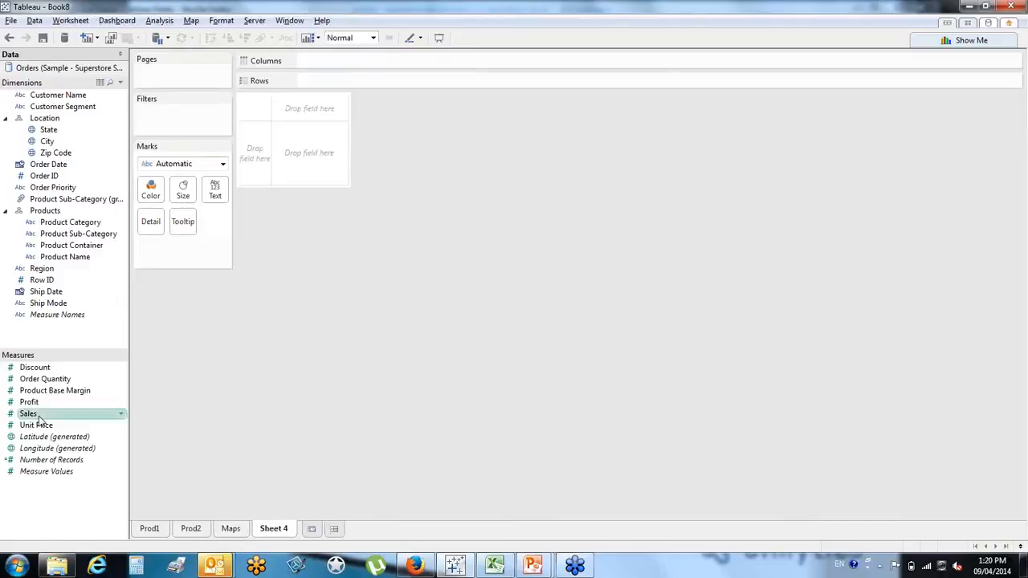
click(54, 96)
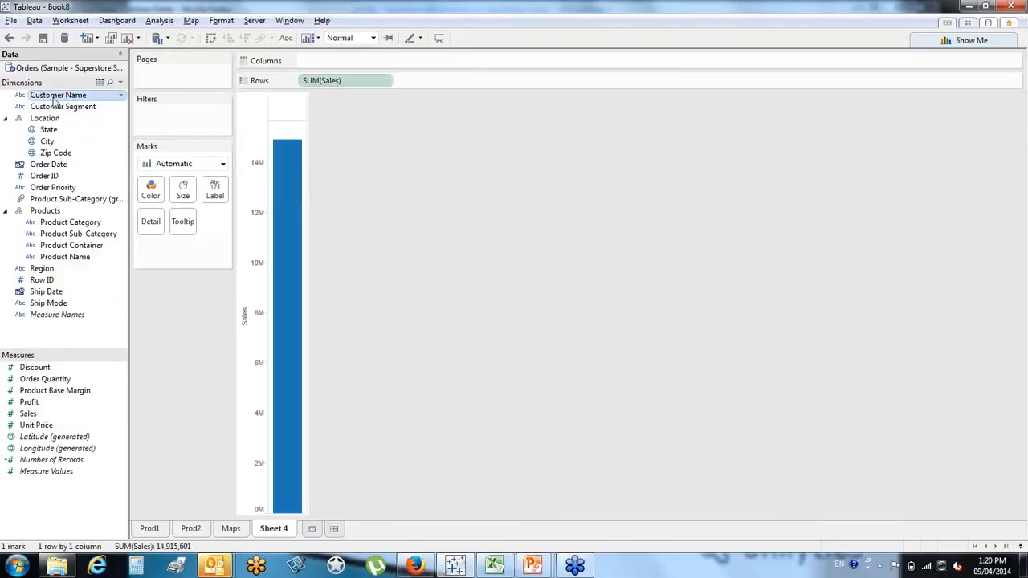
double_click(55, 97)
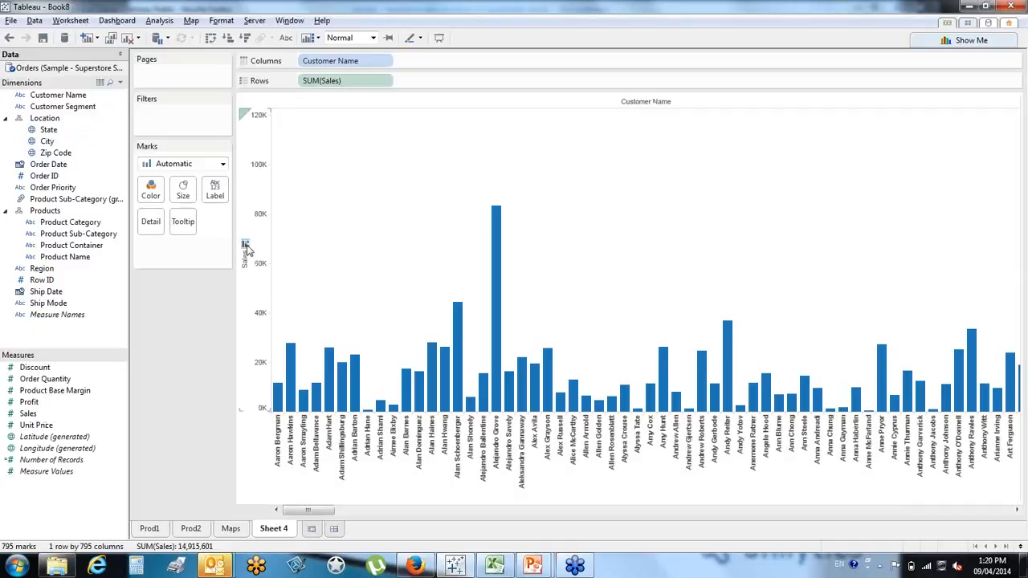
click(246, 246)
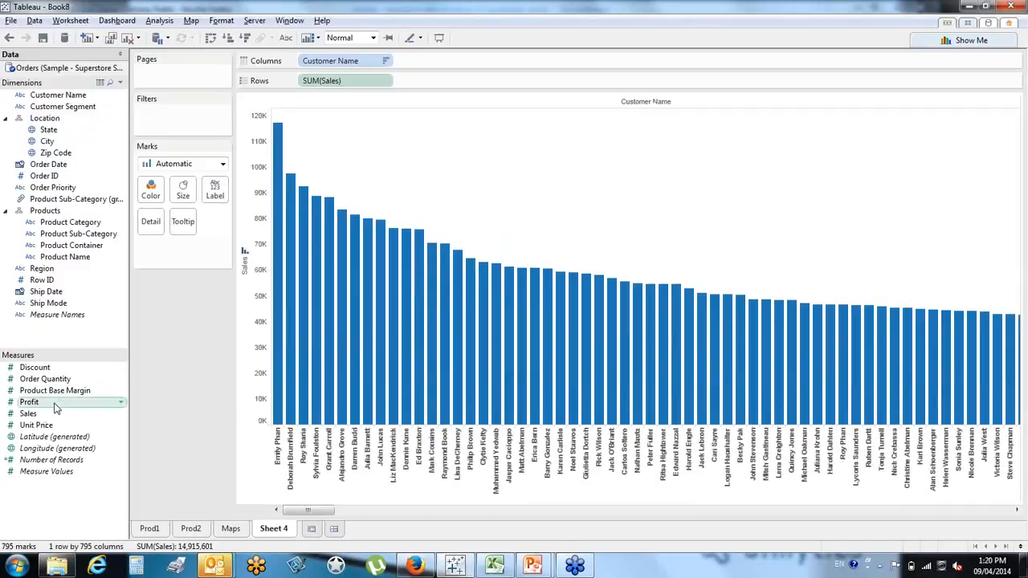
drag(93, 406, 414, 325)
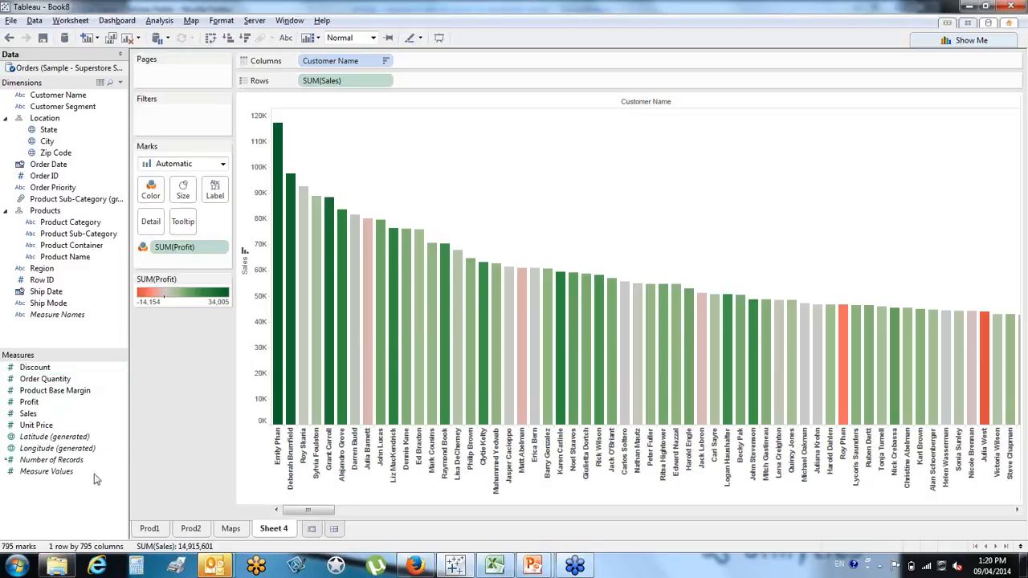
- Start a calculated field from Profit, name it Gross Margin and clear its prefilled formula
right_click(113, 401)
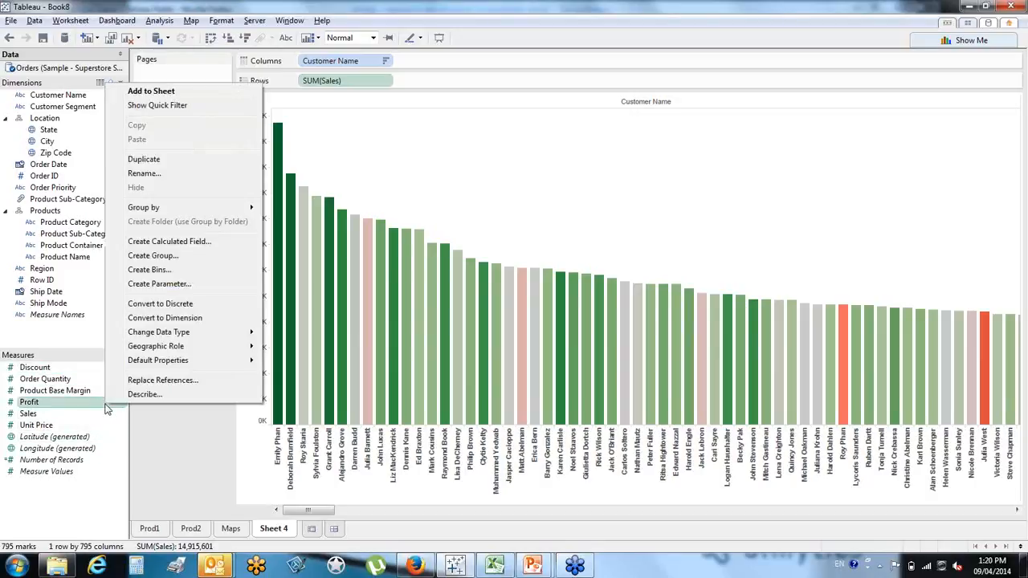
click(148, 243)
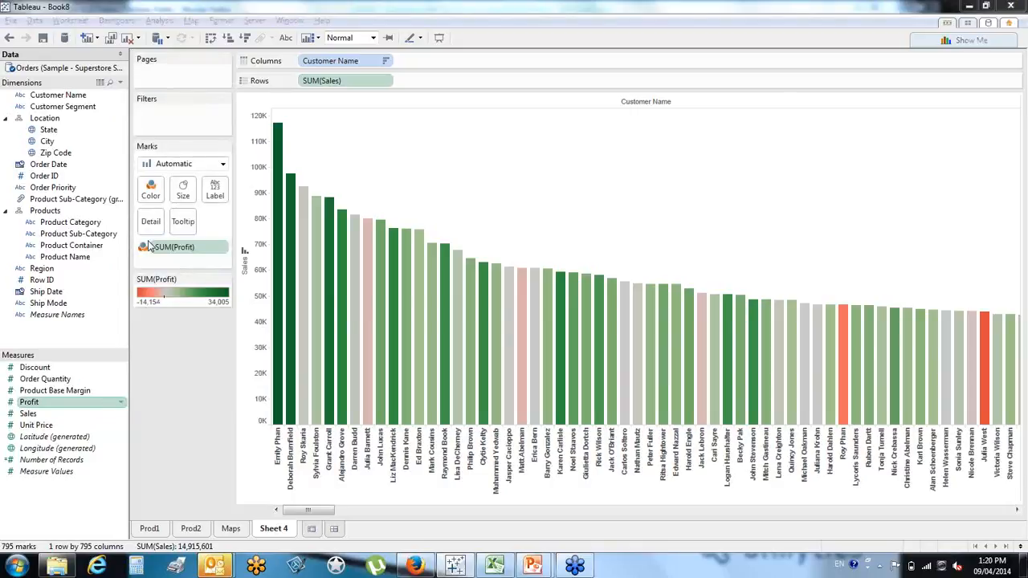
text(Gros)
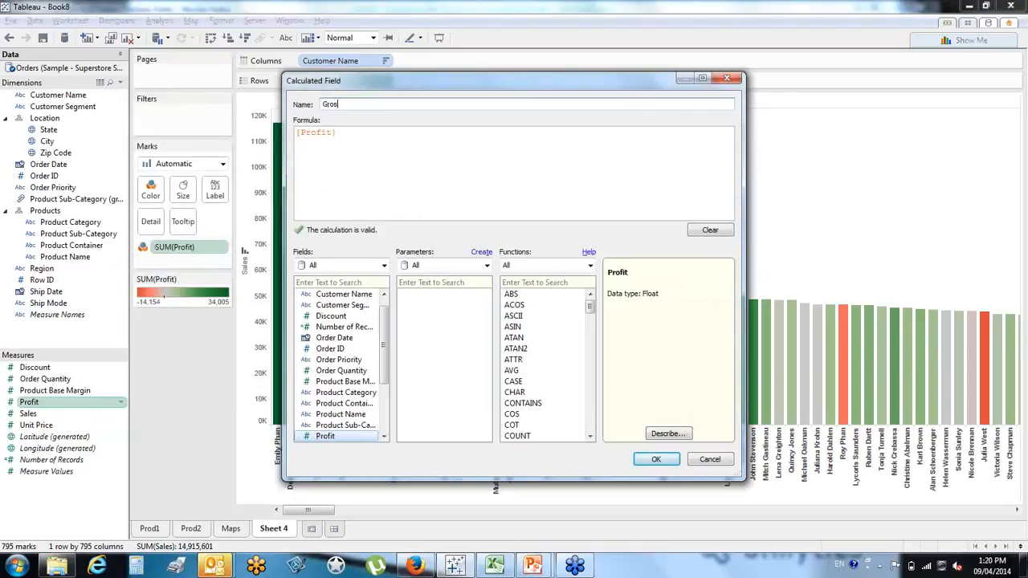
text(s Margin)
drag(350, 131, 265, 132)
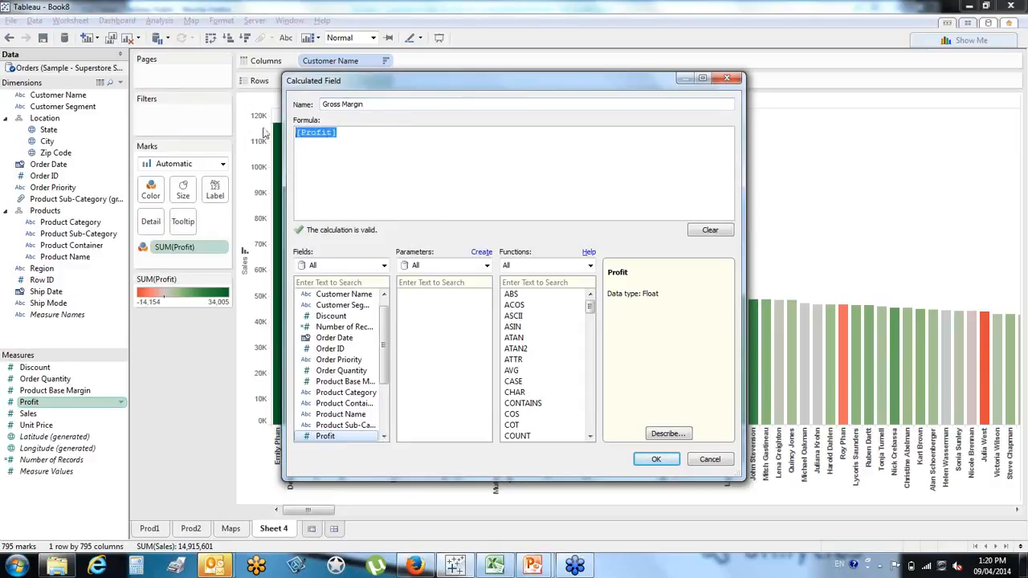
key(BackSpace)
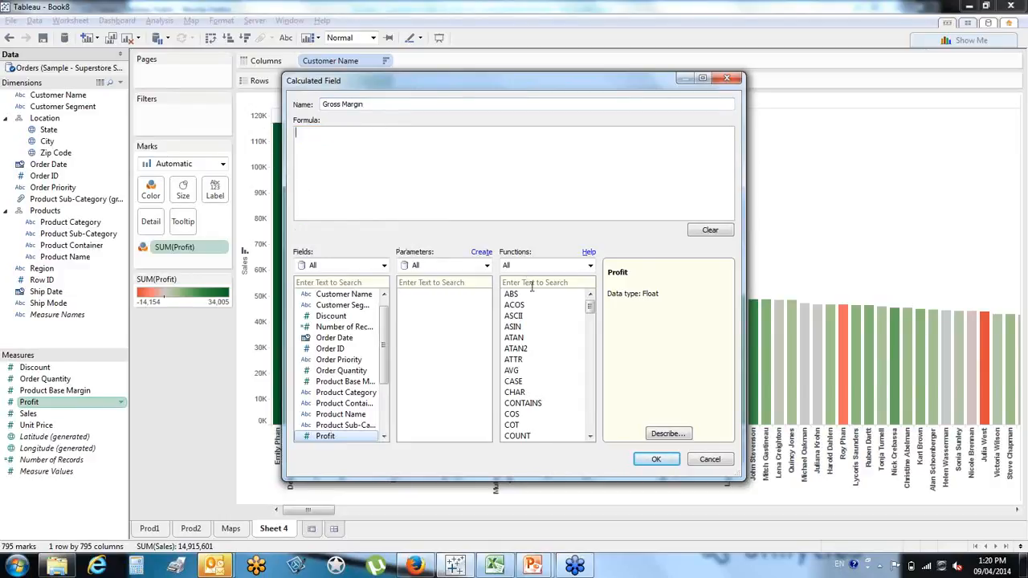
- Build the Gross Margin formula as SUM([Profit])/SUM([Sales]) and save the calculated field
drag(590, 312, 596, 408)
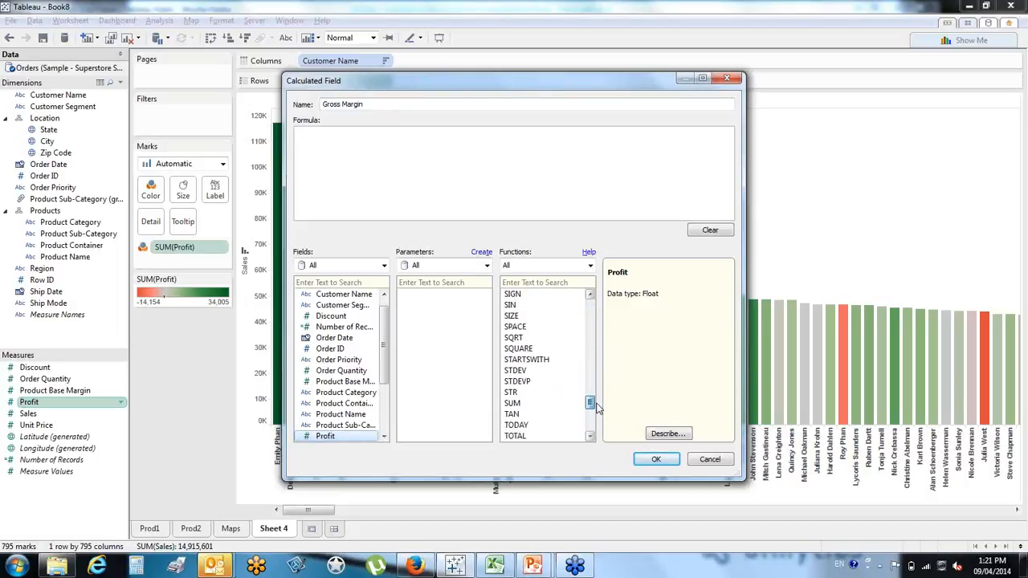
double_click(529, 403)
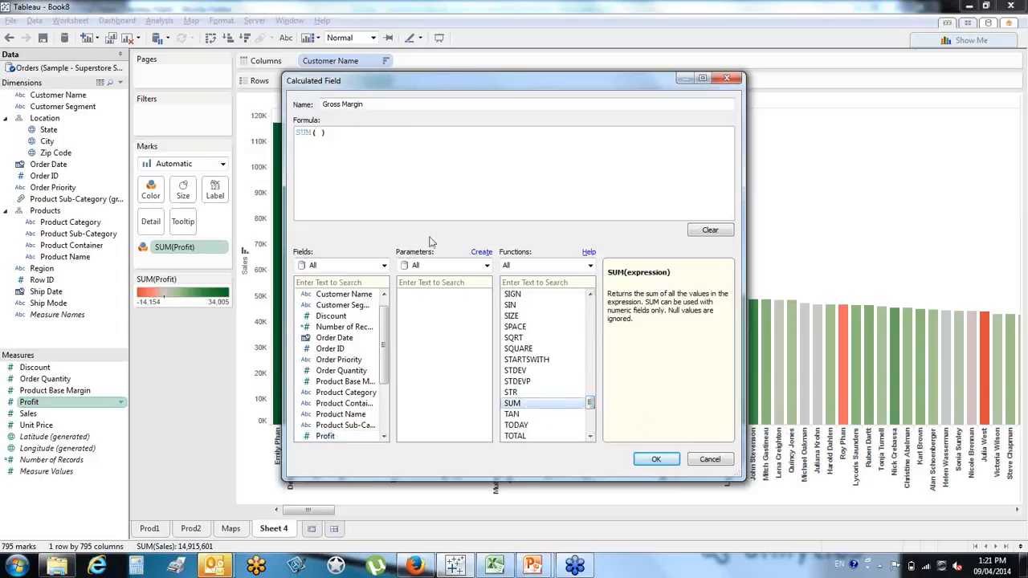
scroll(362, 395, down, 3)
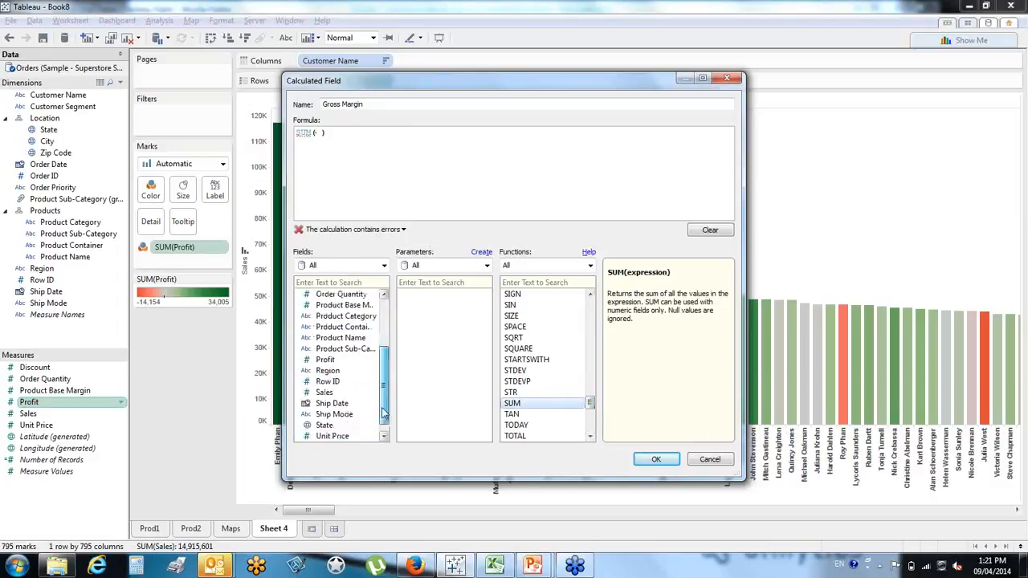
double_click(328, 348)
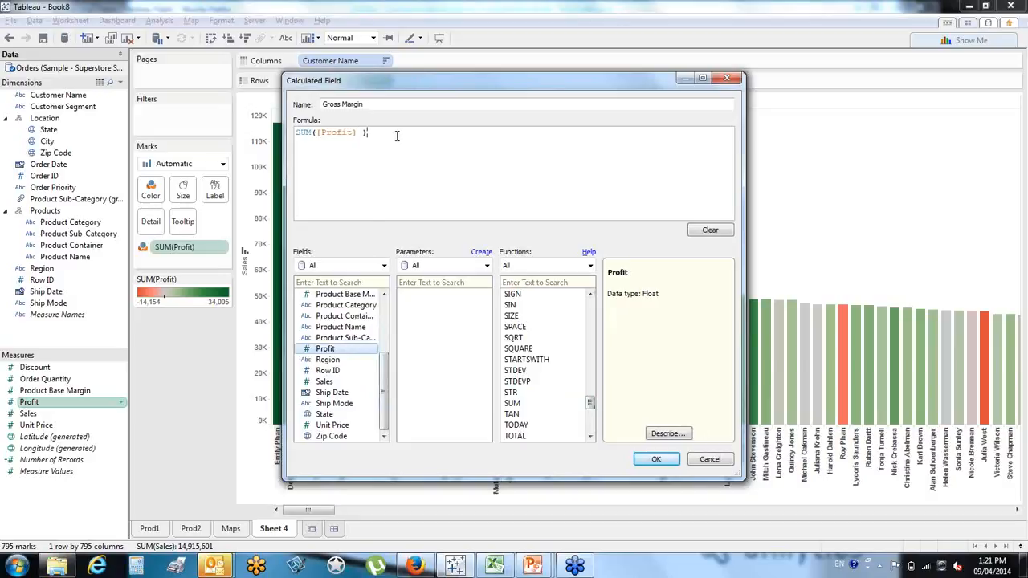
text(/)
double_click(513, 403)
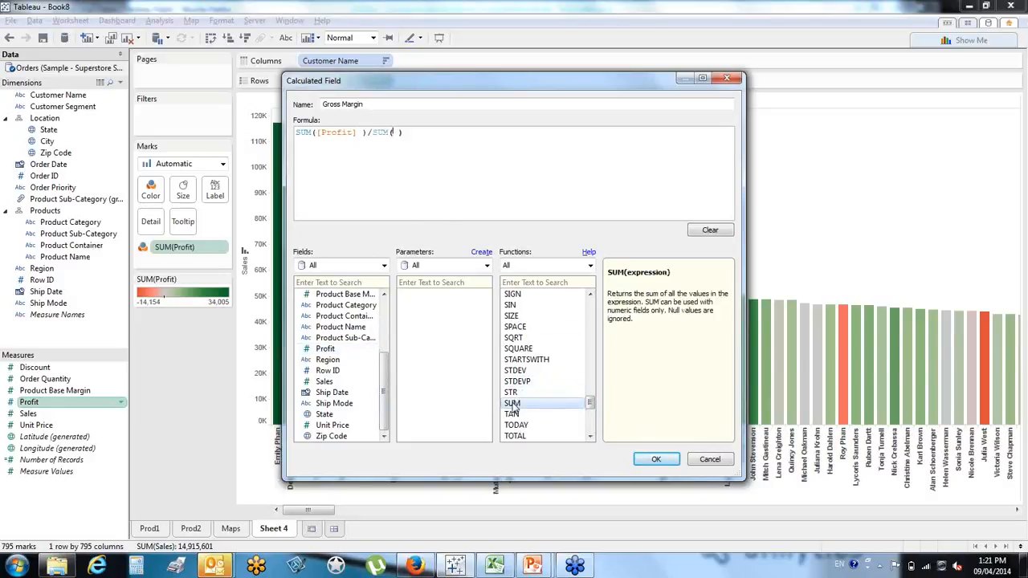
double_click(336, 381)
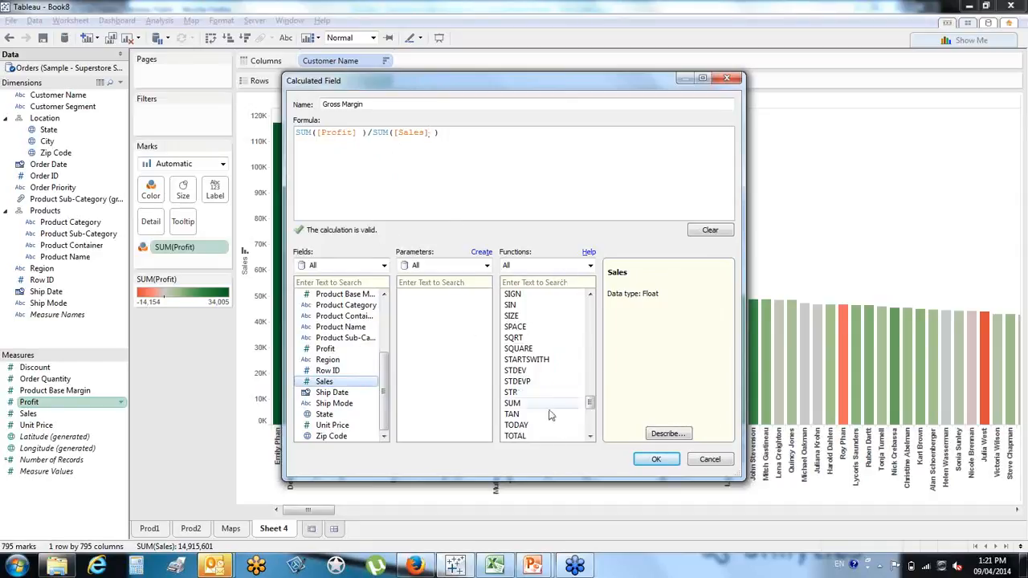
click(651, 461)
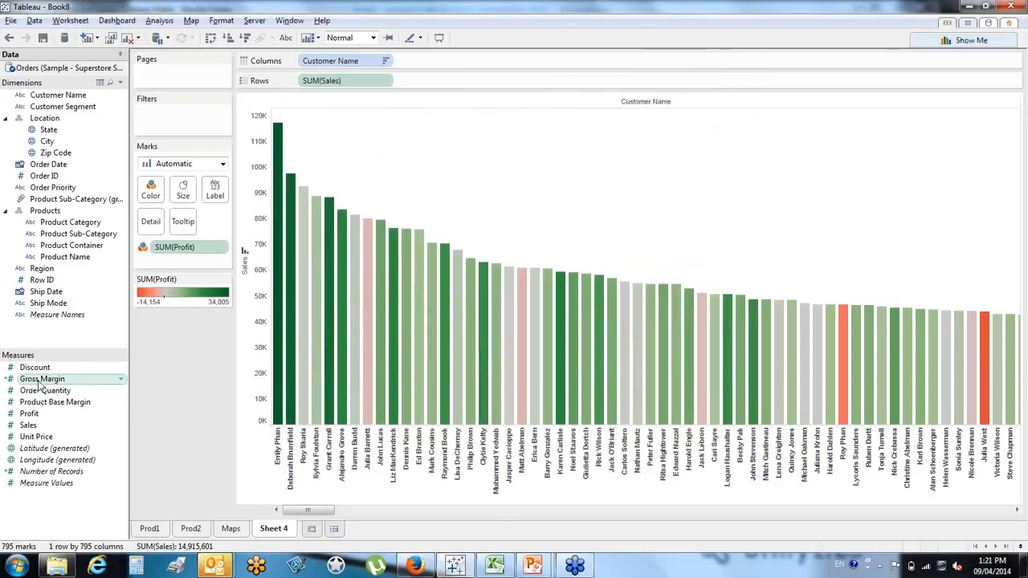
- Add Gross Margin to the rows beneath Sales and sort the customers by Gross Margin in descending order
drag(40, 385, 428, 80)
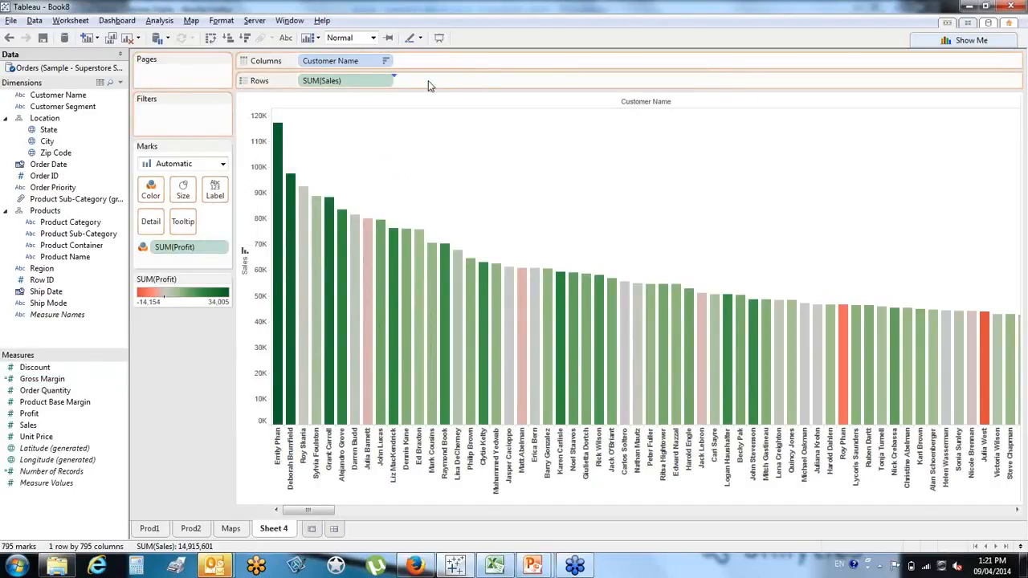
click(246, 319)
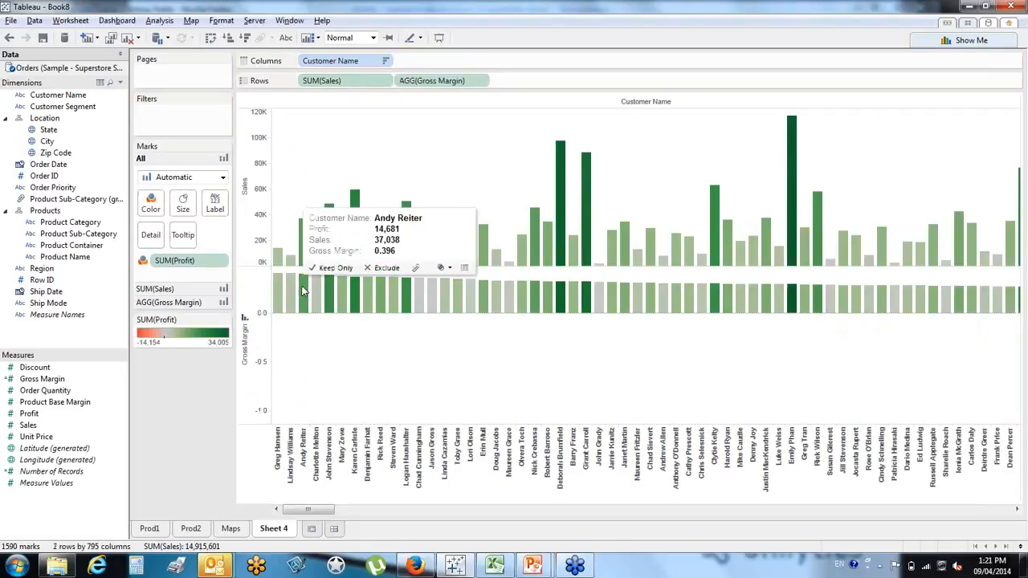
- Set the default number format of Gross Margin to Percentage with zero decimal places
click(73, 384)
right_click(73, 384)
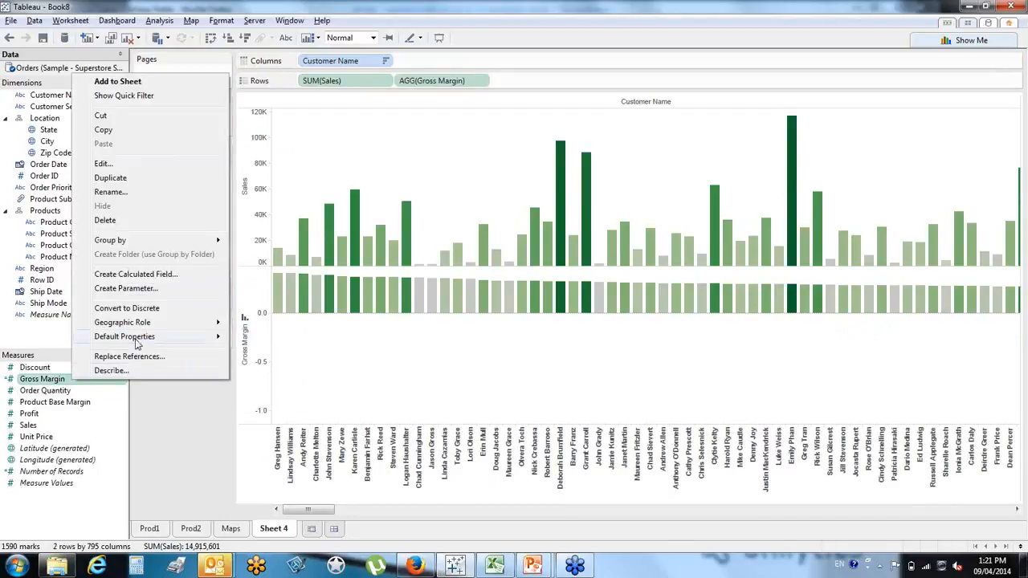
mouse_move(217, 344)
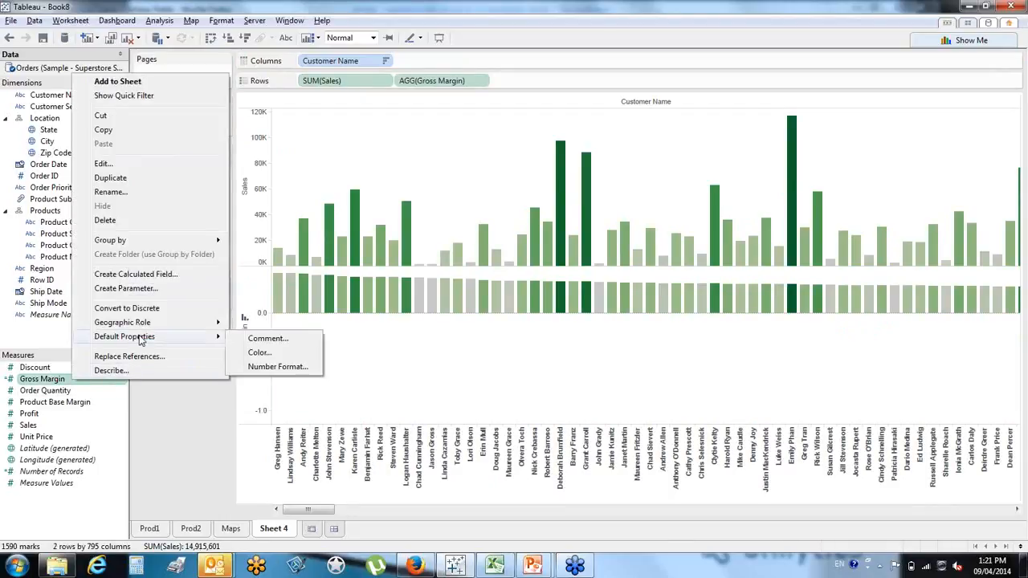
click(274, 368)
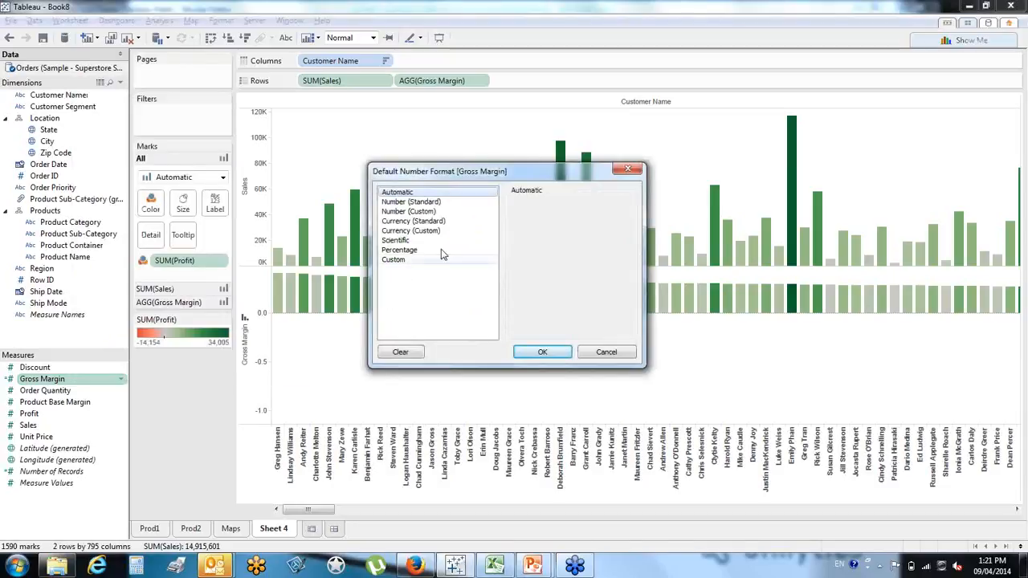
click(432, 251)
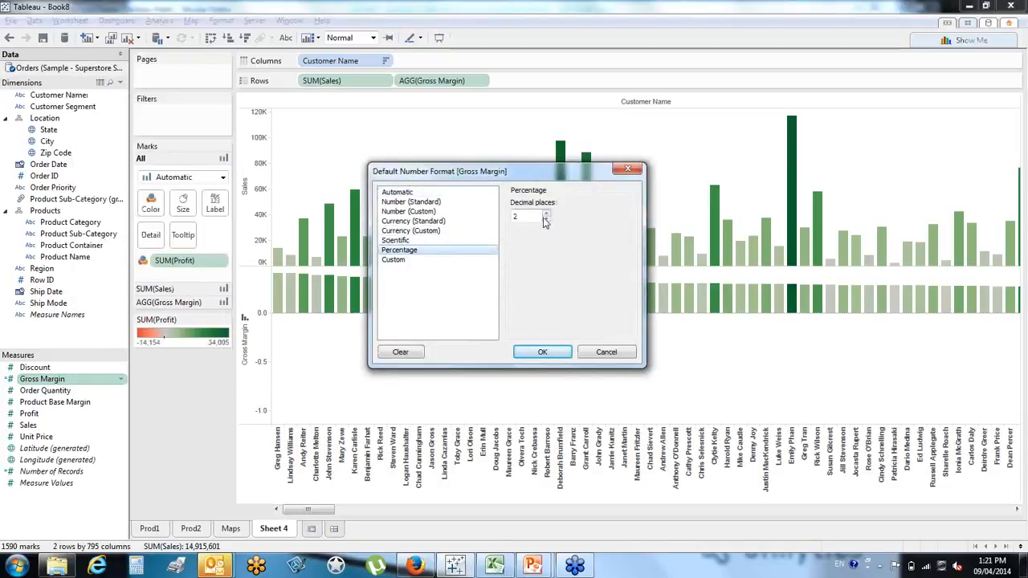
click(530, 351)
mouse_move(318, 285)
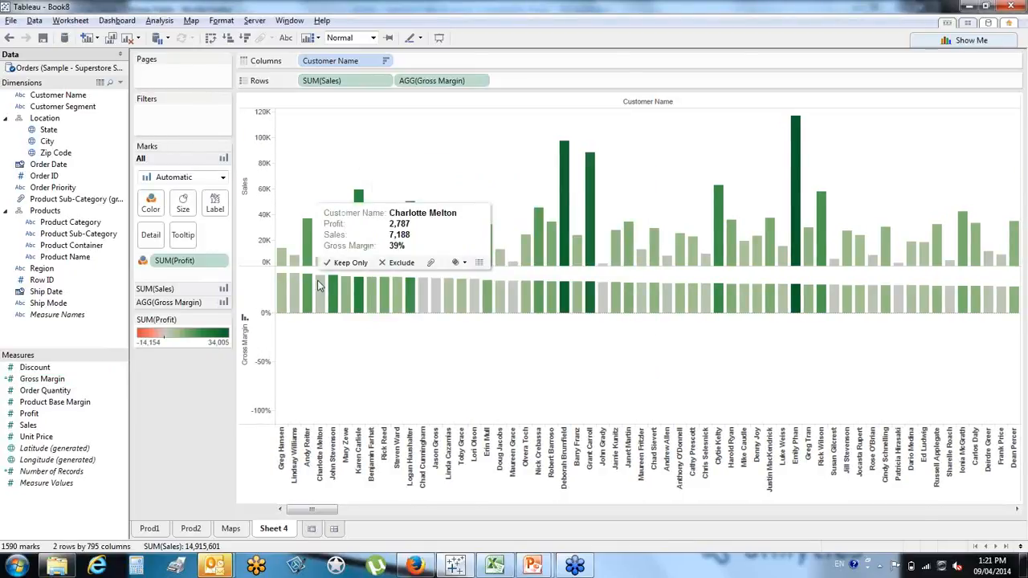
- Rename the worksheet Sheet 4 as Customer
double_click(269, 530)
text(Cust)
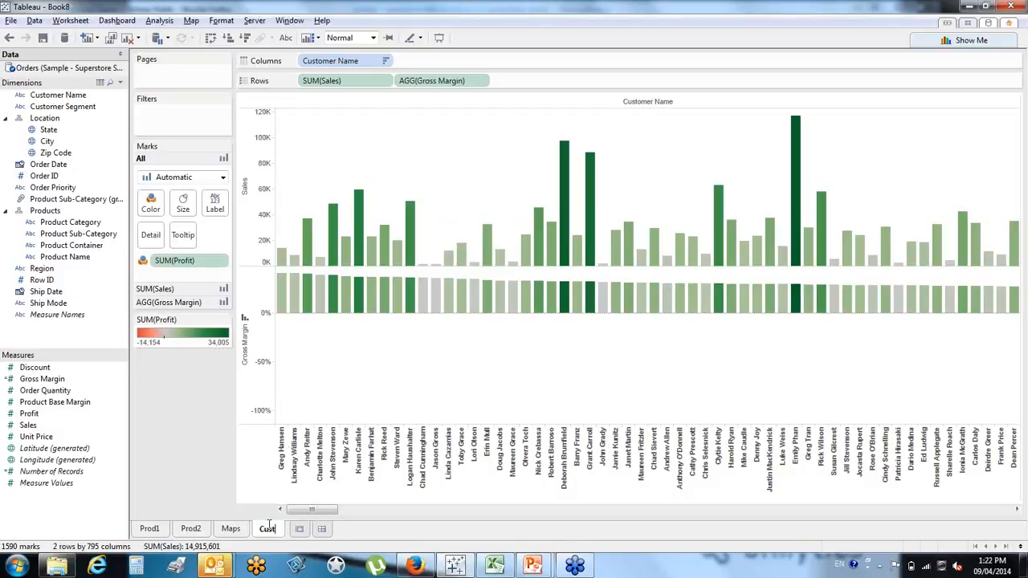
text(omer)
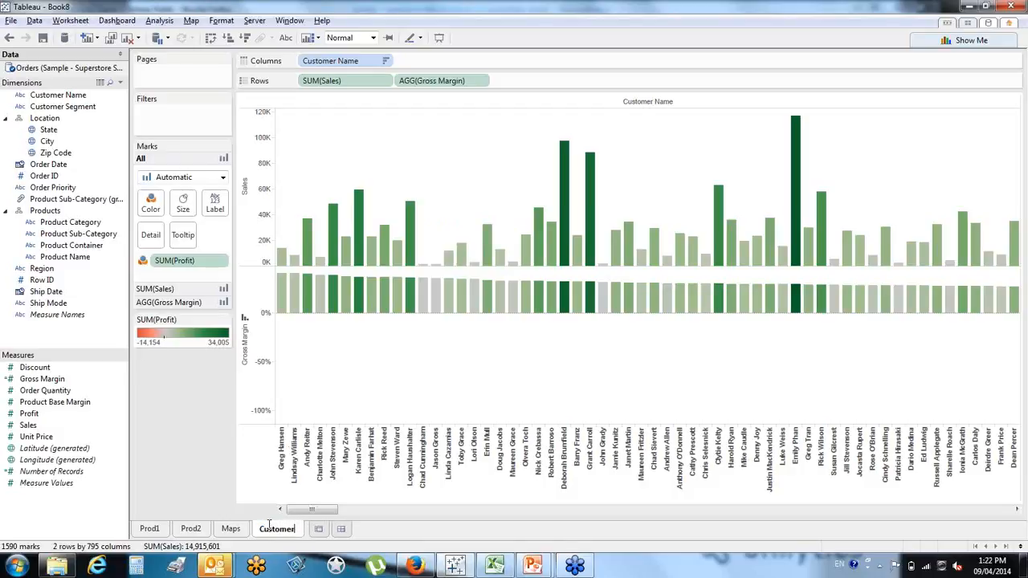
- Create a new dashboard with Prod1 and Customer side by side above Prod2 and Maps
click(341, 530)
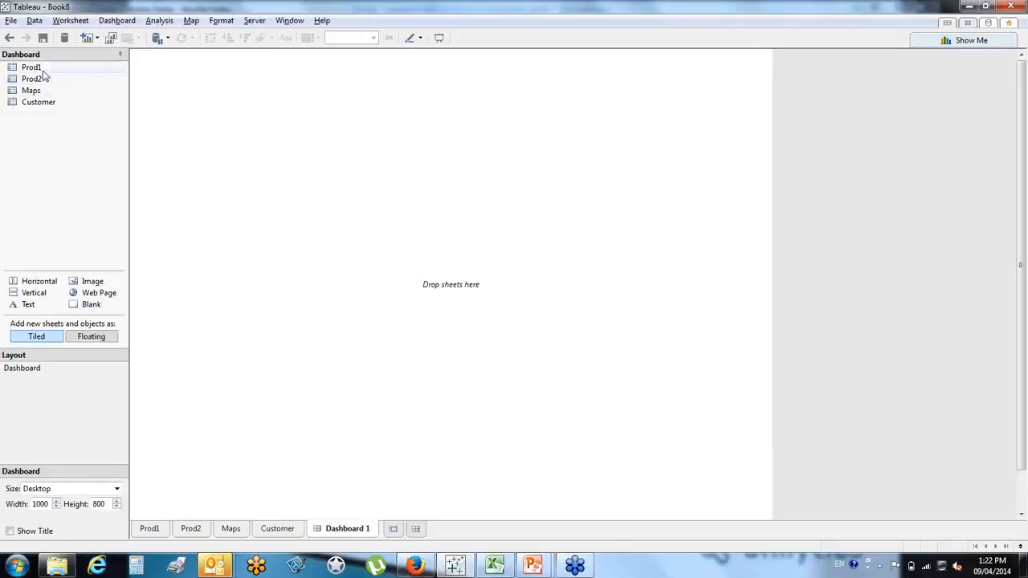
drag(48, 69, 230, 148)
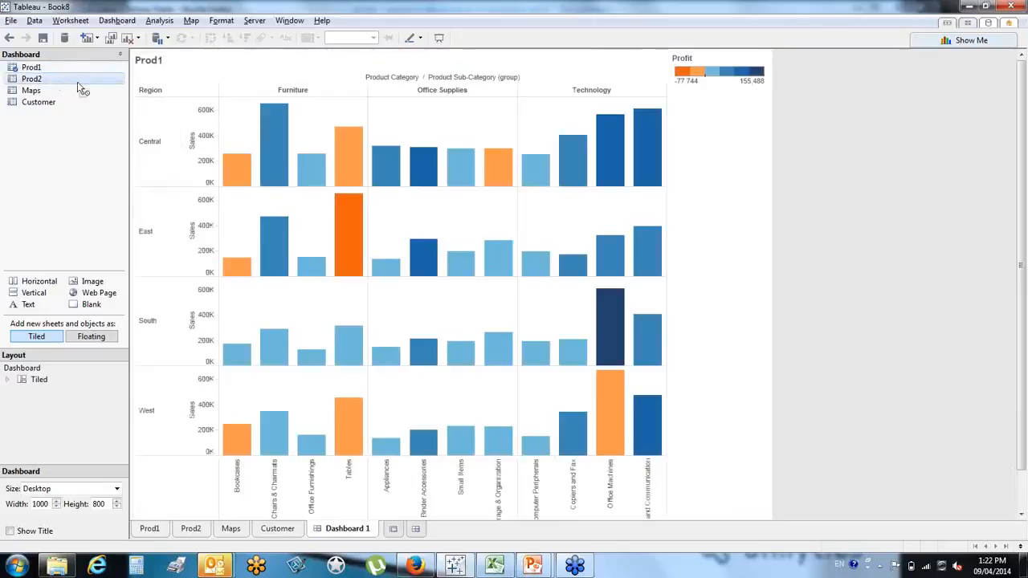
drag(79, 82, 238, 167)
drag(314, 226, 406, 354)
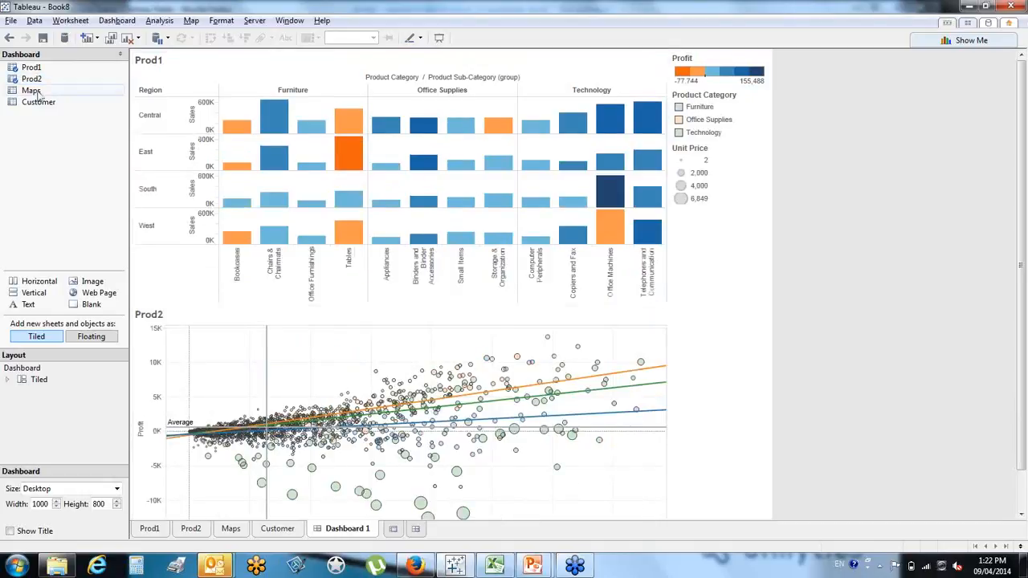
drag(30, 90, 534, 347)
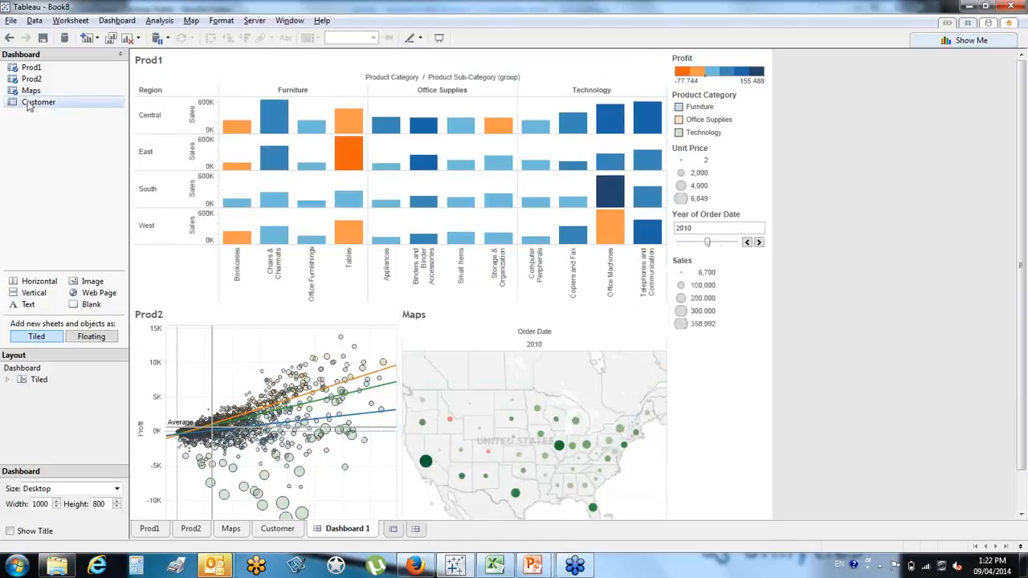
drag(28, 102, 541, 161)
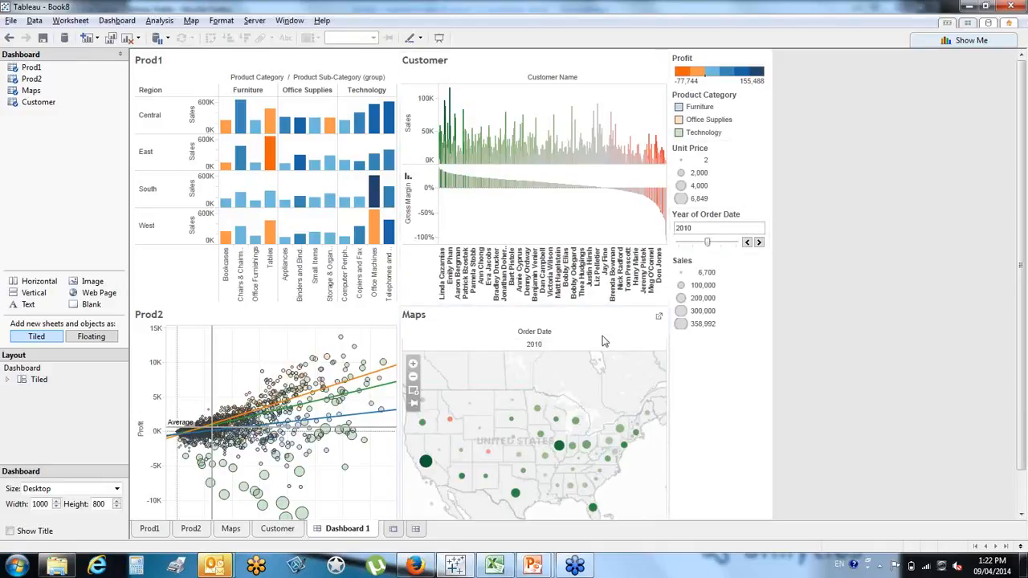
- Set the dashboard's Year of Order Date filter to 2011 to update the Maps view
click(747, 242)
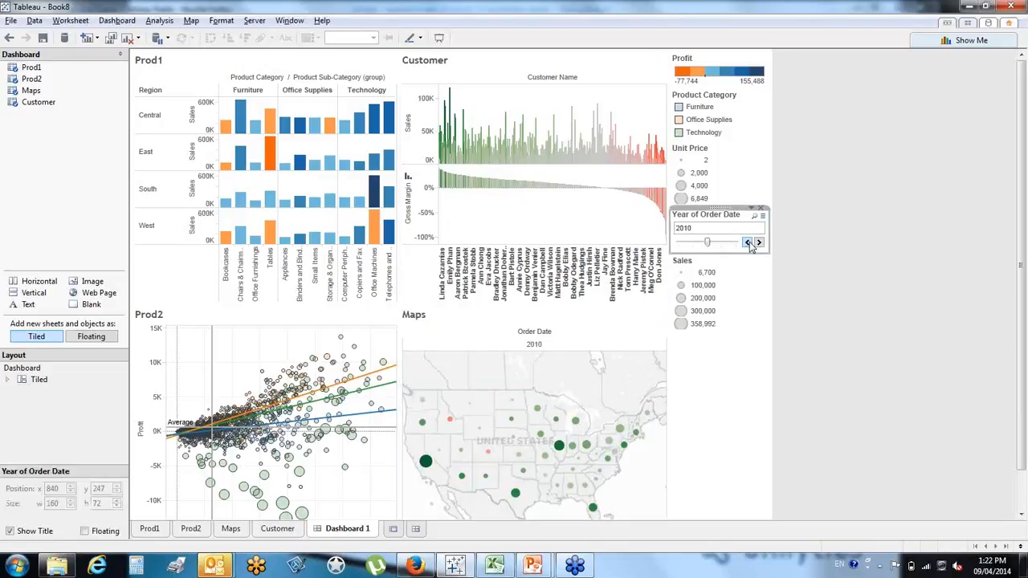
click(758, 242)
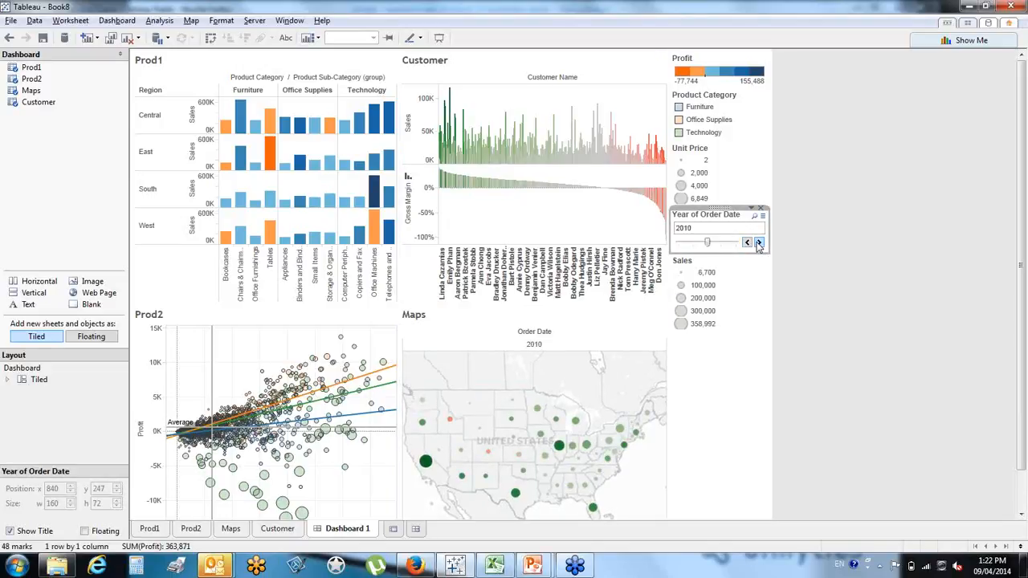
click(758, 243)
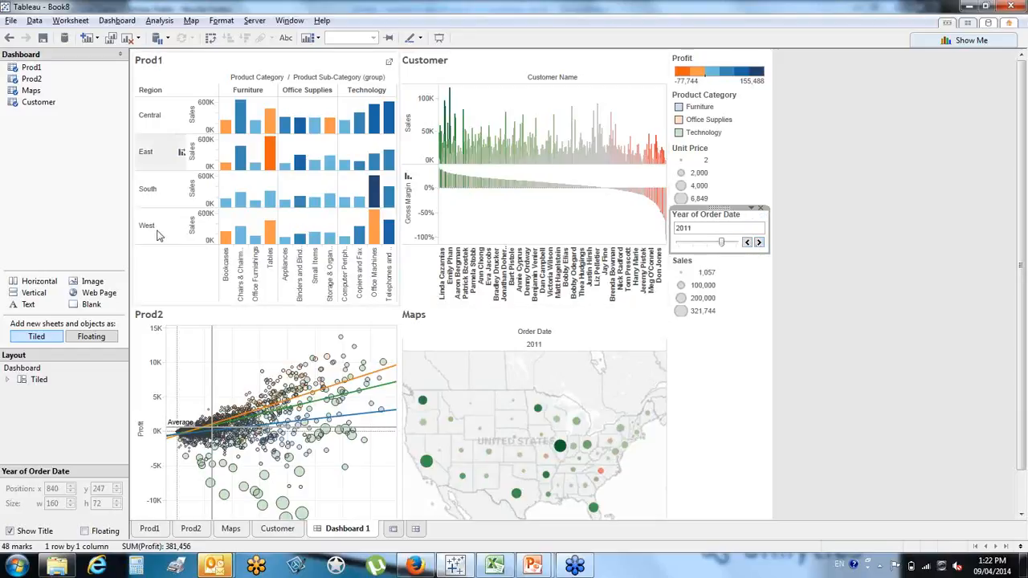
- Apply the Year of Order Date filter to all worksheets using this data source and set the year to 2009
click(753, 210)
mouse_move(738, 253)
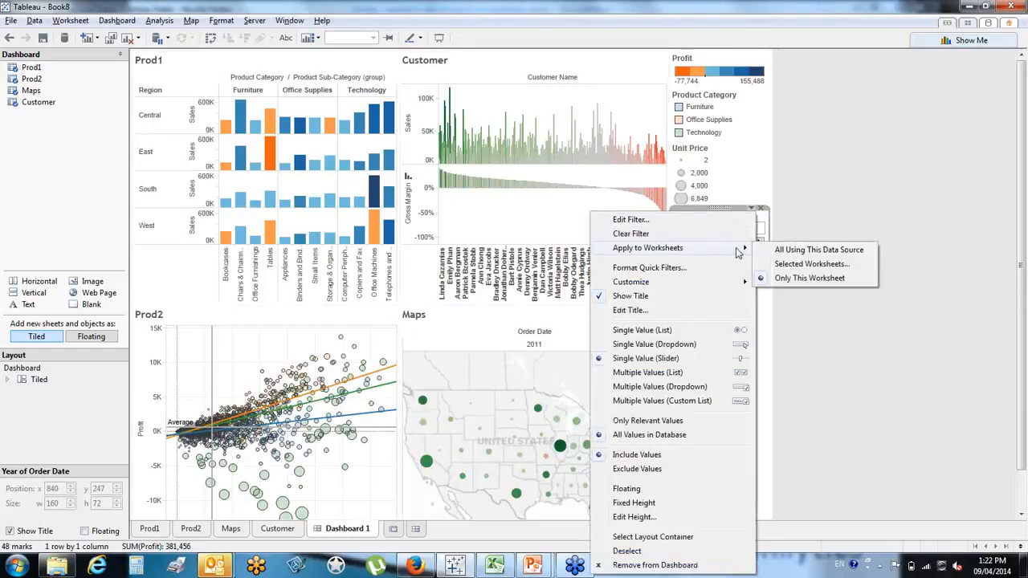
click(791, 252)
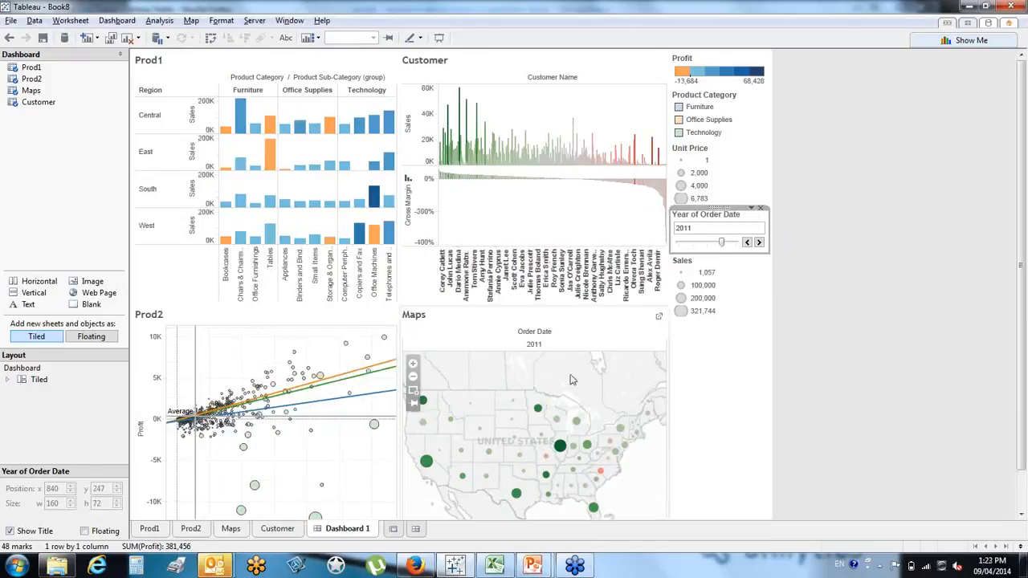
click(747, 243)
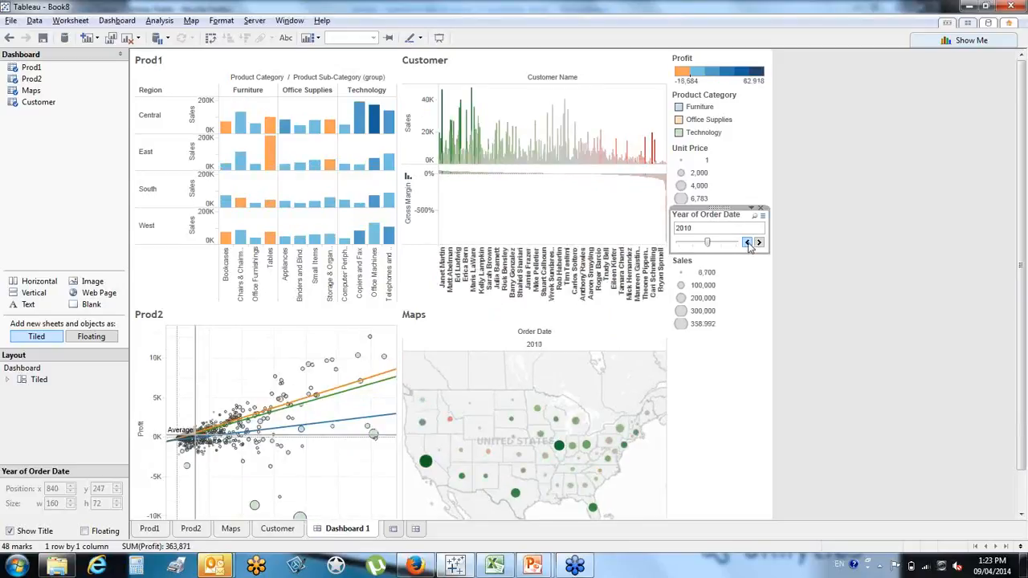
click(747, 242)
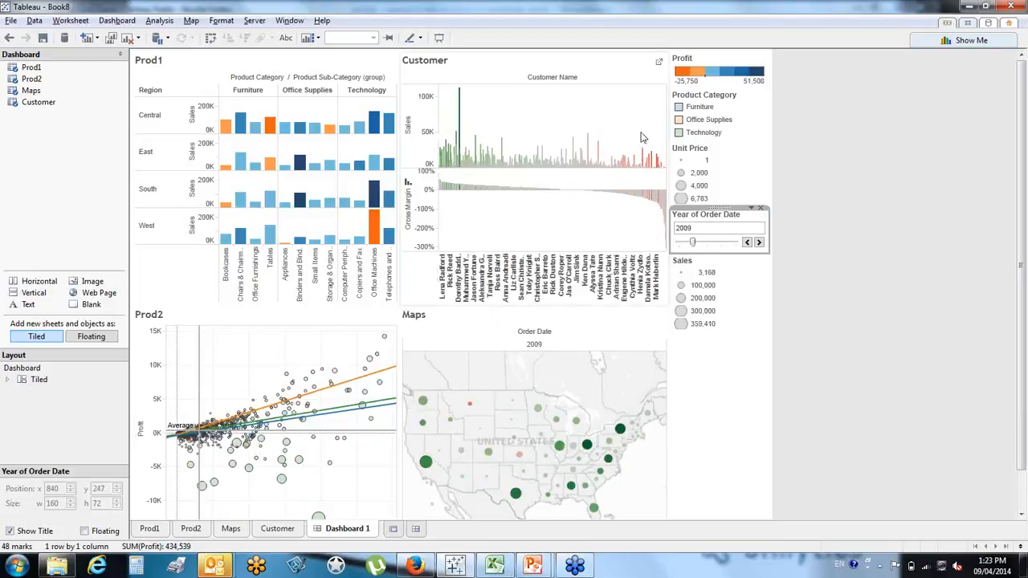
- Use the Customer chart as a dashboard filter, testing it on the customers with the lowest Gross Margin before clearing the selection
drag(641, 137, 668, 239)
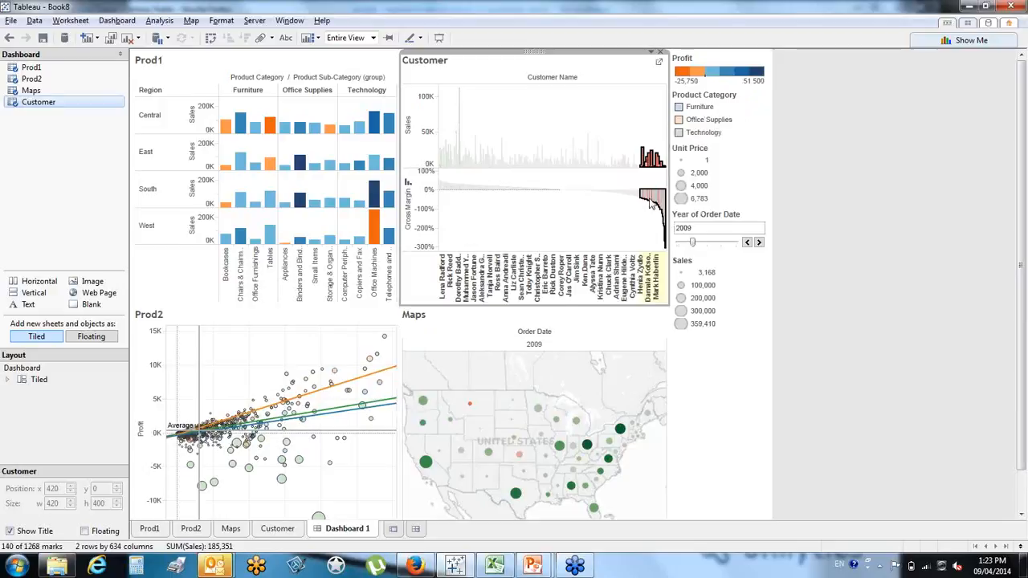
click(653, 55)
click(592, 207)
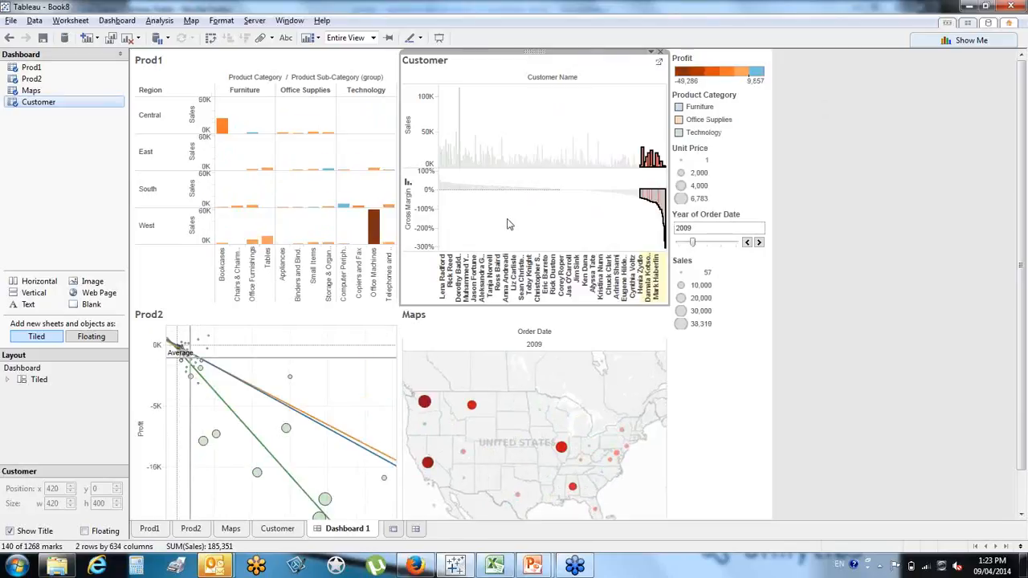
click(607, 218)
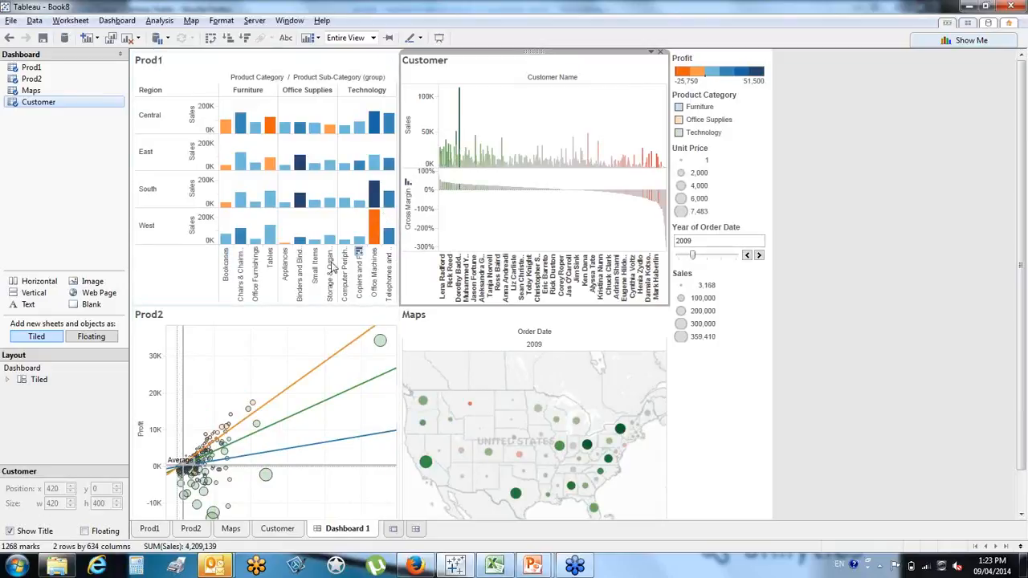
- Use the Prod1 chart as a dashboard filter, testing it on the West region's Office Machines bar before clearing the selection
click(374, 69)
click(386, 58)
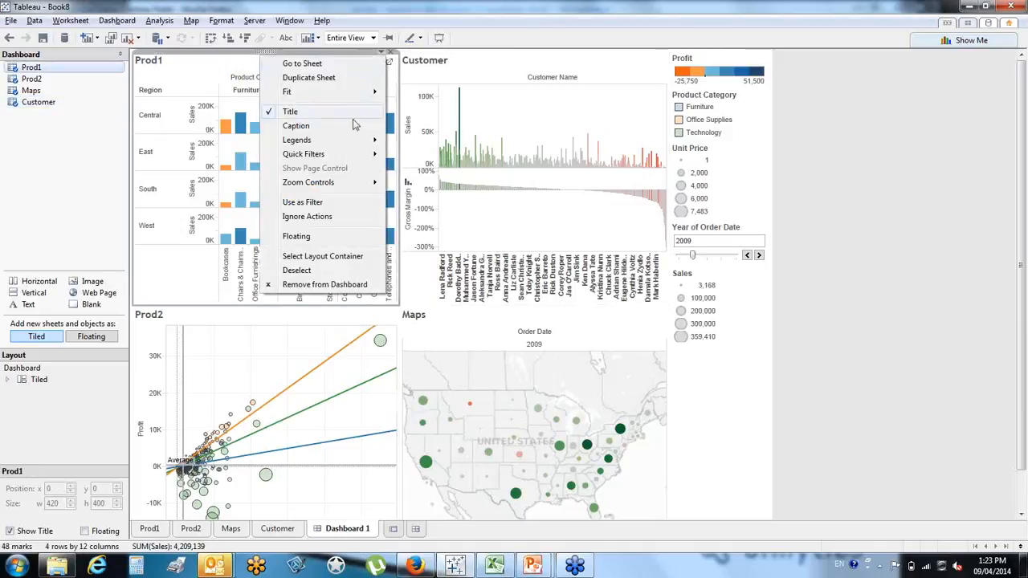
click(329, 203)
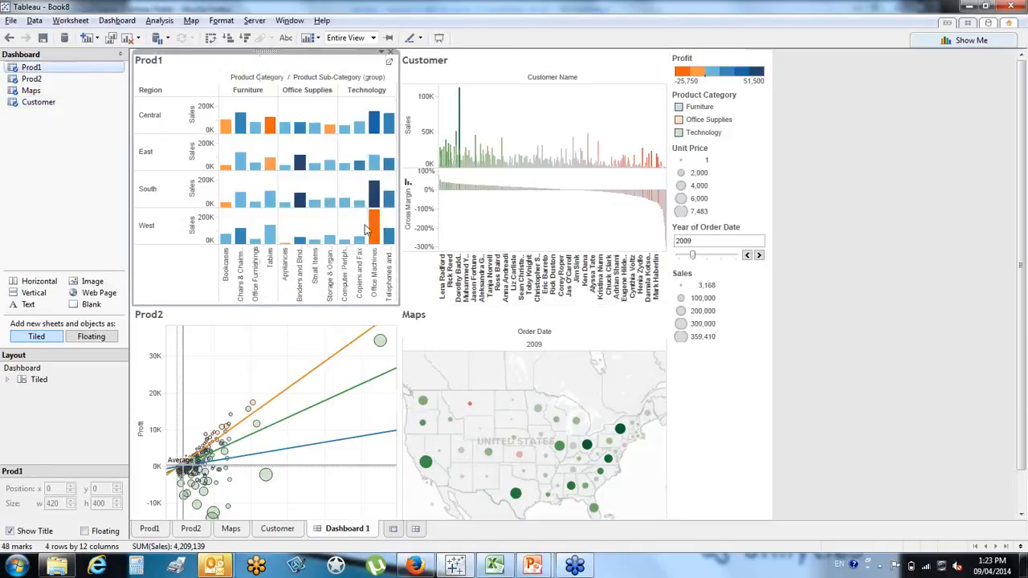
mouse_move(381, 221)
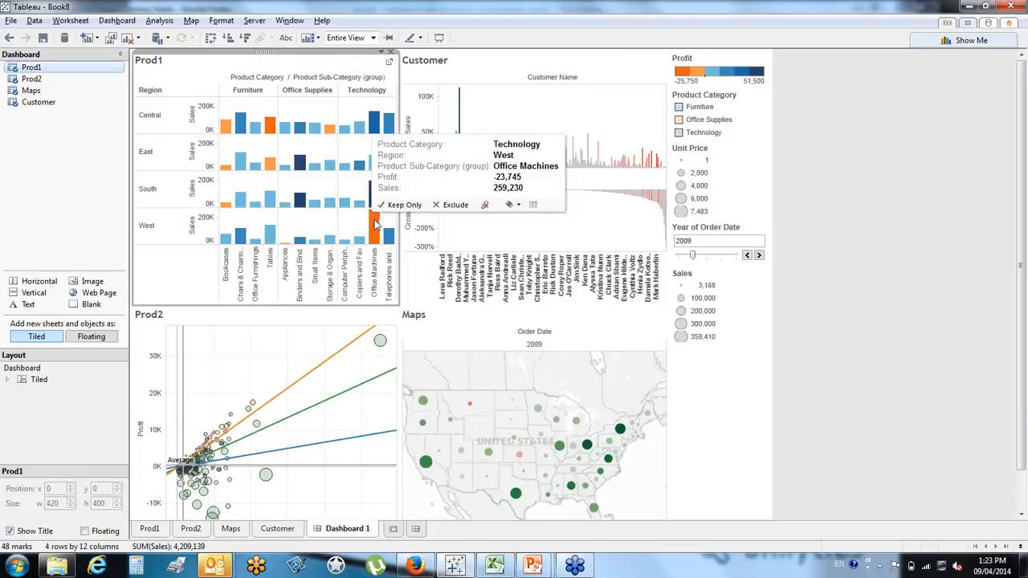
click(374, 225)
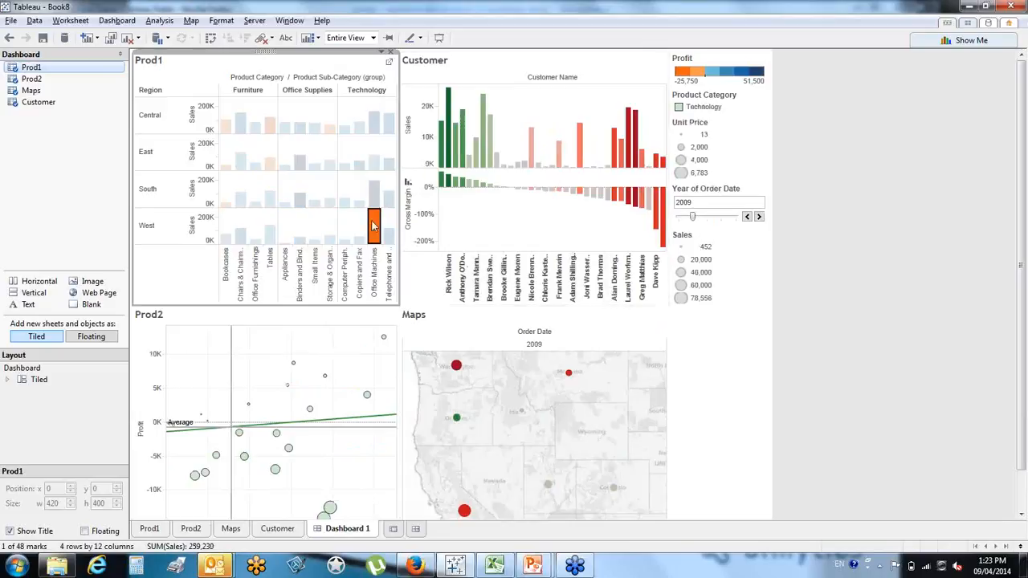
click(374, 225)
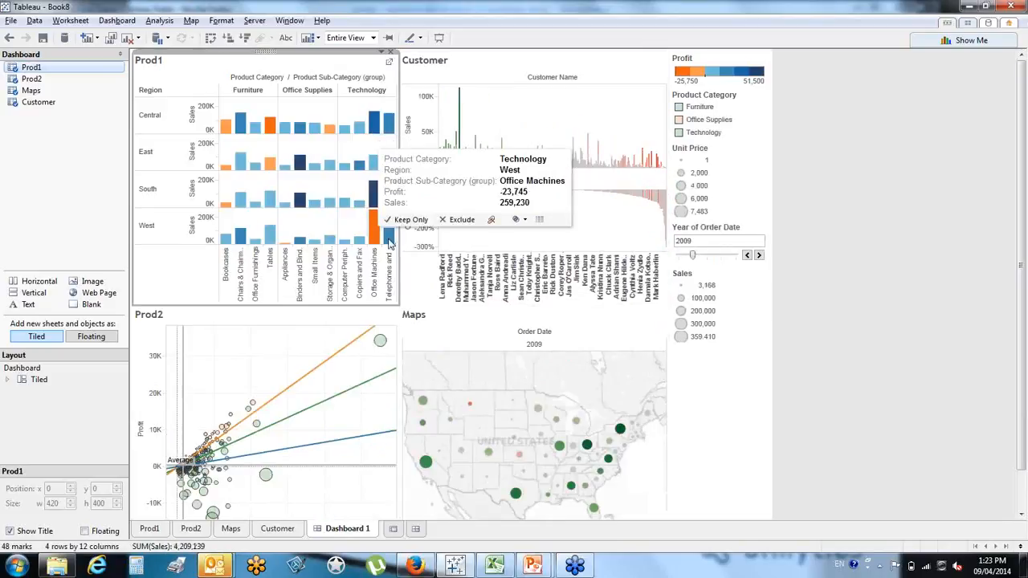
mouse_move(389, 243)
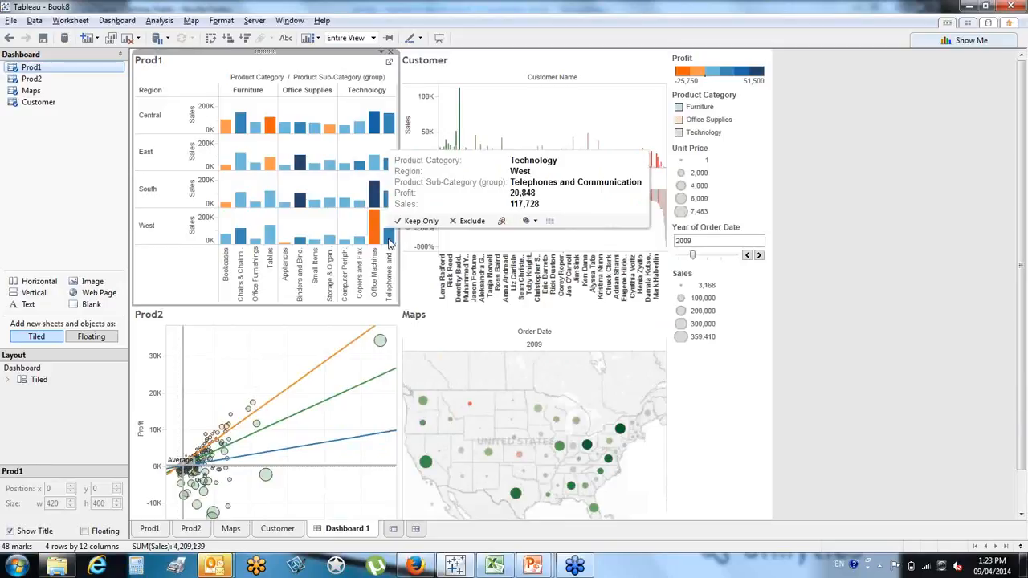
- On a new worksheet, connect live to the text file Shipping.csv as a single table with the default import options
click(392, 529)
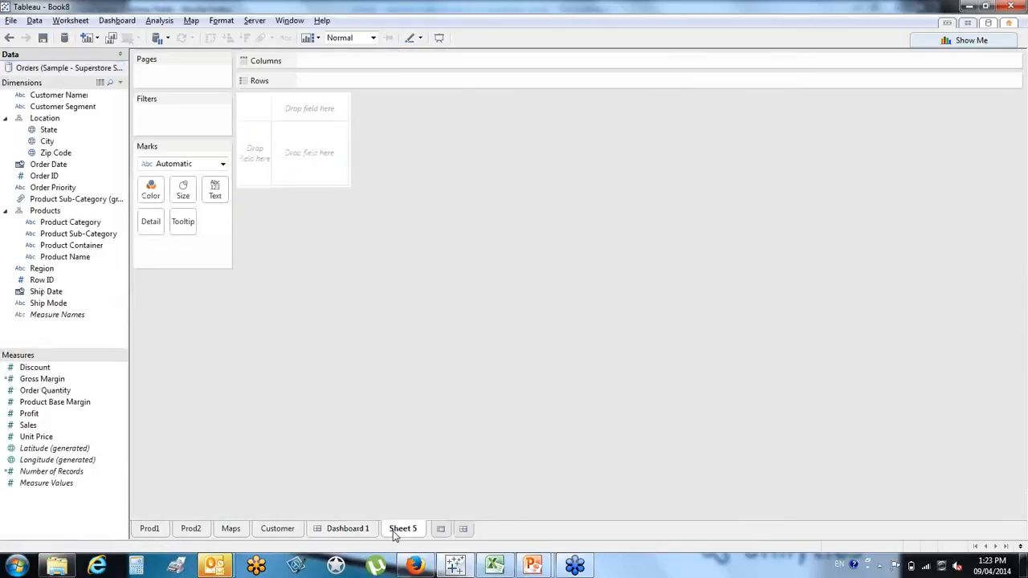
click(35, 20)
mouse_move(70, 20)
mouse_move(34, 20)
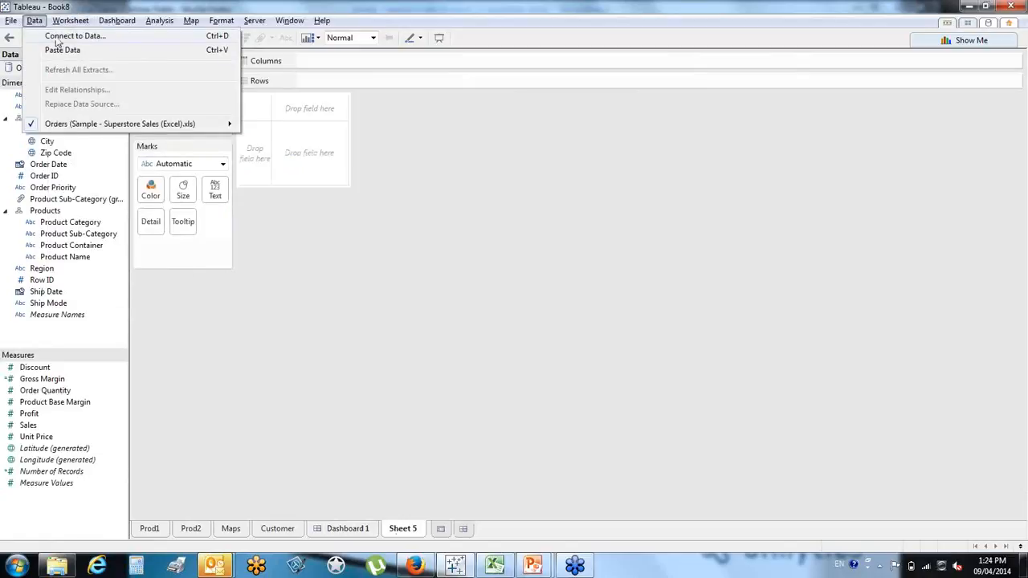
click(58, 37)
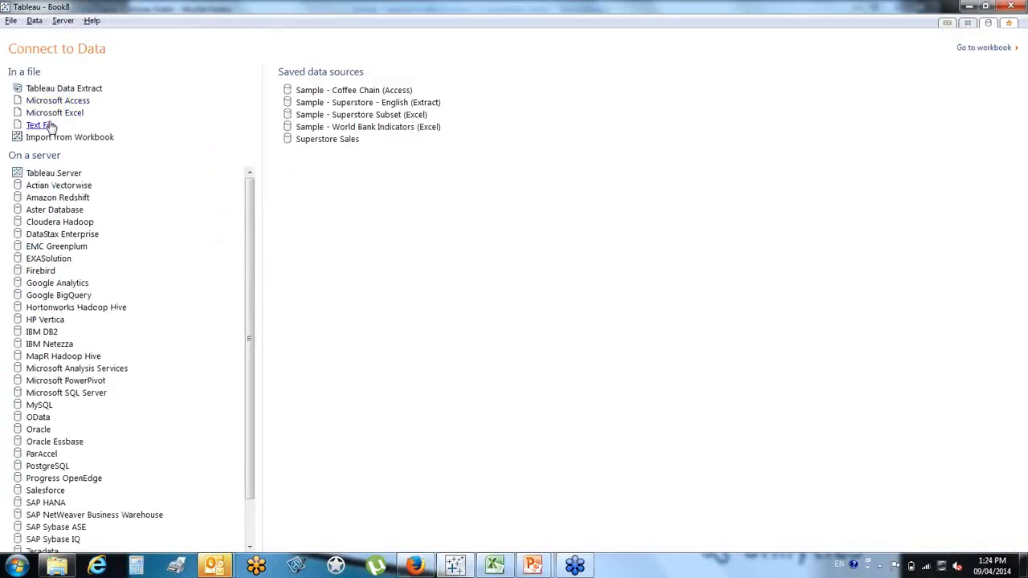
click(46, 128)
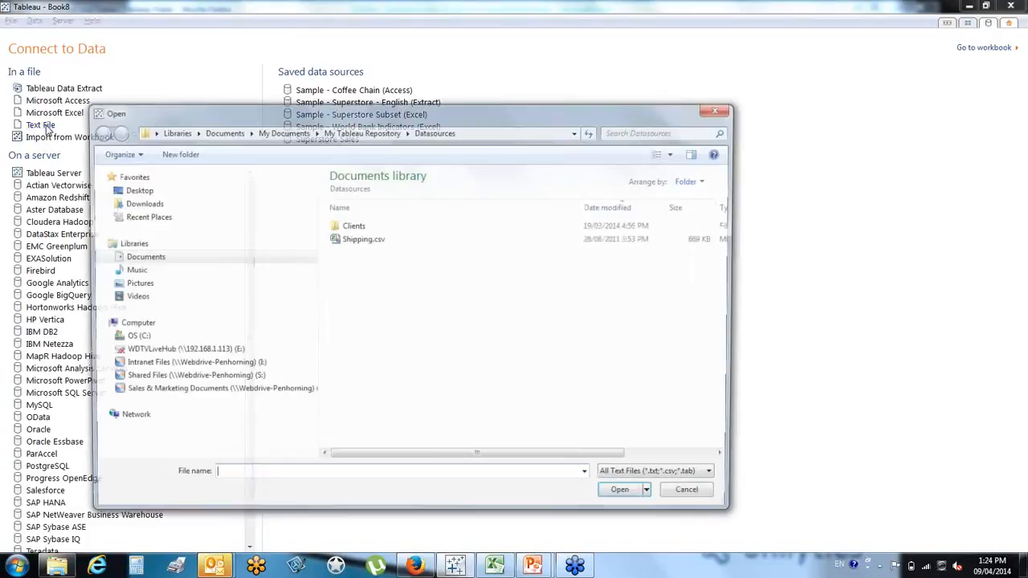
click(346, 242)
double_click(346, 242)
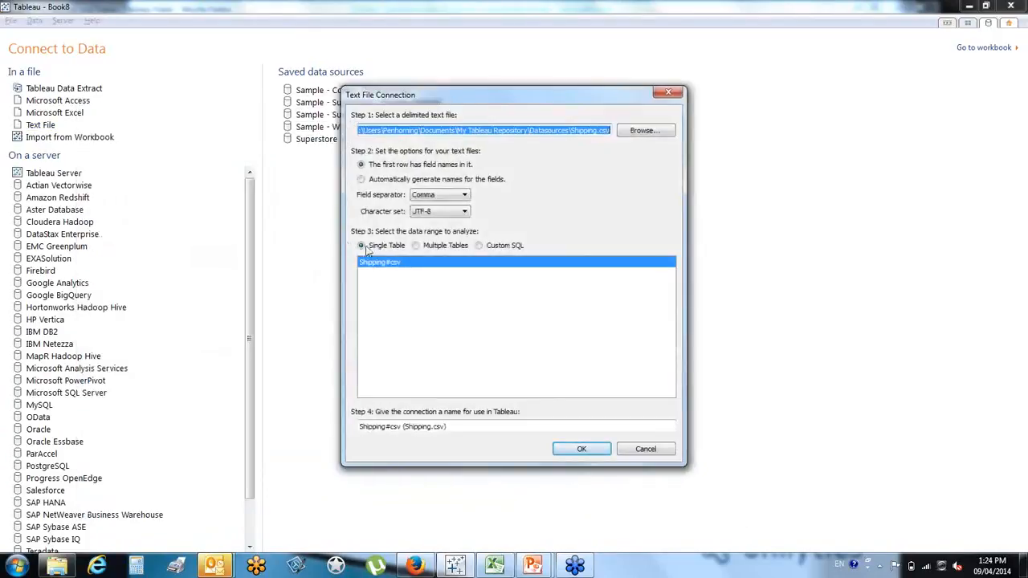
click(572, 451)
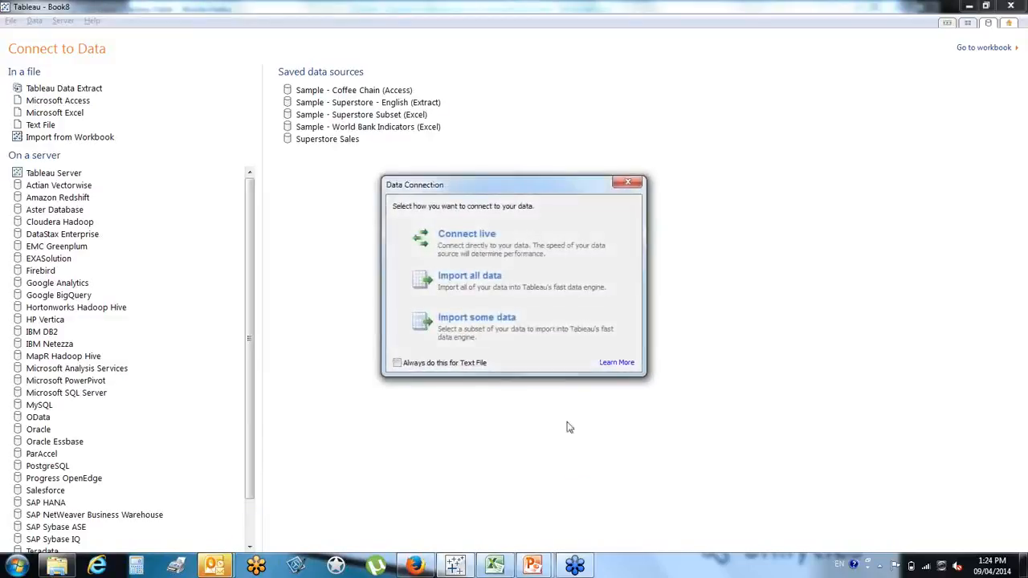
click(482, 241)
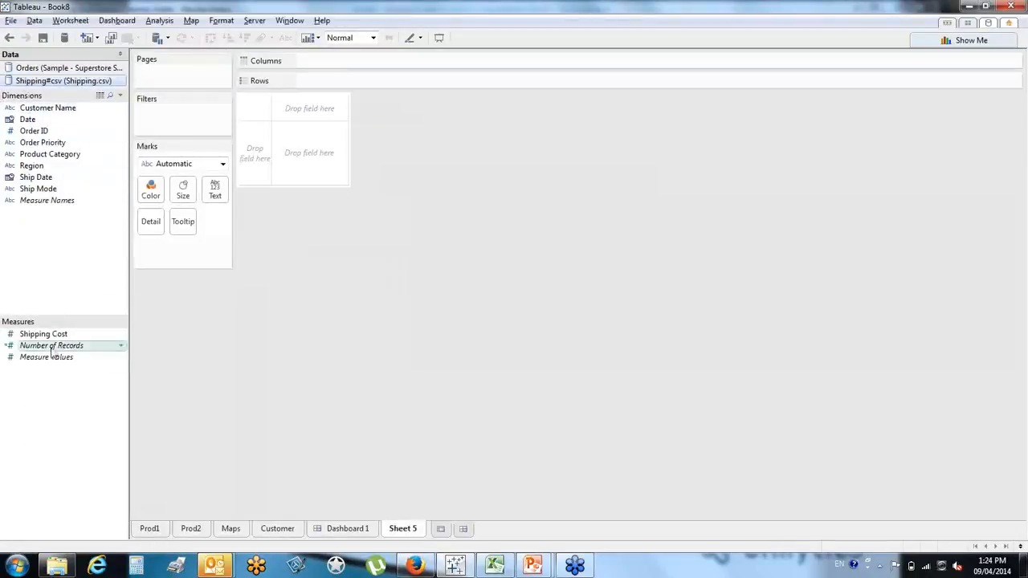
- Build a bar chart of Sales by Product Category from the Orders data source, with Customer Name as detail and Customer Segment as colour
click(72, 69)
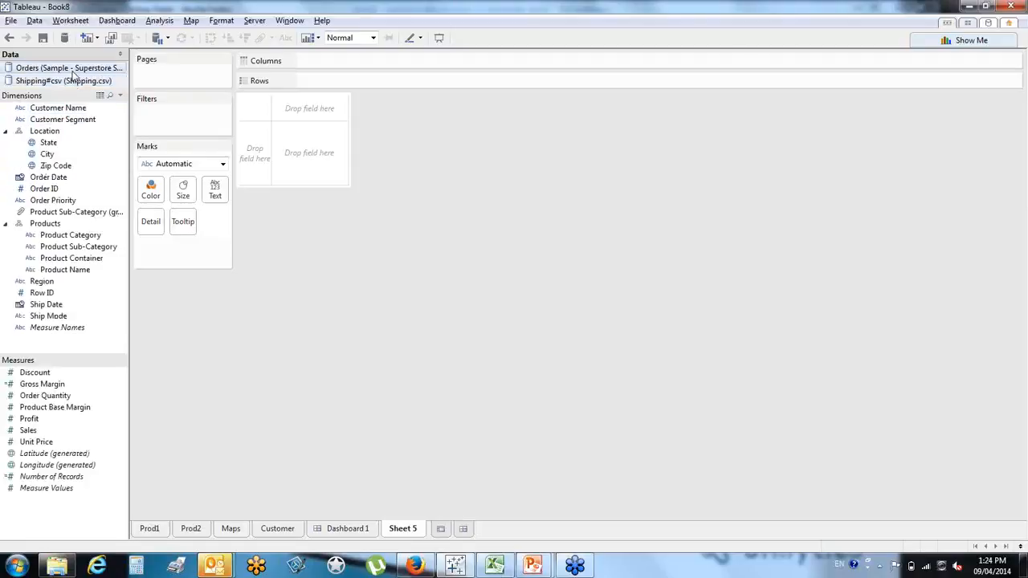
double_click(36, 434)
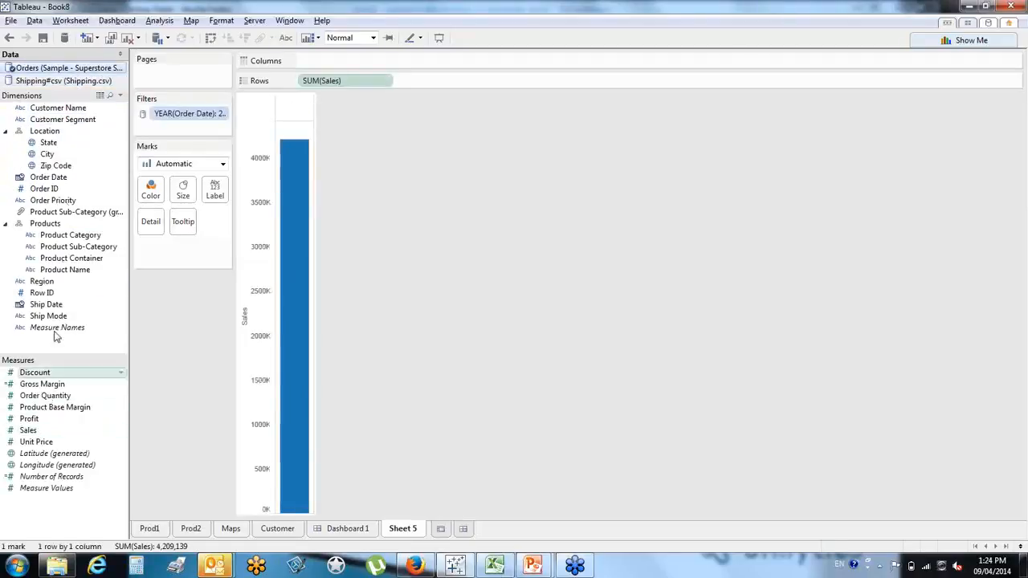
double_click(61, 235)
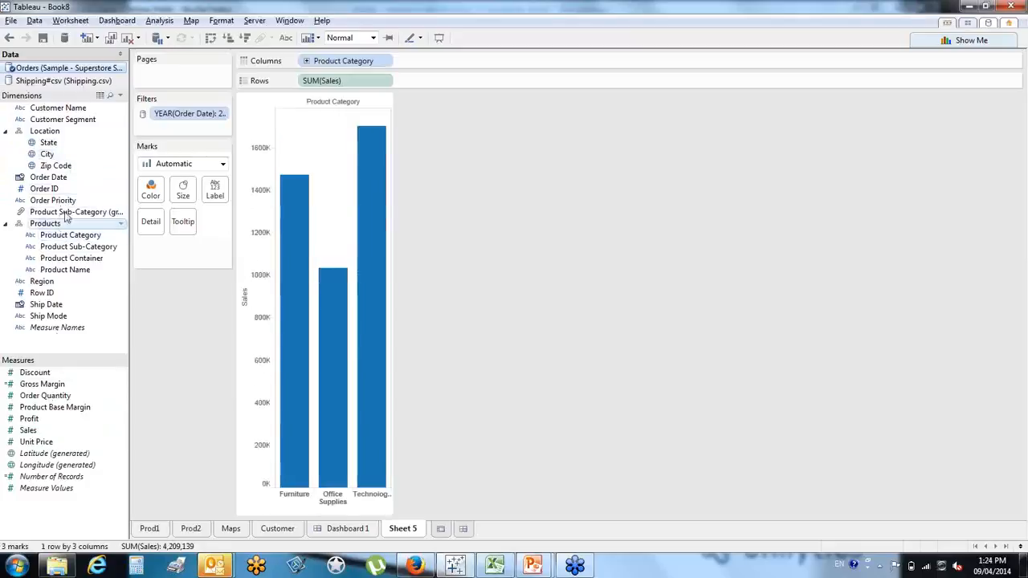
drag(78, 113, 151, 225)
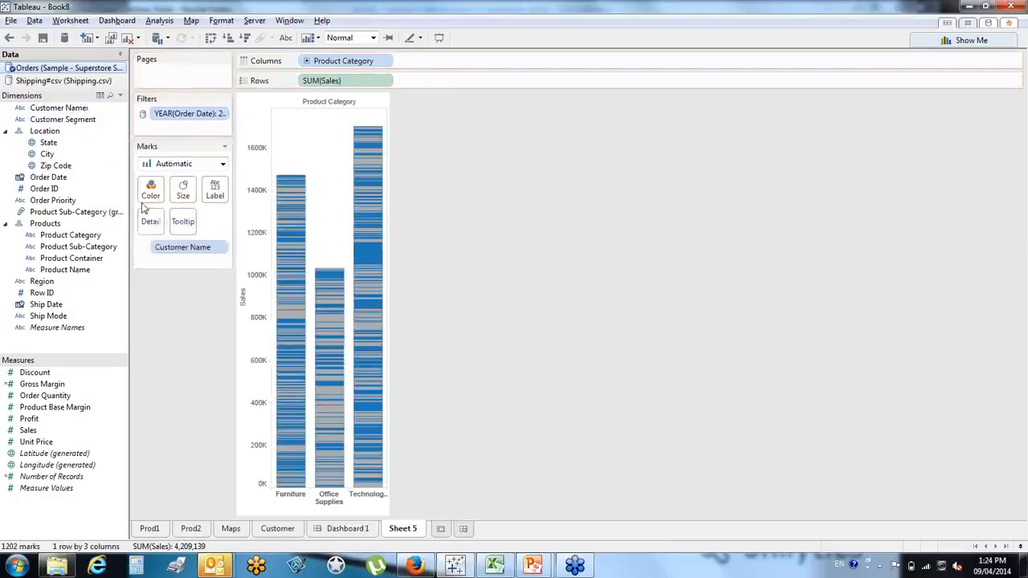
drag(63, 120, 152, 188)
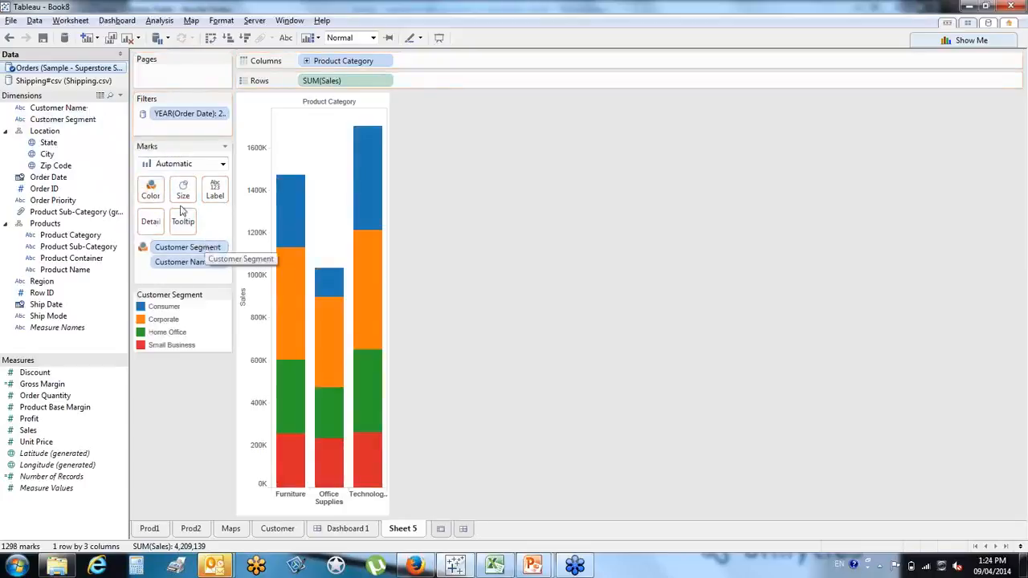
- Blend in Shipping Cost from the Shipping.csv data source, placing it on Columns after Product Category and keeping Customer Name as a linking field
click(70, 82)
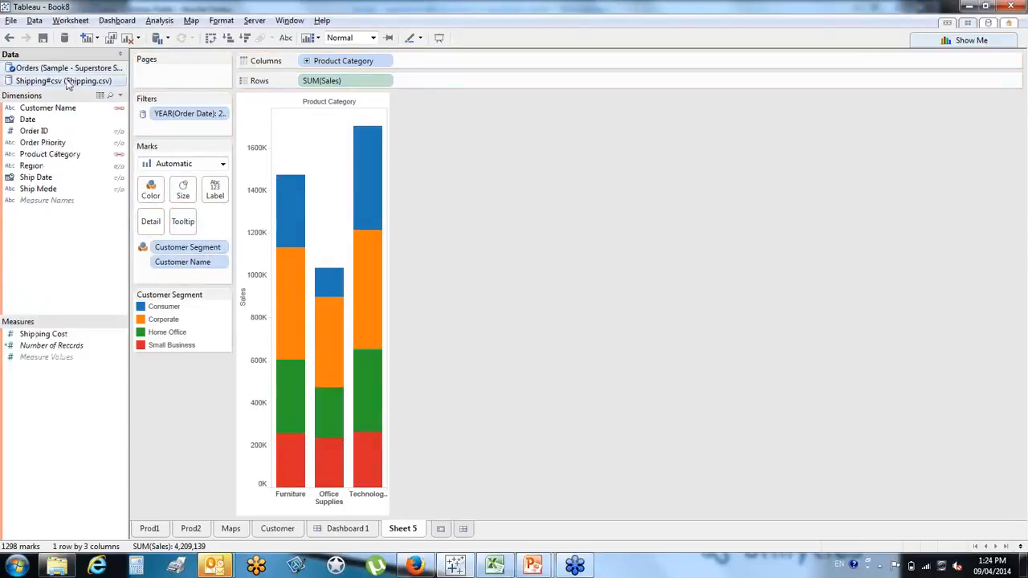
click(120, 109)
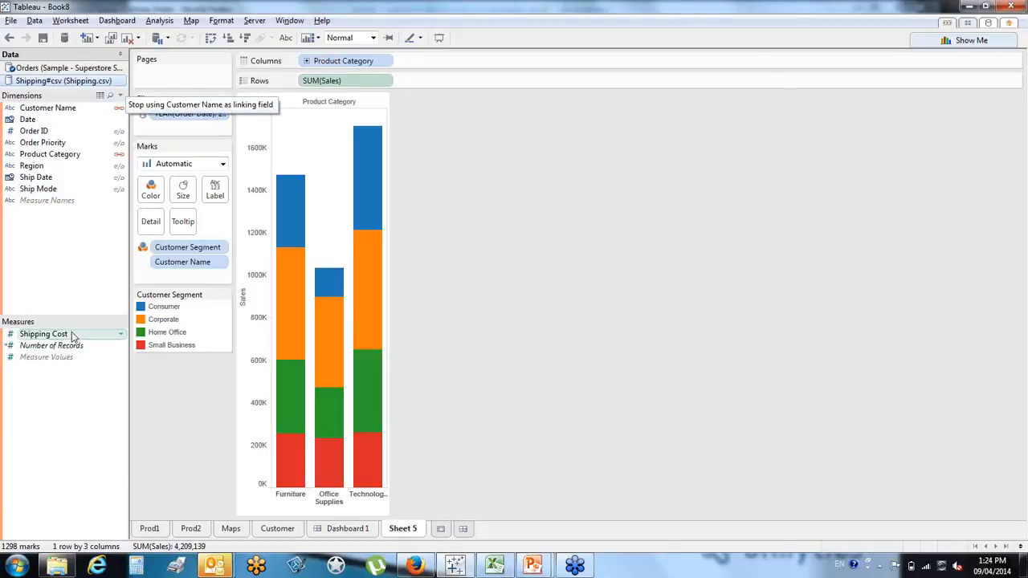
drag(91, 336, 456, 69)
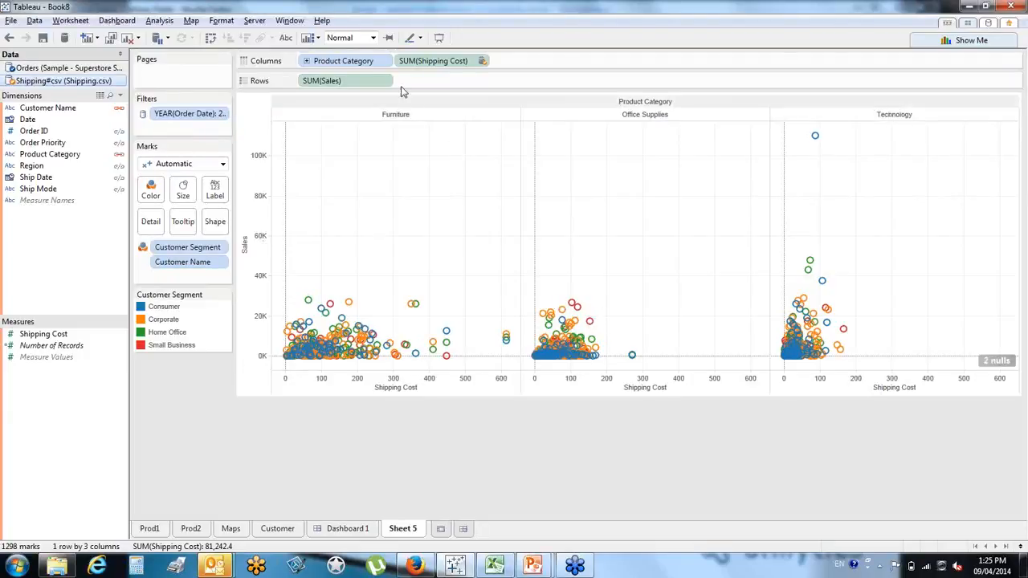
- Remove Product Category from Columns to leave a single Sales versus Shipping Cost scatter plot, and rename the worksheet as Shipping
drag(337, 60, 86, 166)
double_click(399, 528)
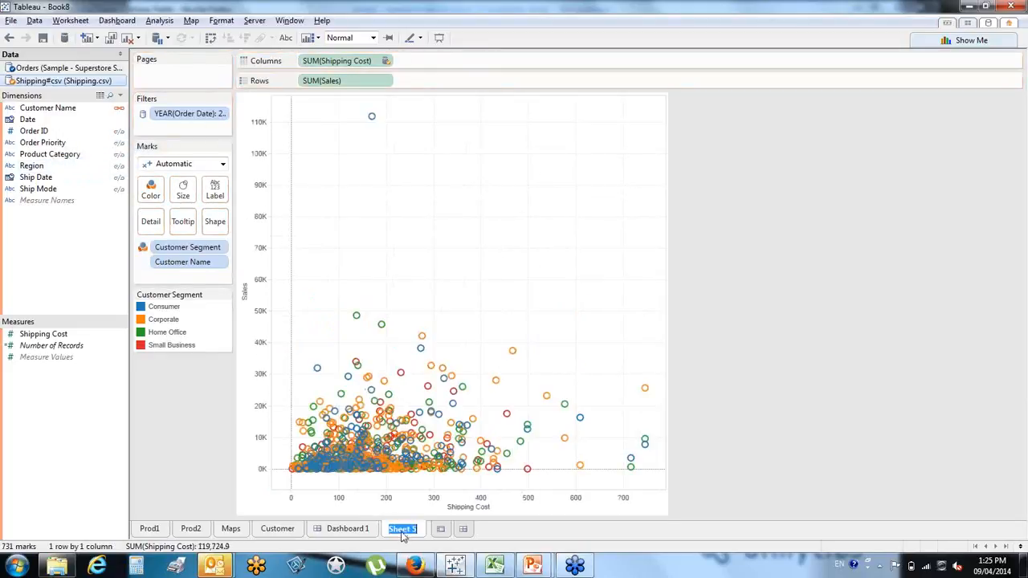
text(Shipping)
- Add the Shipping sheet to Dashboard 1 between Prod1 and Prod2, and enlarge it by reducing the height of Prod1
click(348, 530)
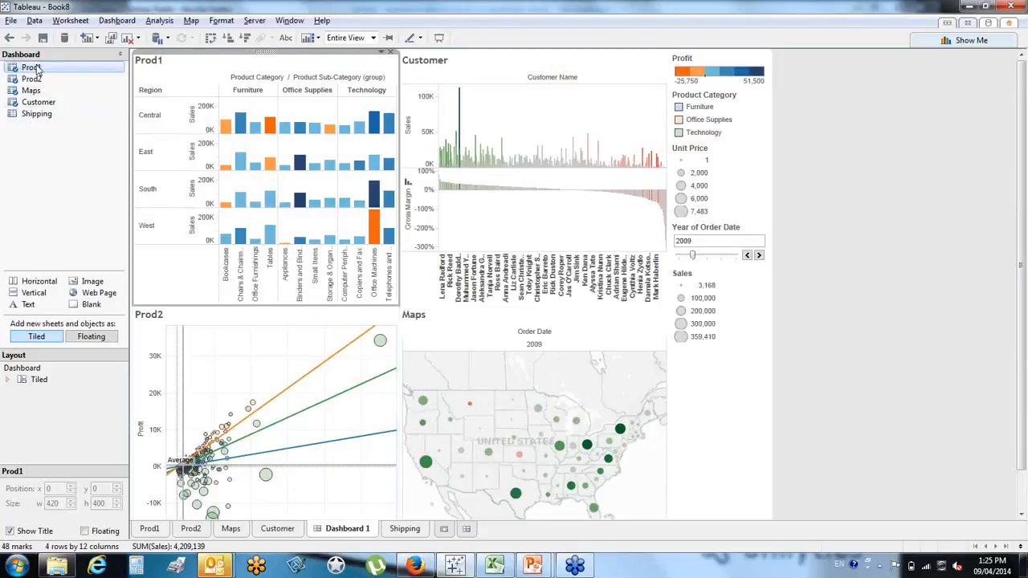
click(36, 115)
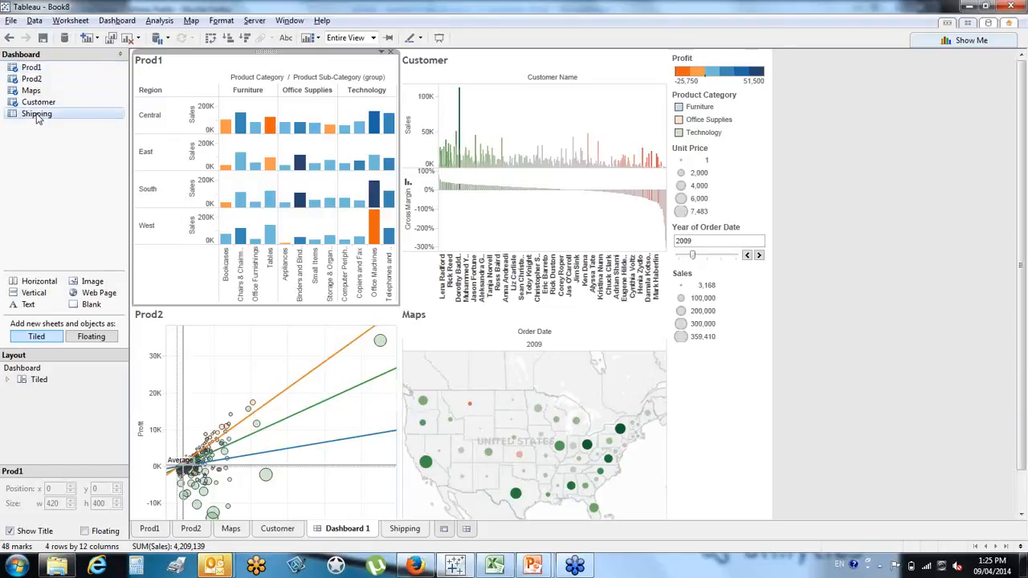
drag(40, 119, 193, 348)
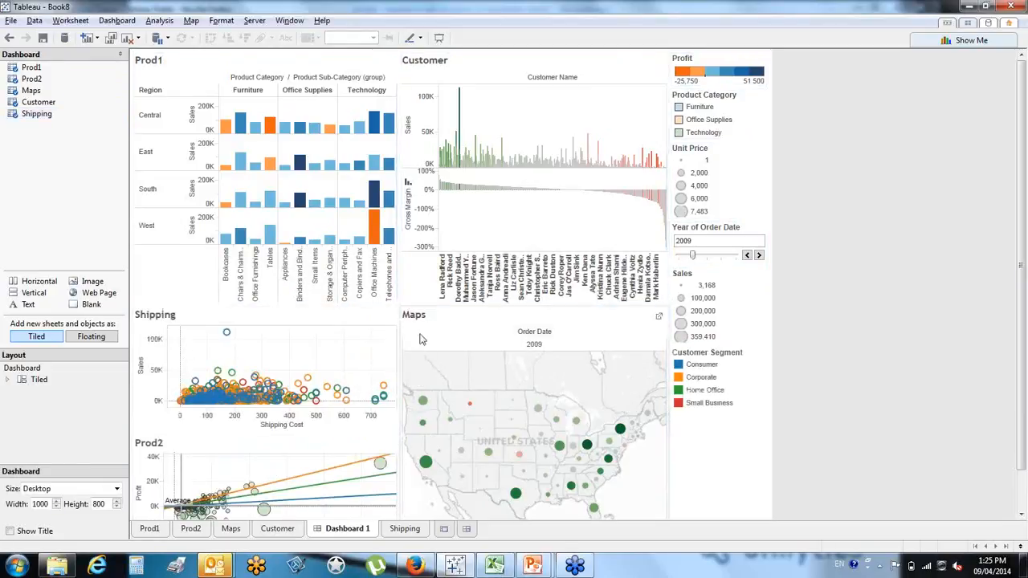
drag(319, 309, 321, 270)
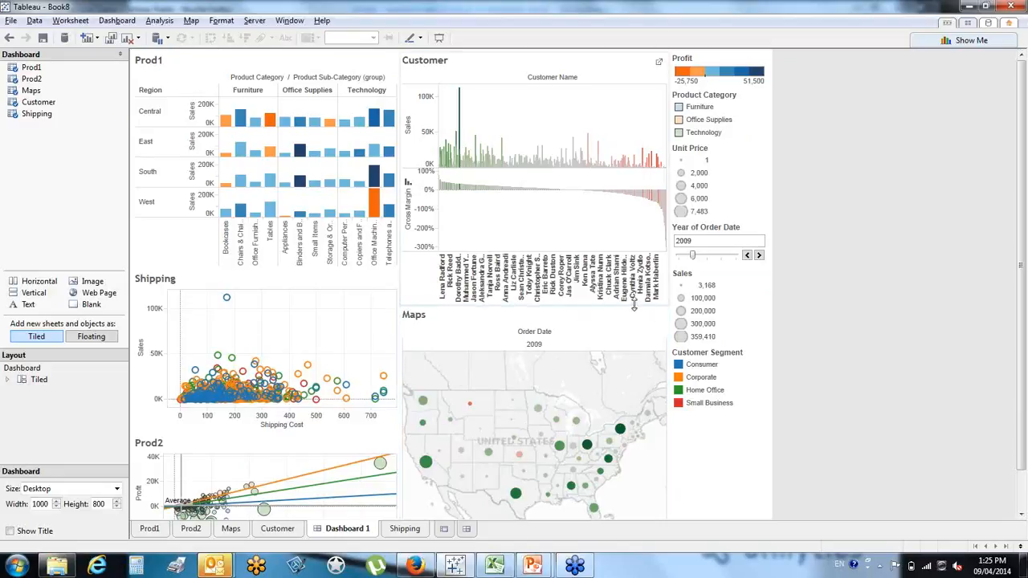
- Set the dashboard's Year of Order Date filter to 2010
click(760, 257)
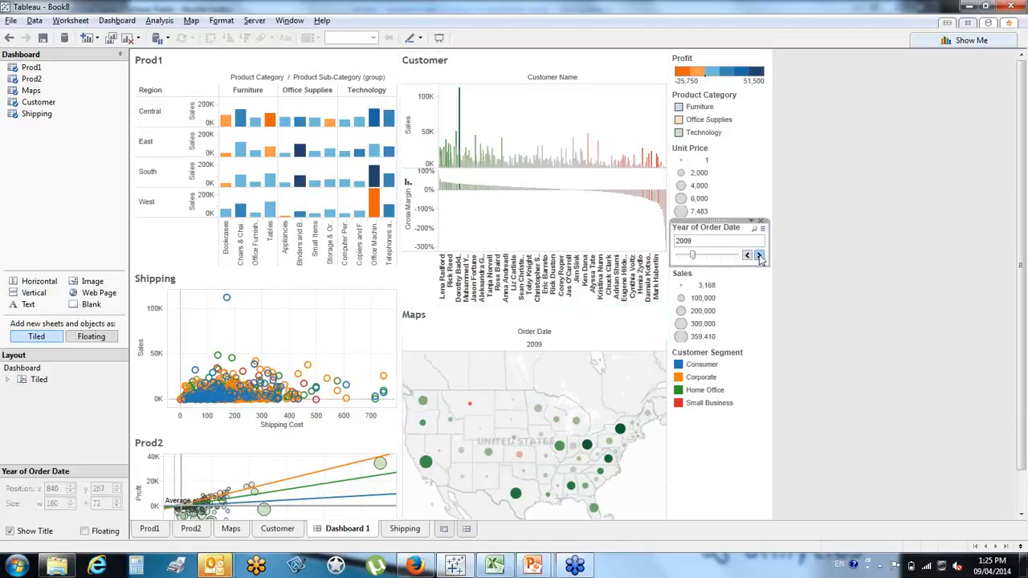
click(760, 255)
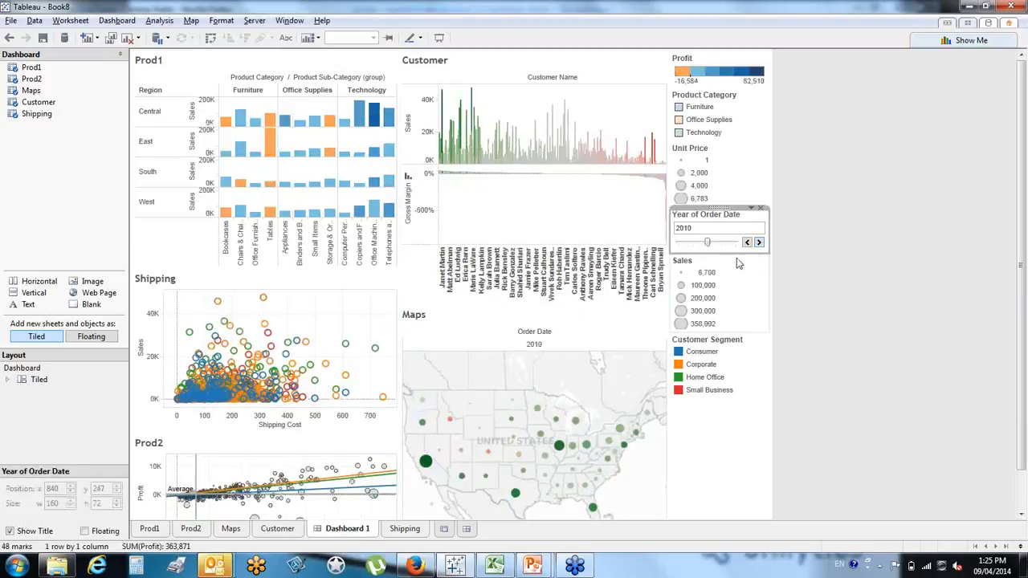